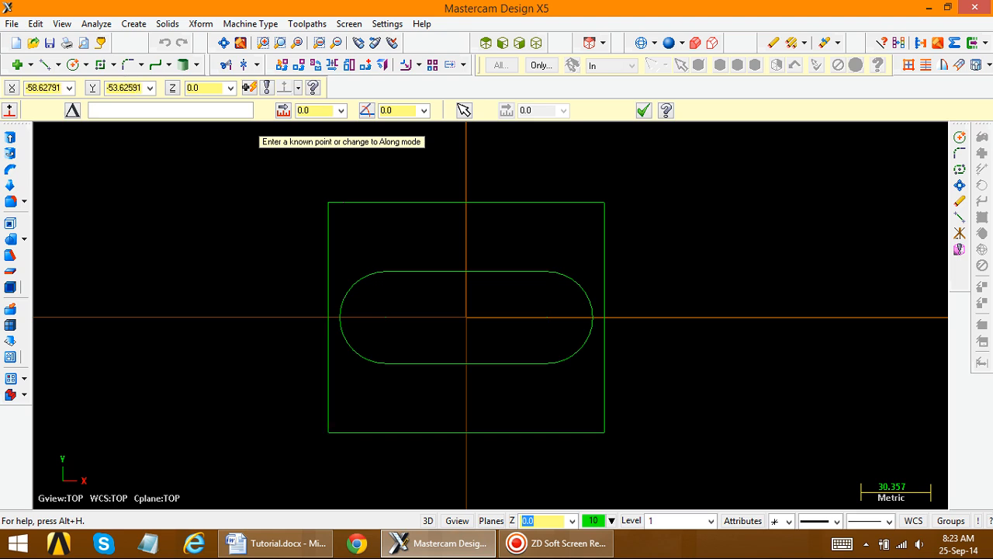
# - Place the 14 mm diameter circle with its centre at a relative offset of 25,15 from the rectangle's lower-left corner
pyautogui.click(329, 432)
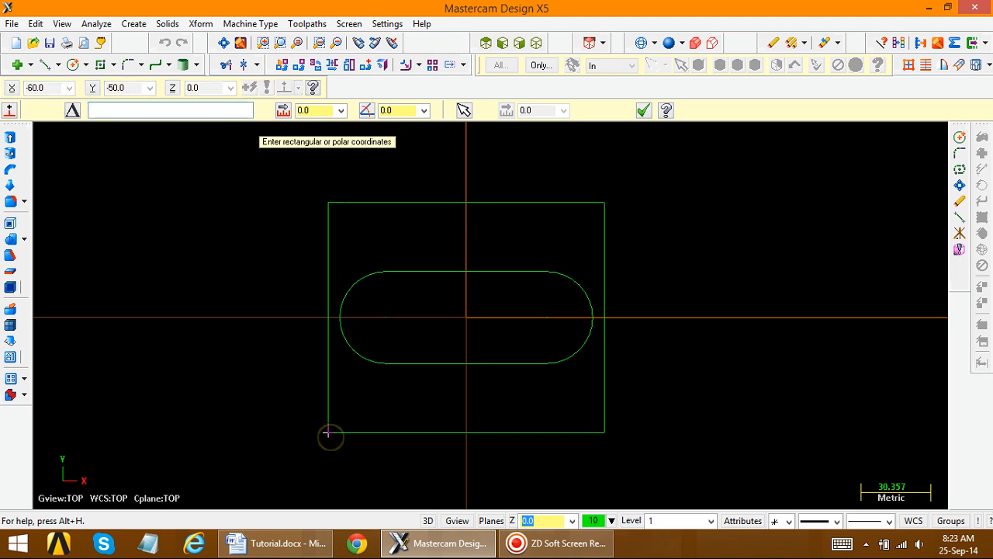
pyautogui.click(73, 111)
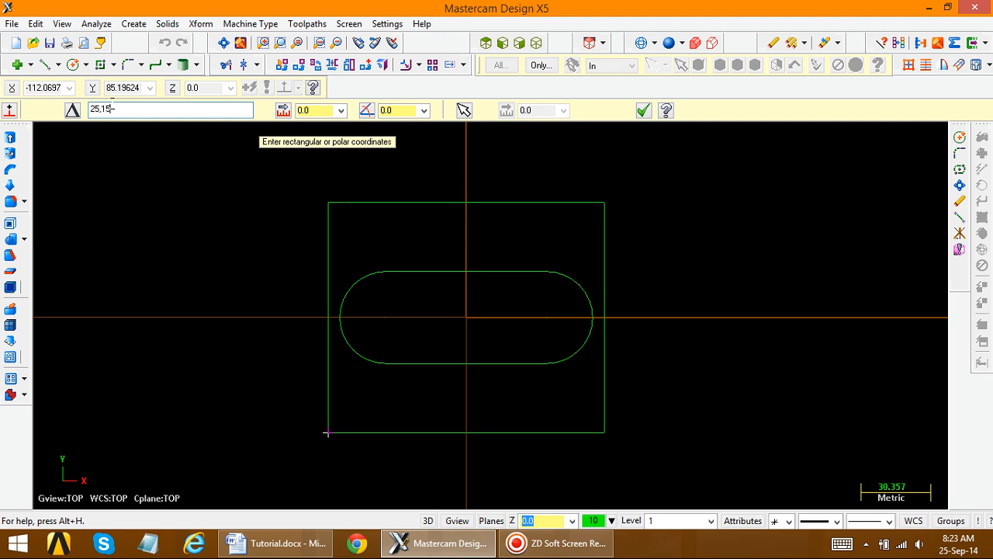
pyautogui.write('25,15')
pyautogui.press('Return')
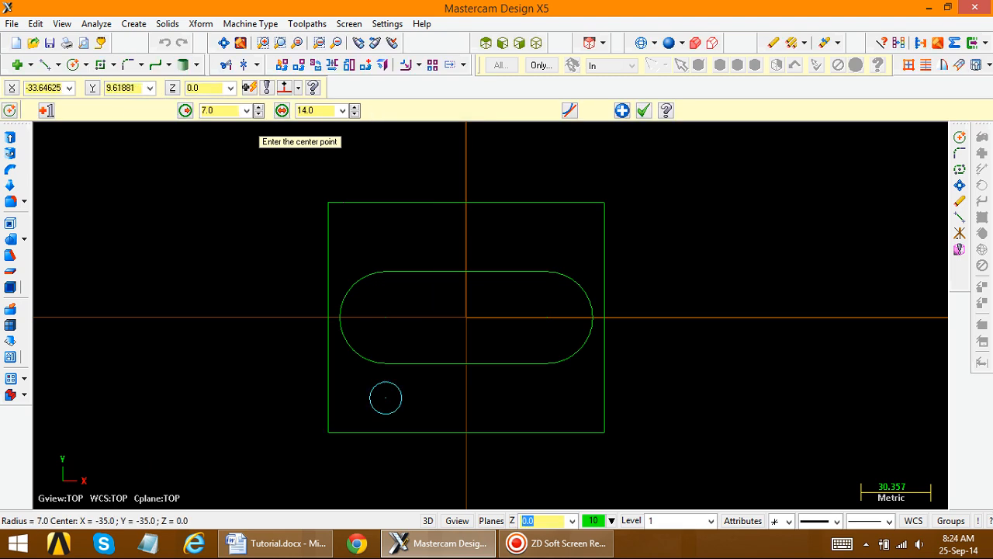
pyautogui.rightClick(389, 294)
pyautogui.click(432, 513)
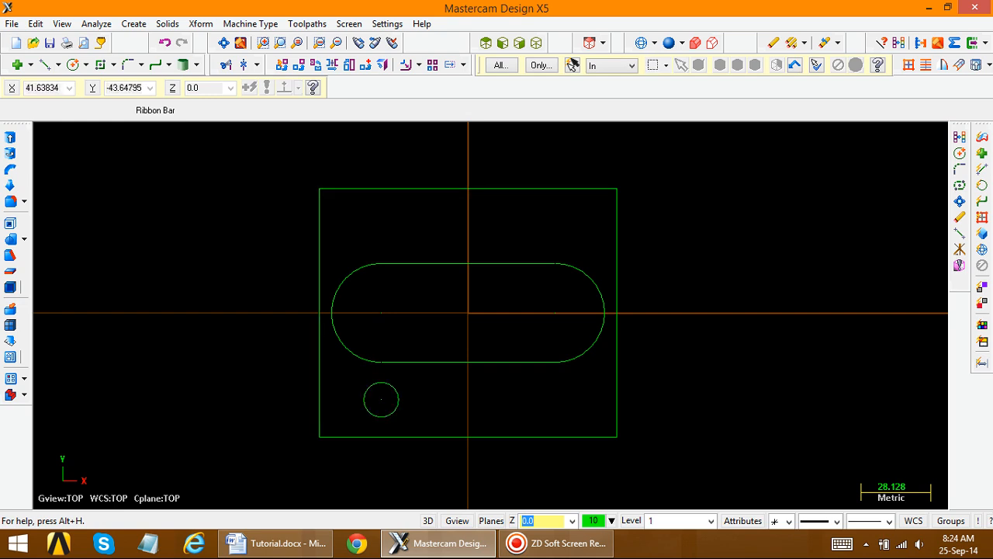
# - Translate a copy of the circle horizontally from its centre to a point about 60.5 mm along X
pyautogui.click(201, 23)
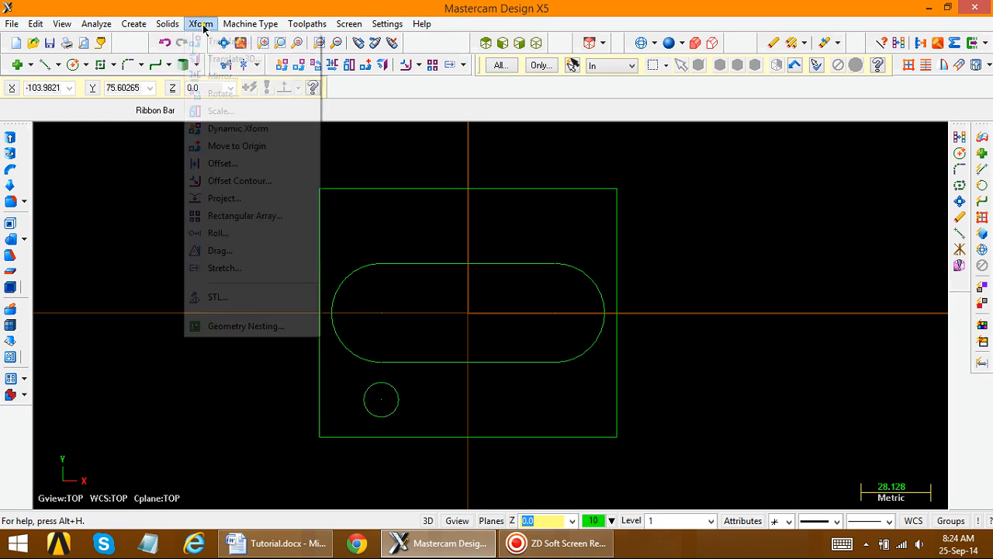
pyautogui.click(221, 42)
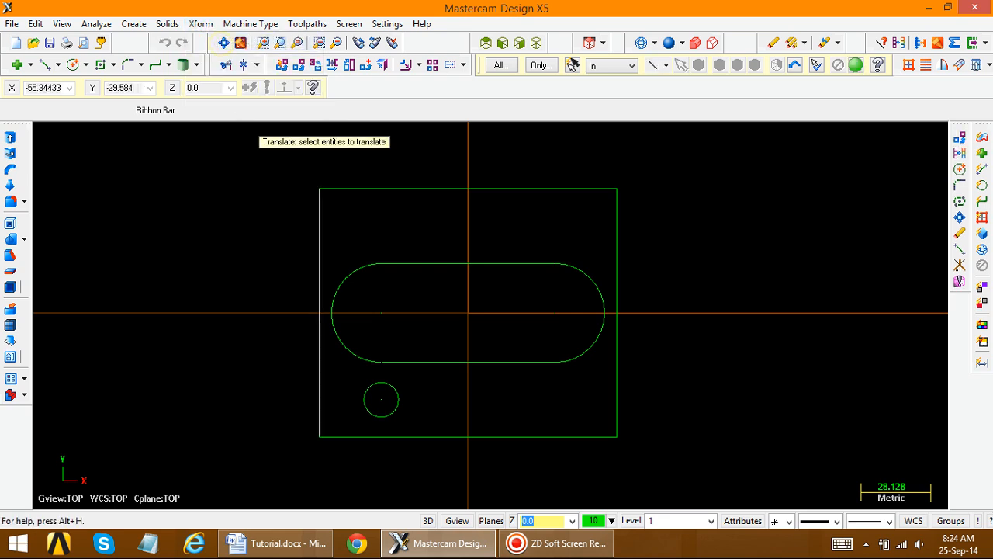
pyautogui.moveTo(342, 368); pyautogui.dragTo(415, 426)
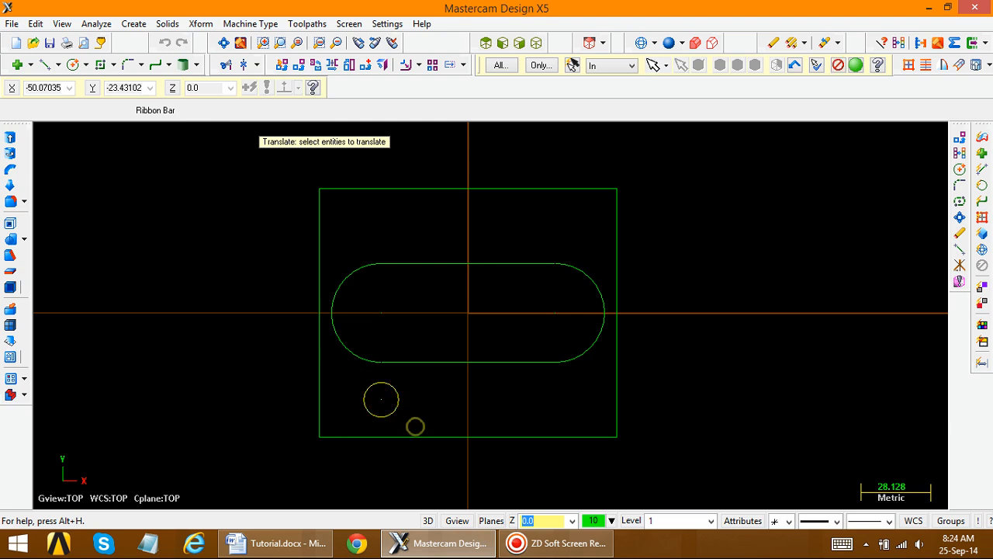
pyautogui.press('Return')
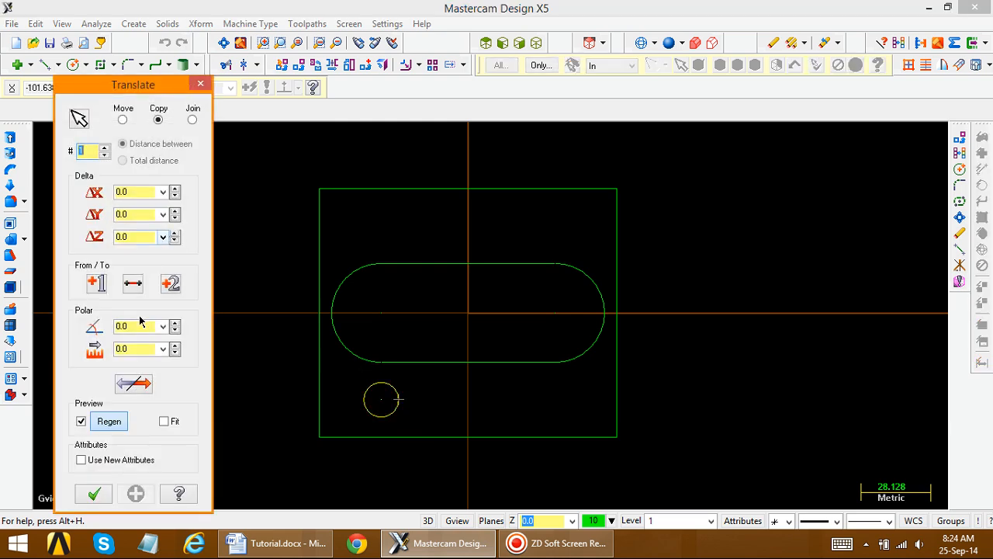
pyautogui.click(103, 284)
pyautogui.click(380, 398)
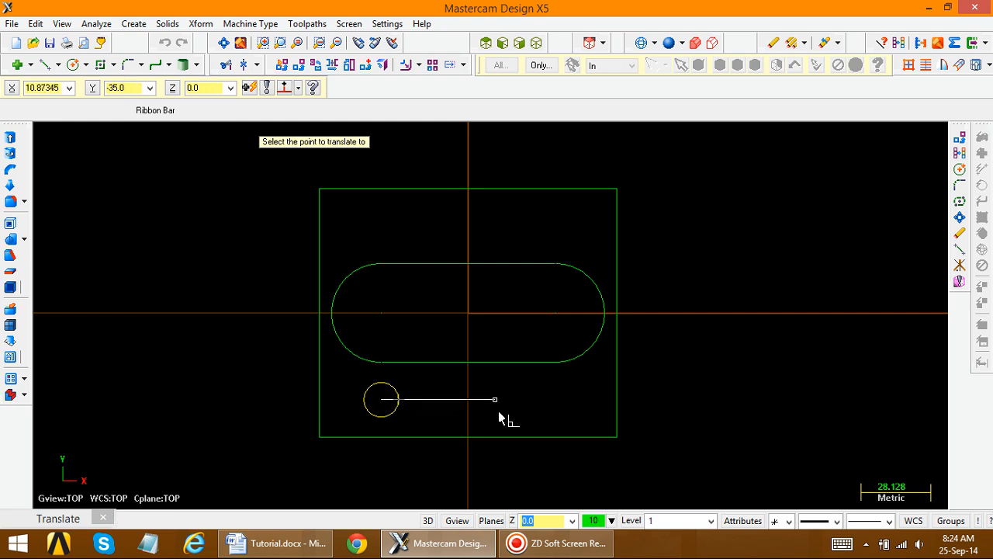
pyautogui.click(531, 398)
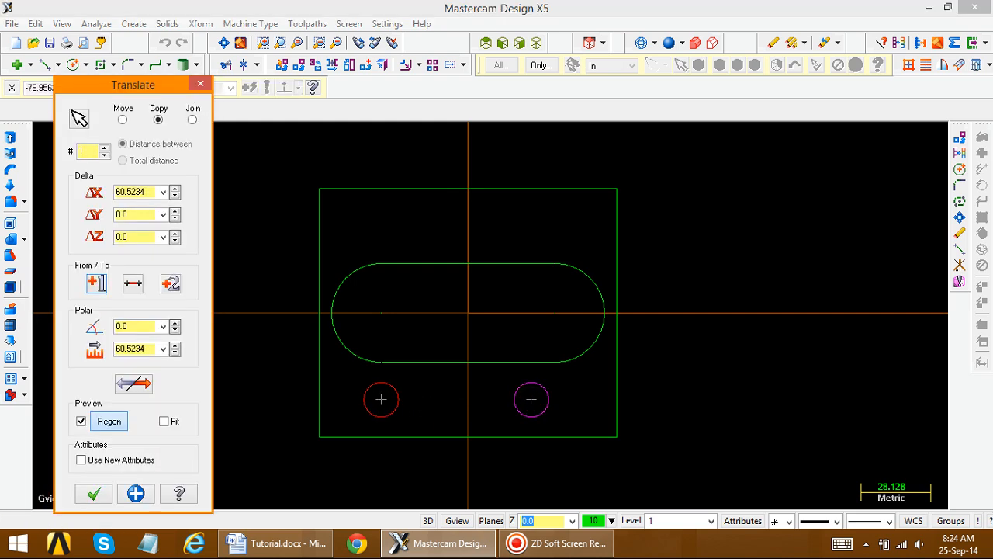
# - Check the hole spacing in the Word drawing, set the copy's X offset to 70 mm, and accept the translation
pyautogui.doubleClick(139, 192)
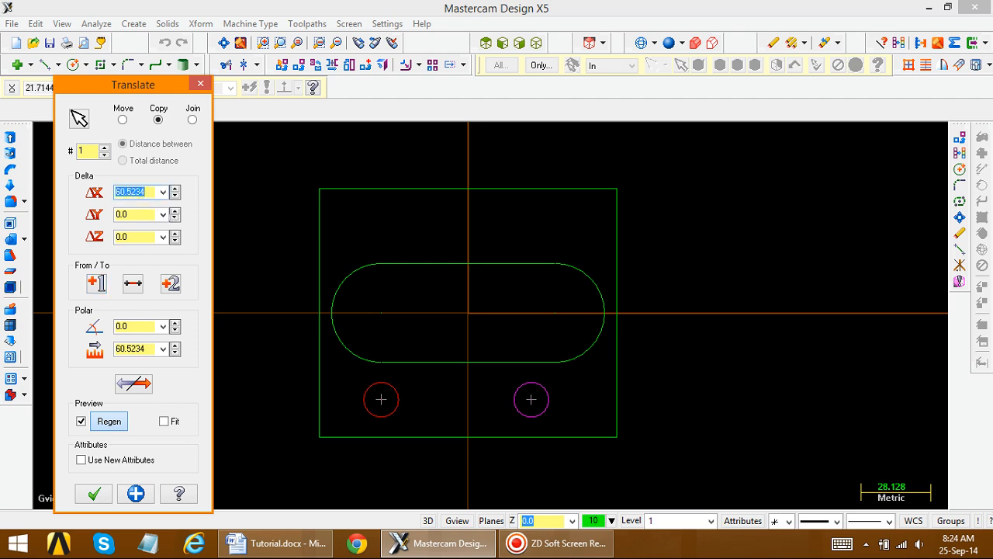
pyautogui.click(298, 543)
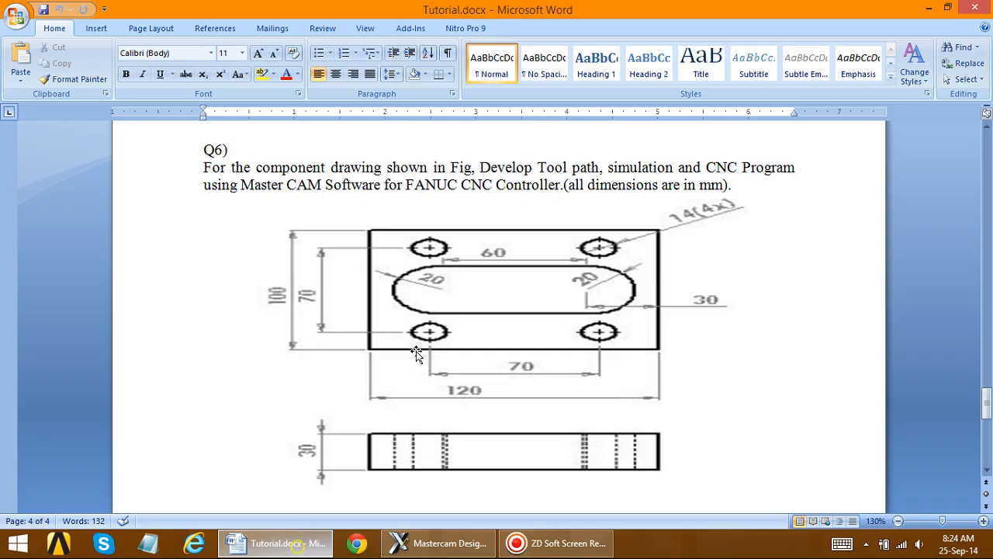
pyautogui.click(324, 530)
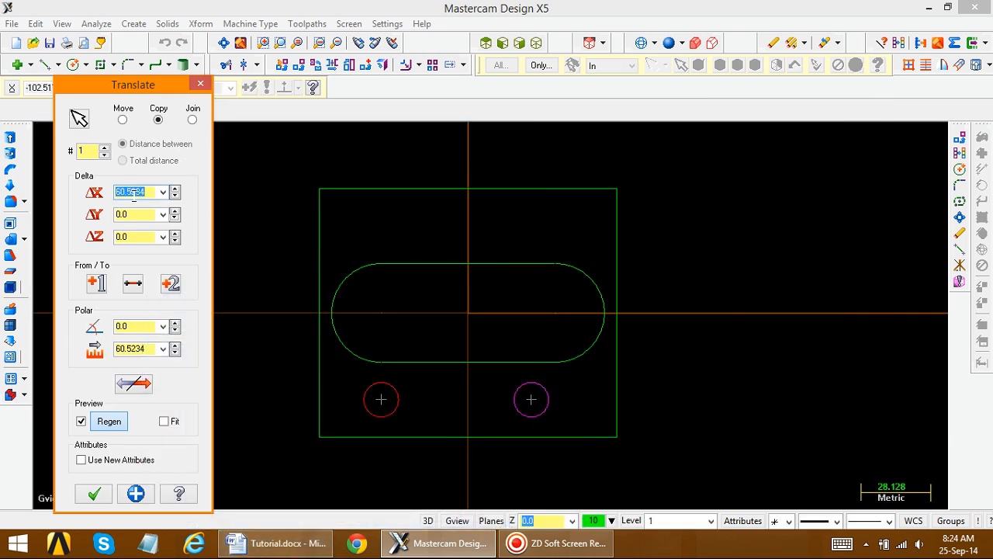
pyautogui.write('70')
pyautogui.press('Return')
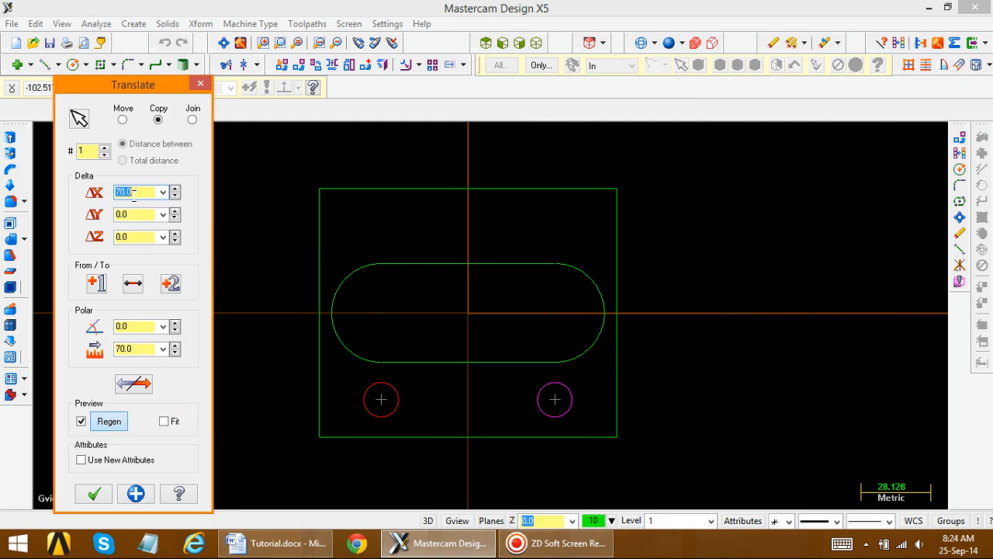
pyautogui.click(122, 499)
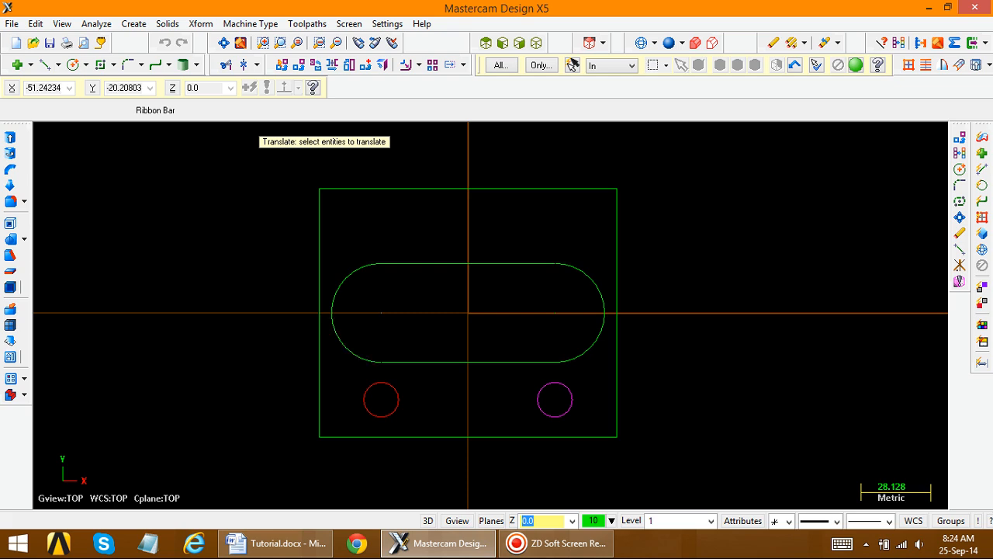
pyautogui.rightClick(326, 377)
pyautogui.click(357, 355)
# - Translate copies of both lower circles vertically to a point about 68 mm above the left circle's centre
pyautogui.click(200, 24)
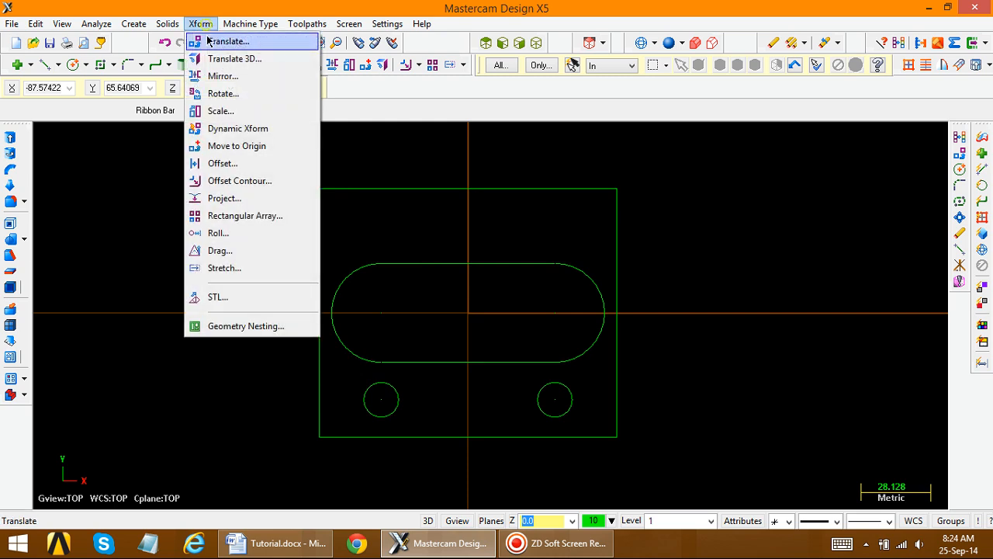
pyautogui.click(228, 41)
pyautogui.moveTo(340, 367); pyautogui.dragTo(578, 428)
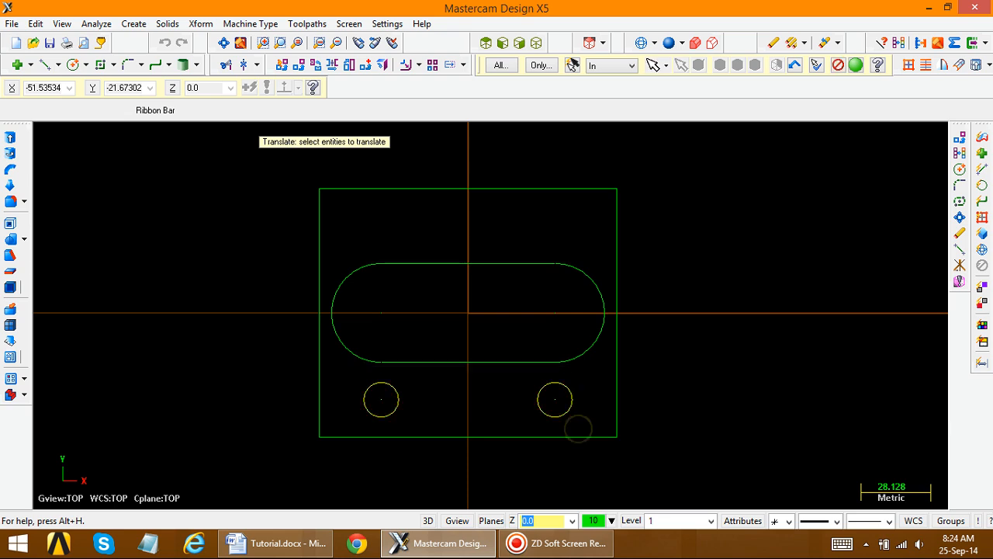
pyautogui.press('Return')
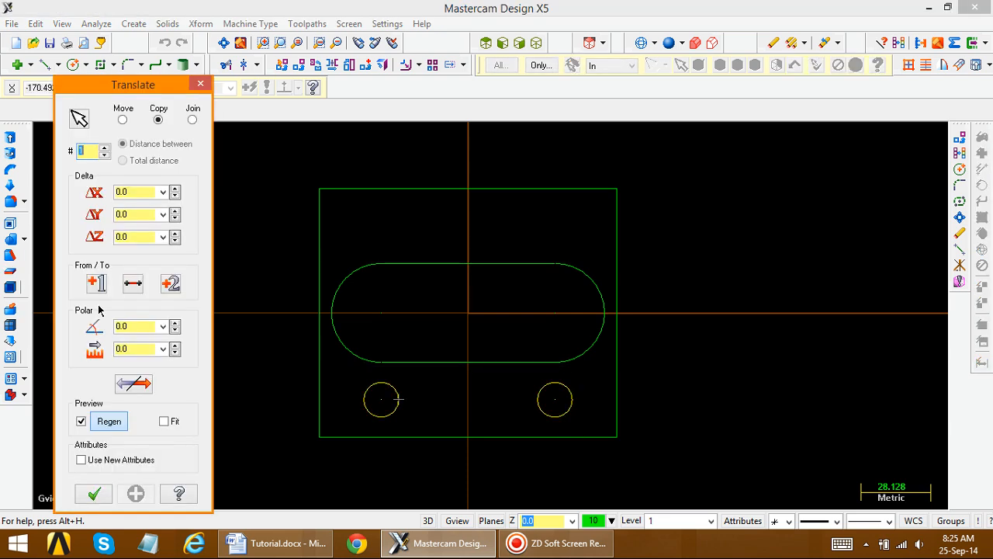
pyautogui.click(99, 289)
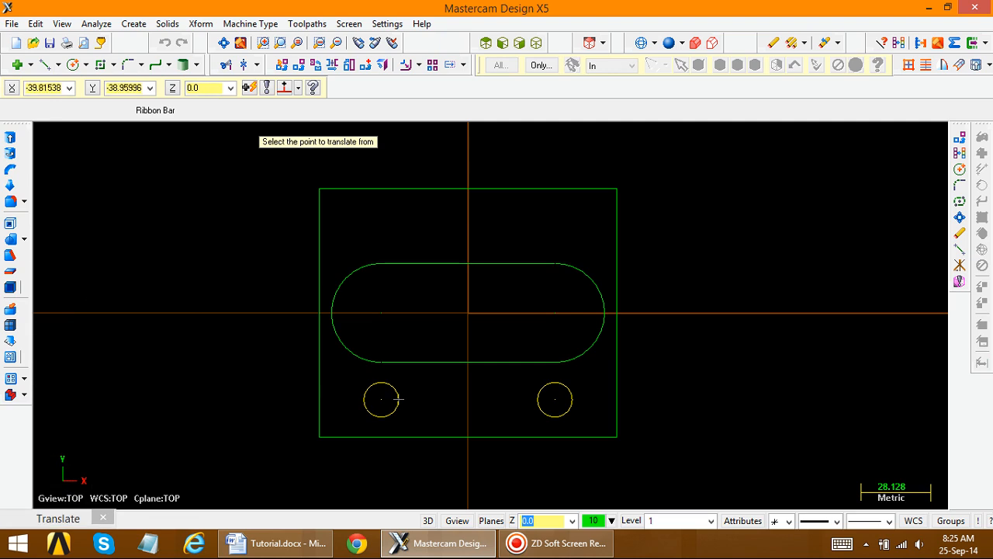
pyautogui.click(381, 399)
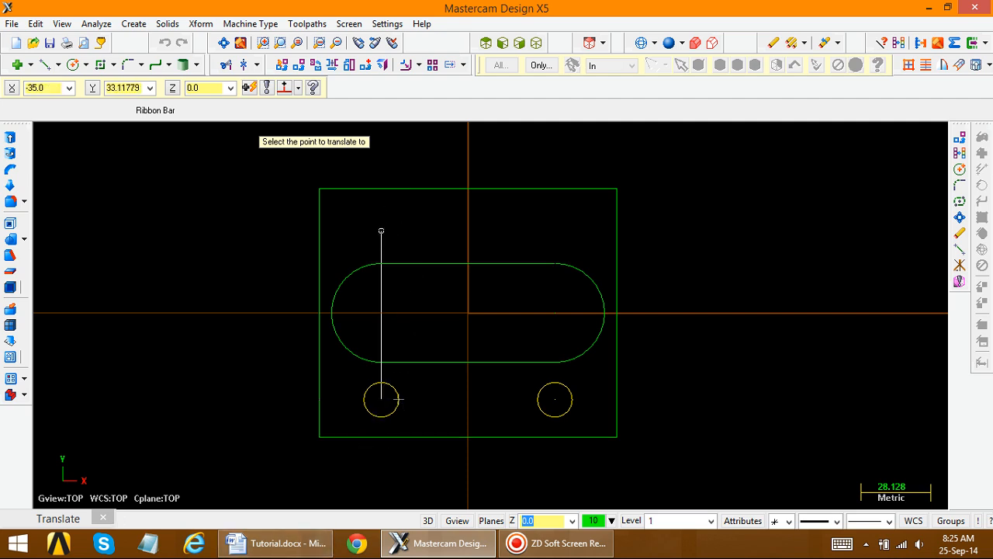
pyautogui.click(380, 231)
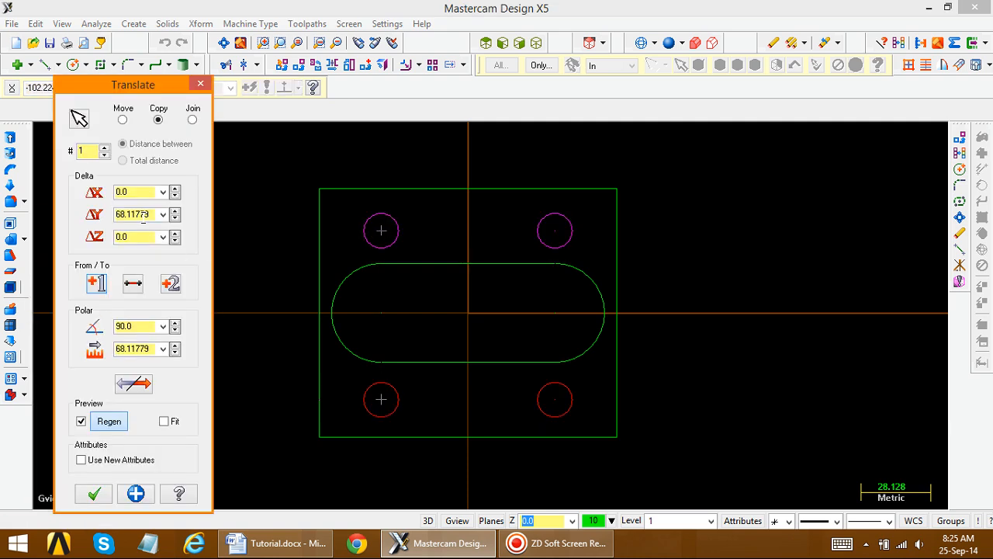
# - Check the vertical hole spacing in the Word drawing, set the copies' Y offset to 70 mm, and accept the translation
pyautogui.click(275, 543)
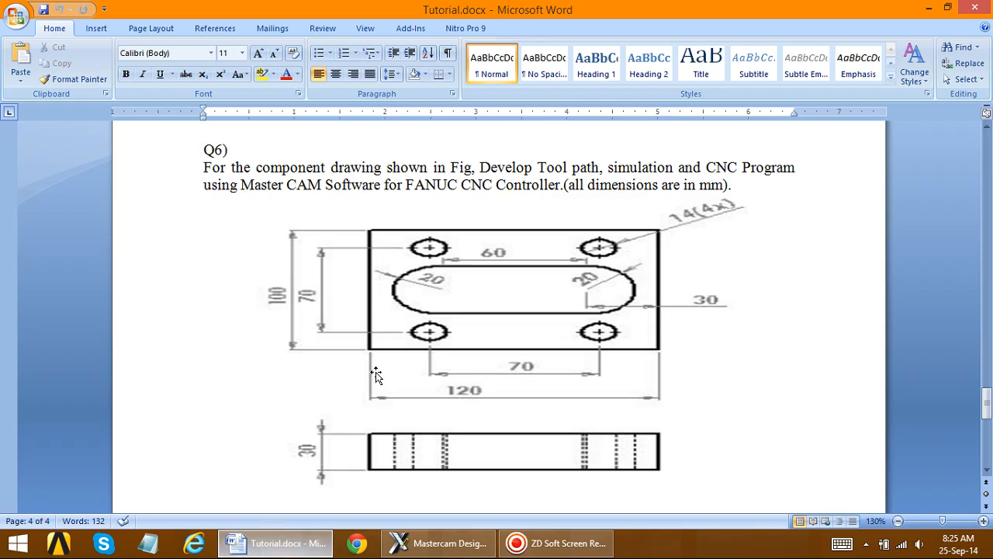
pyautogui.hotkey('alt', 'Tab')
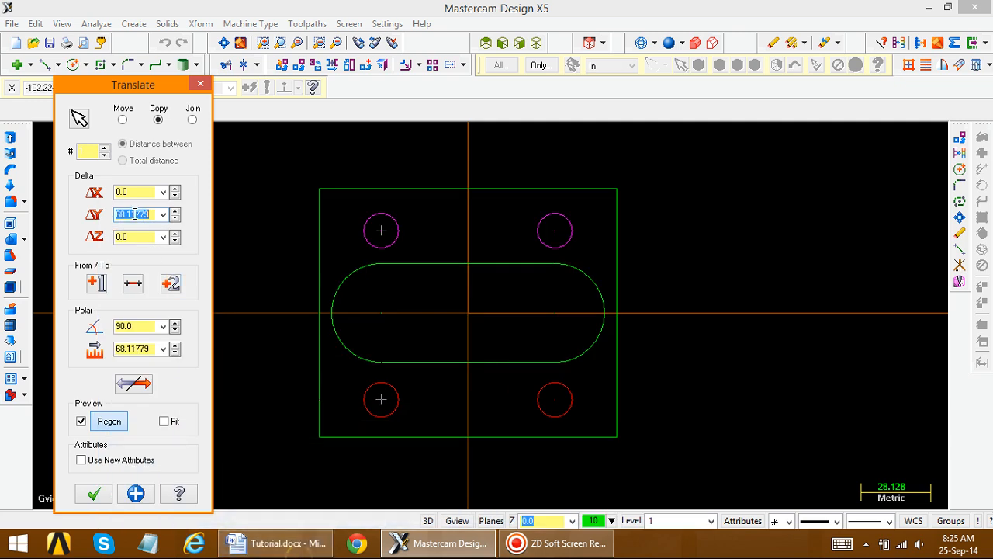
pyautogui.write('7')
pyautogui.press('Return')
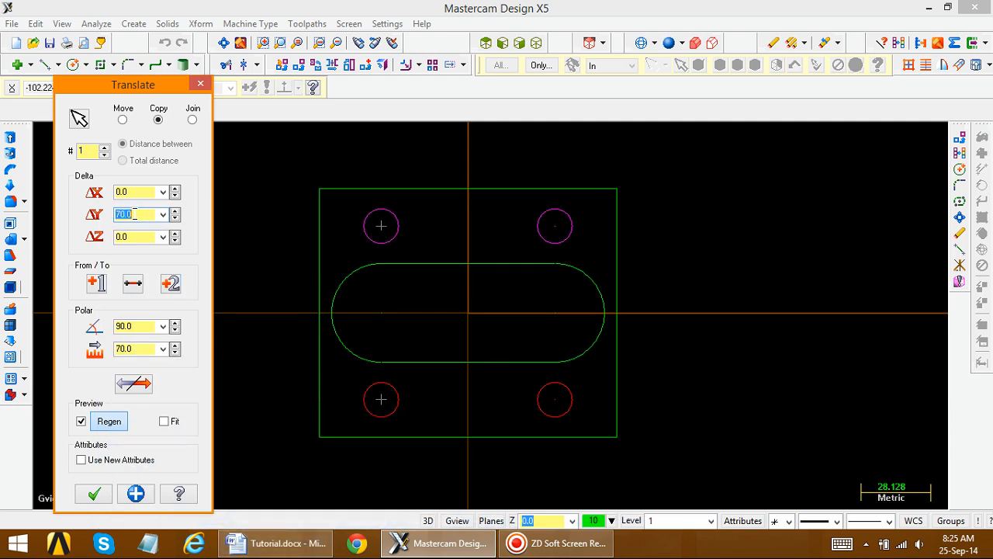
pyautogui.click(93, 493)
pyautogui.hotkey('alt', 'F2')
pyautogui.rightClick(214, 222)
pyautogui.click(253, 443)
pyautogui.scroll(-1, 519, 266)
pyautogui.scroll(2, 518, 266)
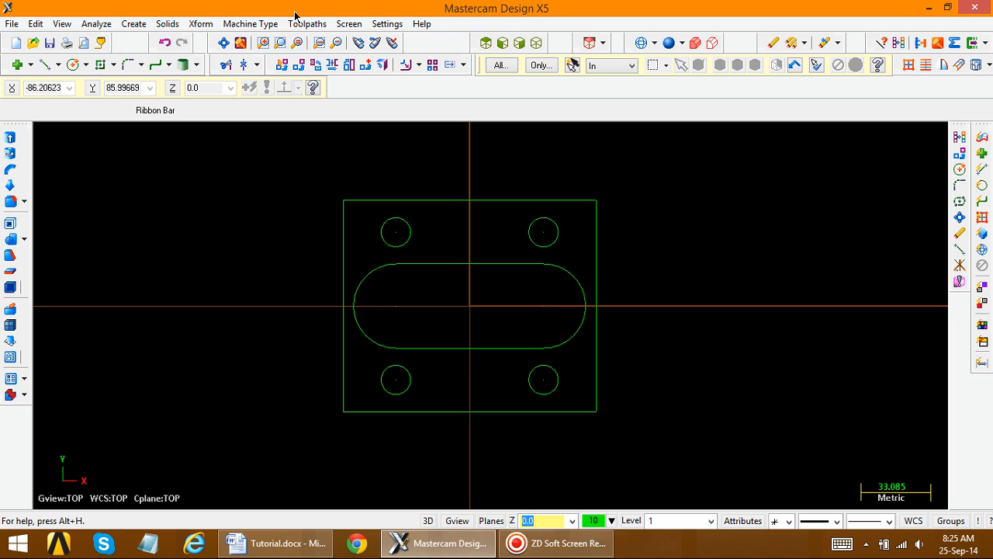
# - Show the Operations Manager, enlarge it slightly and dock it beside the drawing area
pyautogui.click(253, 23)
pyautogui.moveTo(259, 42)
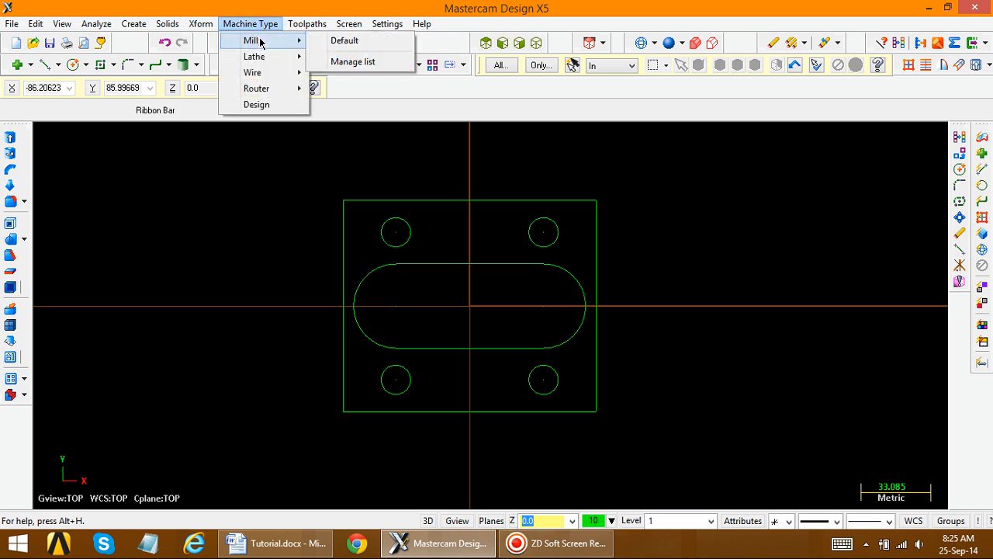
pyautogui.click(341, 39)
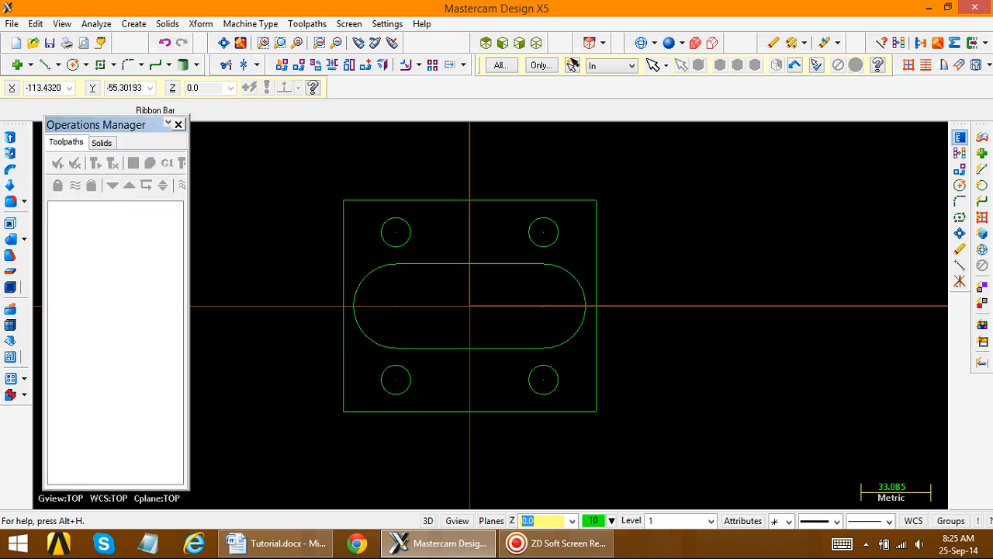
pyautogui.moveTo(185, 491); pyautogui.dragTo(195, 515)
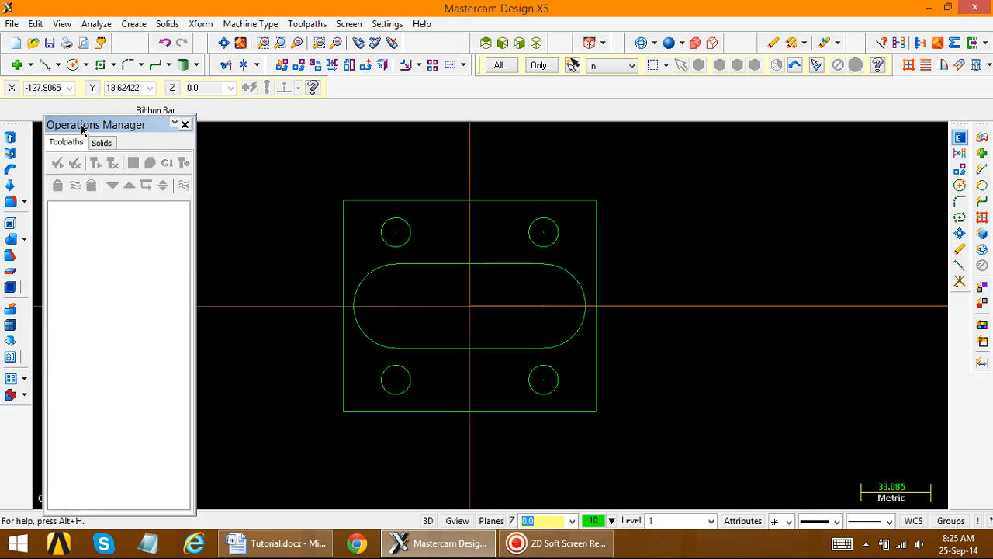
pyautogui.doubleClick(82, 126)
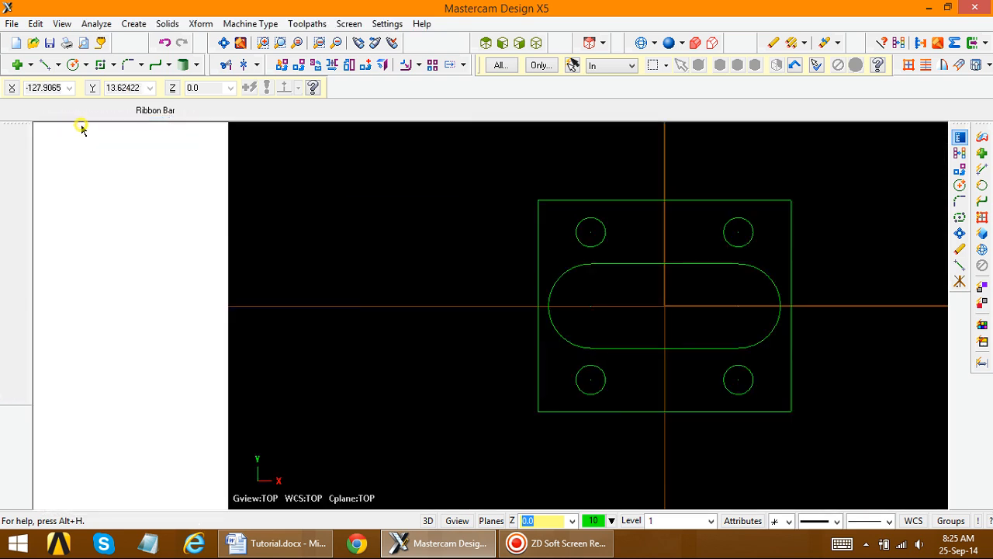
pyautogui.rightClick(319, 192)
pyautogui.click(347, 263)
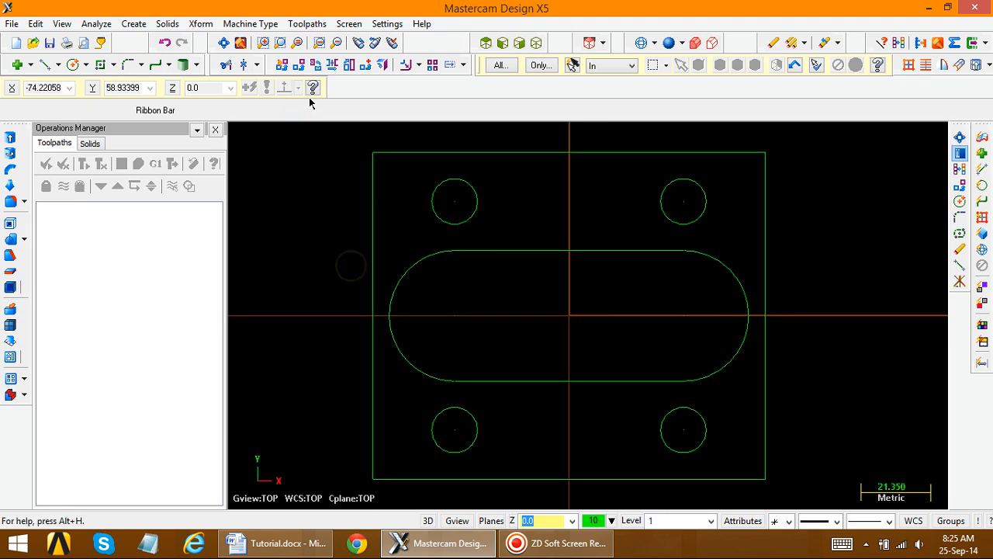
# - Set the machine type to the default mill
pyautogui.click(258, 24)
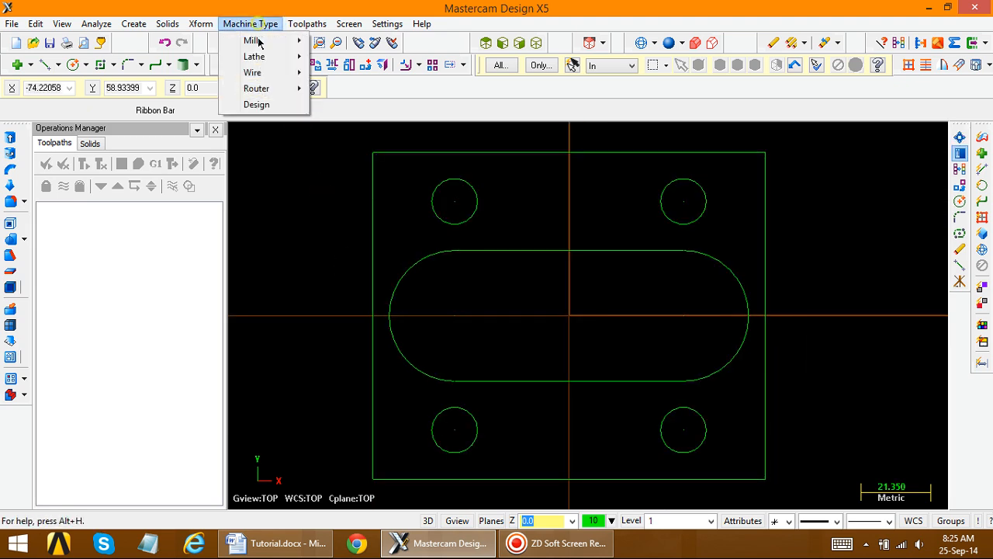
pyautogui.click(263, 39)
pyautogui.click(343, 41)
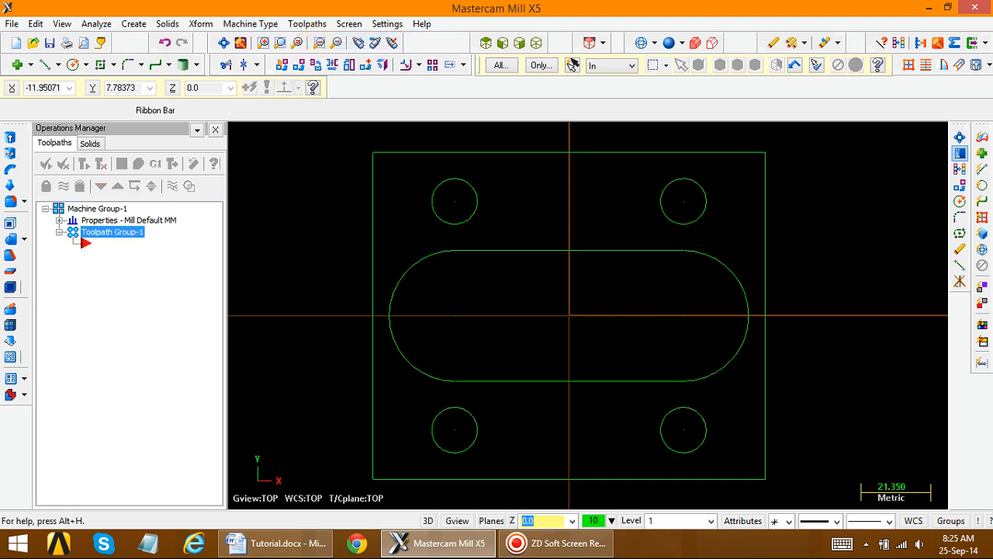
# - In the machine group's stock setup, set the rectangular stock size to 125 mm in X and 105 mm in Y
pyautogui.click(60, 221)
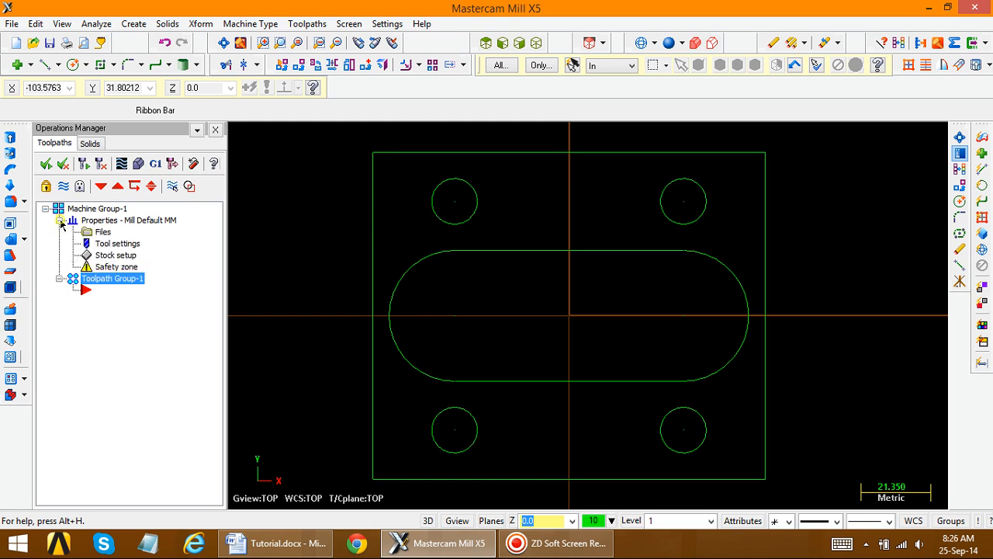
pyautogui.click(112, 256)
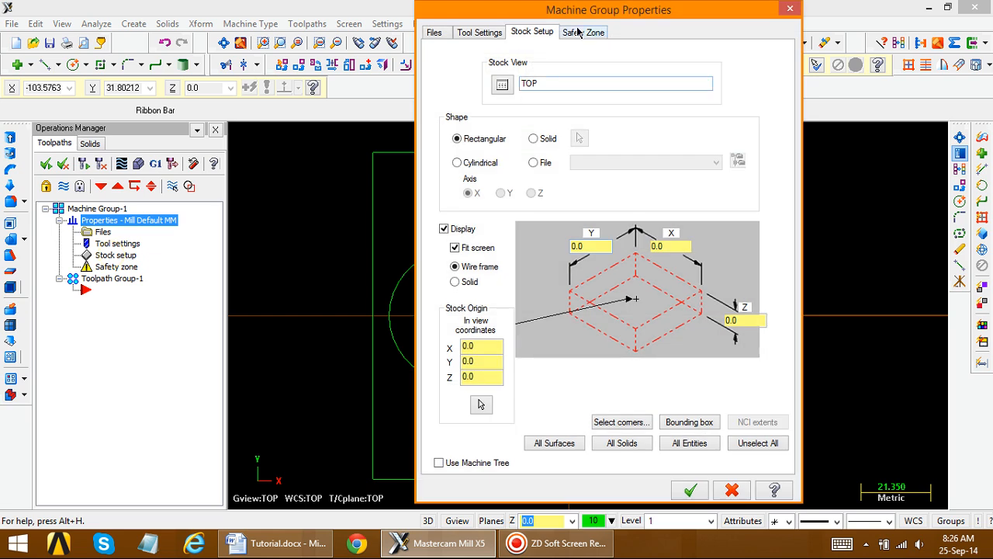
pyautogui.moveTo(560, 11); pyautogui.dragTo(187, 11)
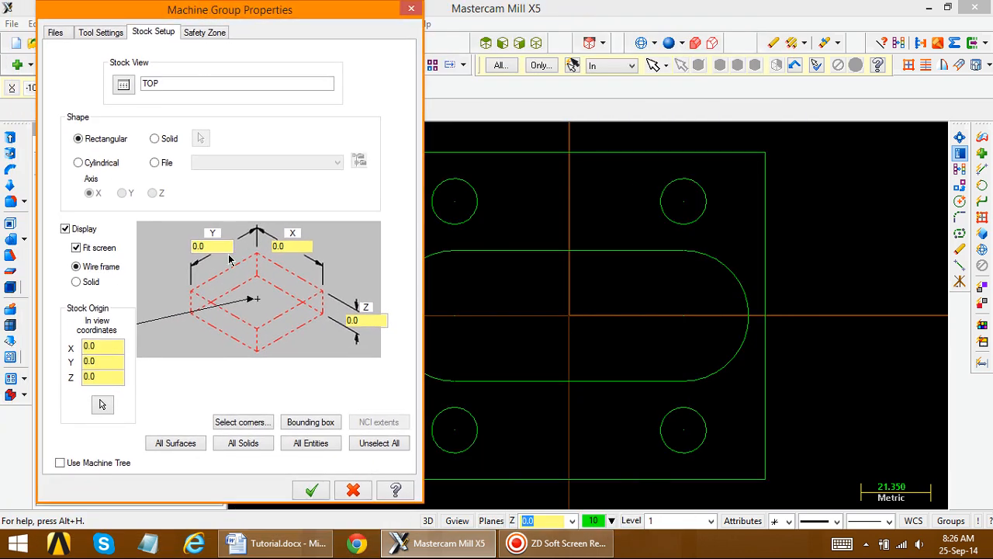
pyautogui.click(350, 320)
pyautogui.moveTo(289, 246); pyautogui.dragTo(247, 253)
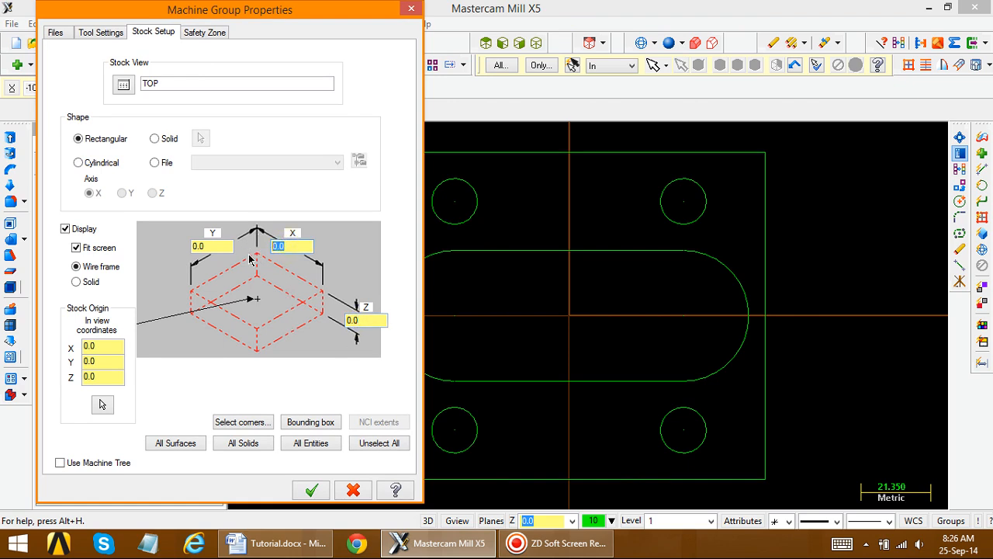
pyautogui.write('12')
pyautogui.write('1')
pyautogui.press('Tab')
pyautogui.moveTo(206, 243); pyautogui.dragTo(188, 252)
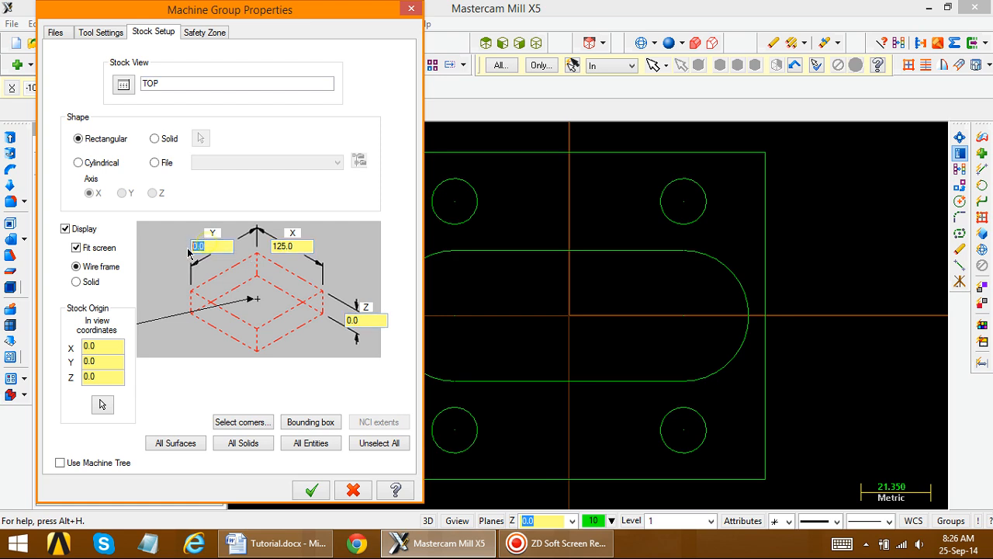
pyautogui.write('105')
pyautogui.press('Tab')
# - Check the plate thickness in the Word drawing and set the stock's Z size to 35 mm
pyautogui.doubleClick(359, 319)
pyautogui.click(276, 542)
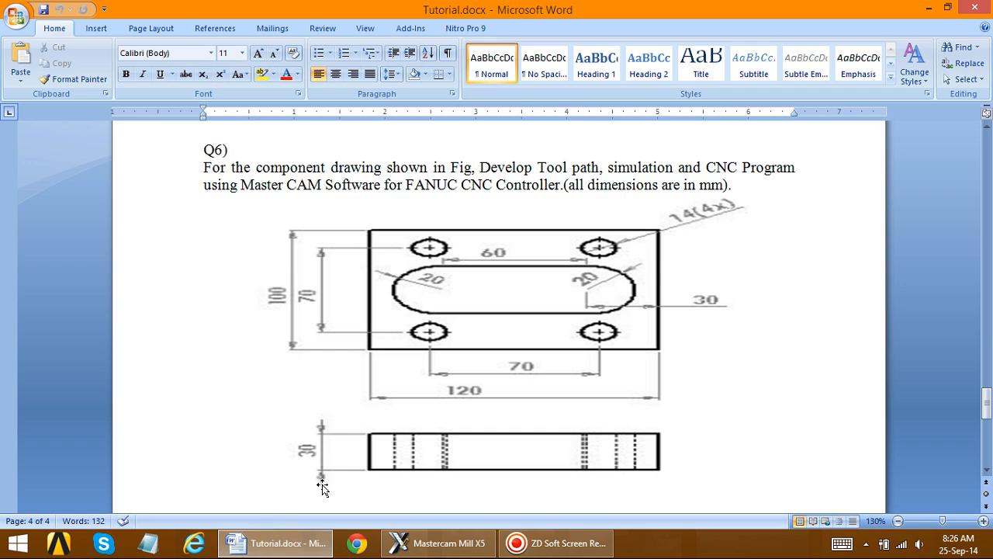
pyautogui.click(310, 543)
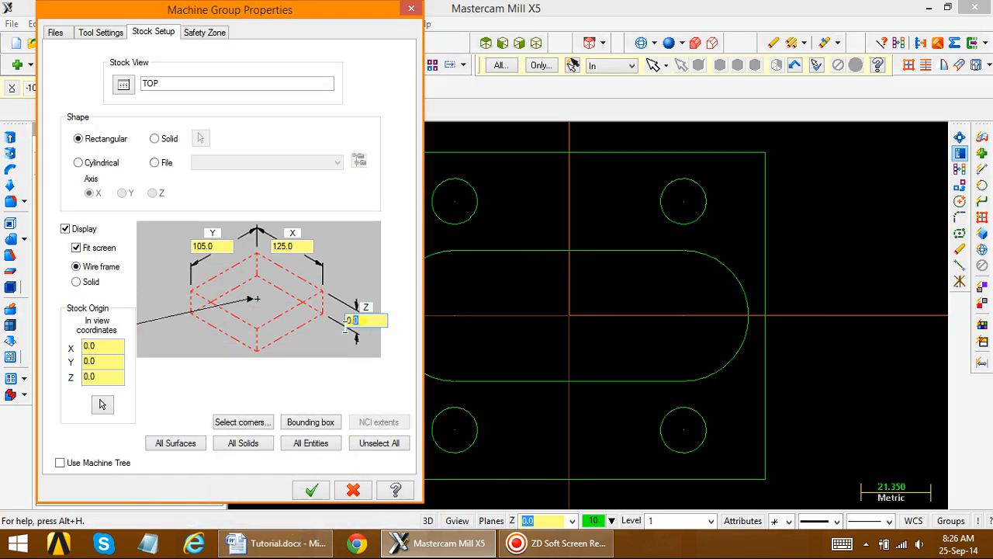
pyautogui.write('35')
pyautogui.press('Tab')
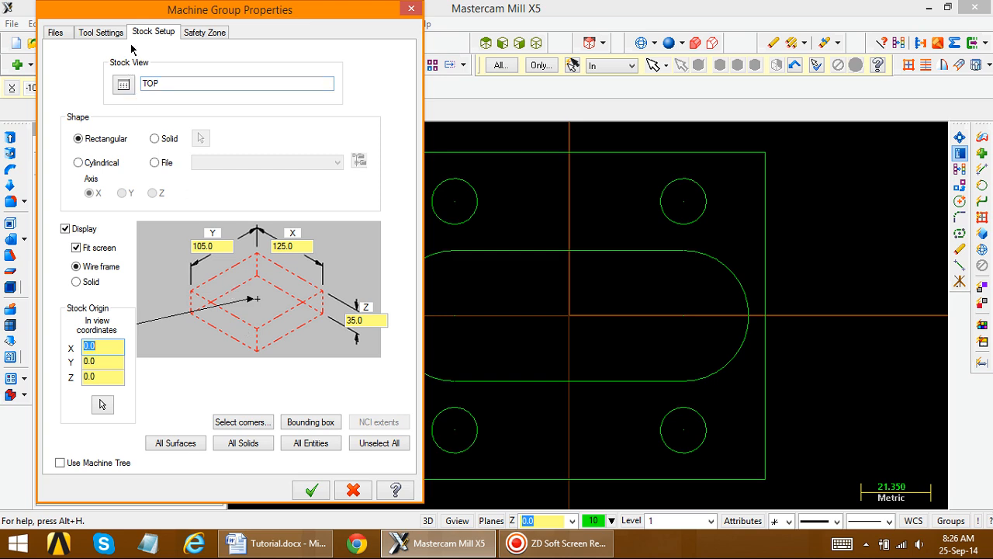
# - Turn on sequential tool number assignment in the tool settings and accept the machine group properties
pyautogui.click(102, 34)
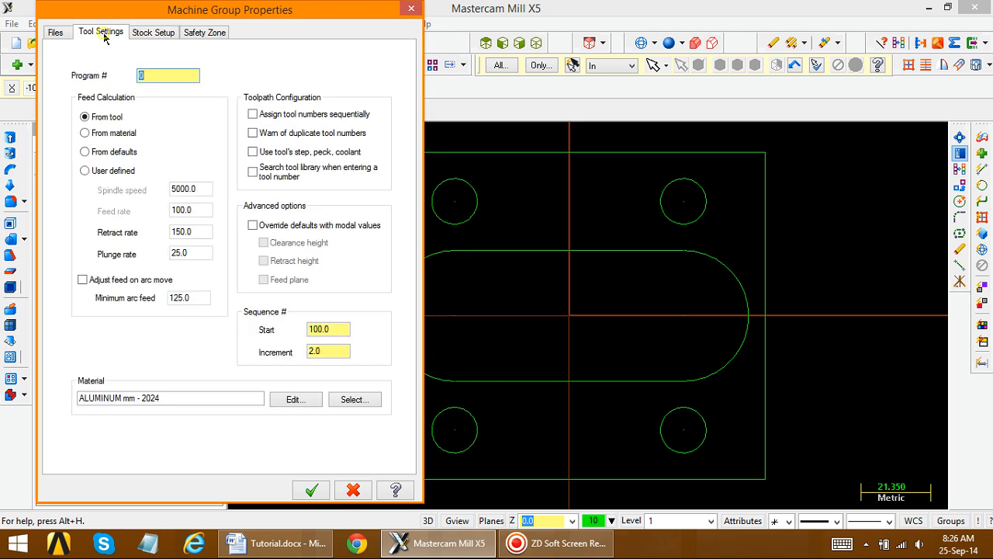
pyautogui.click(260, 116)
pyautogui.click(152, 34)
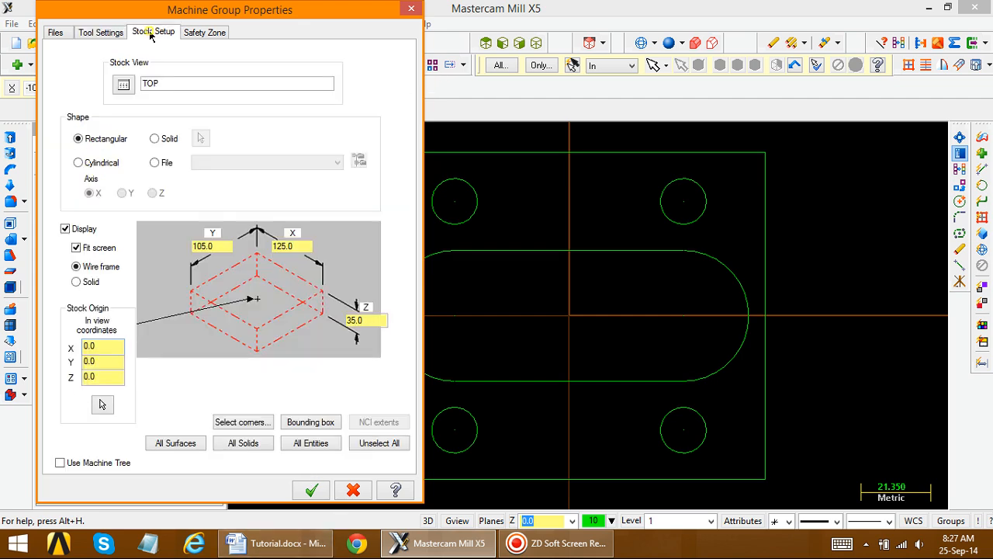
pyautogui.click(94, 35)
pyautogui.click(154, 33)
pyautogui.click(312, 490)
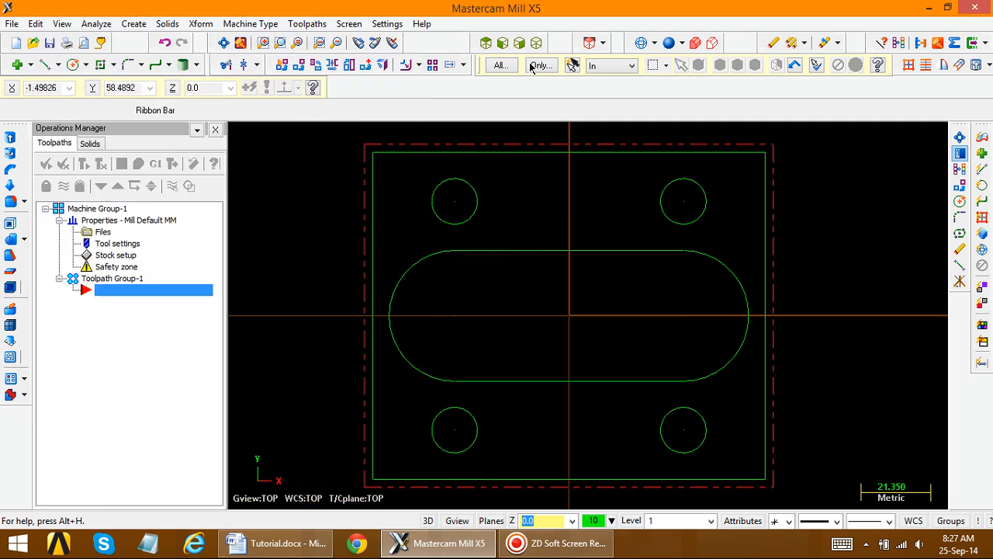
# - Examine the stock outline around the plate in a fitted isometric view and return to the top view
pyautogui.click(536, 43)
pyautogui.scroll(-4, 536, 328)
pyautogui.scroll(3, 638, 412)
pyautogui.scroll(1, 452, 297)
pyautogui.rightClick(376, 172)
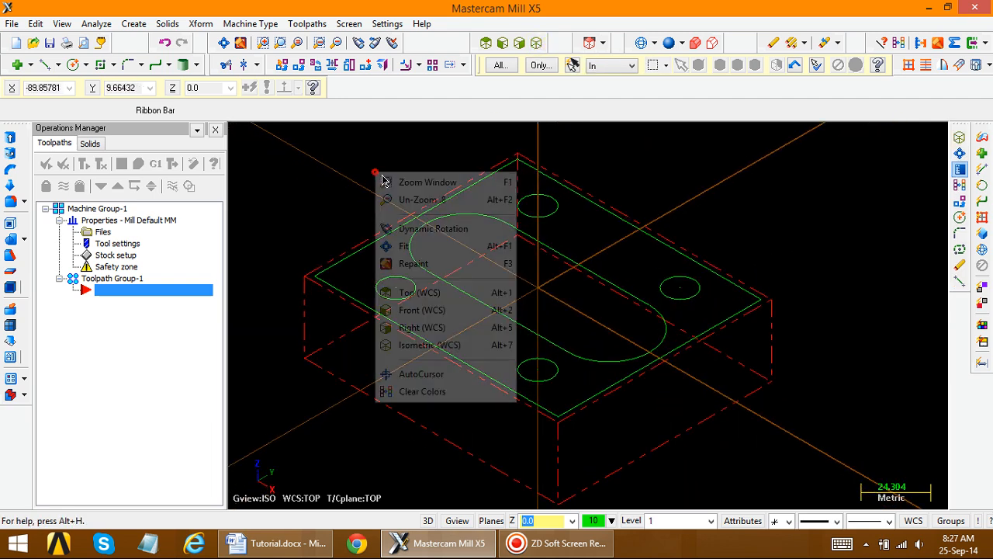
pyautogui.click(410, 246)
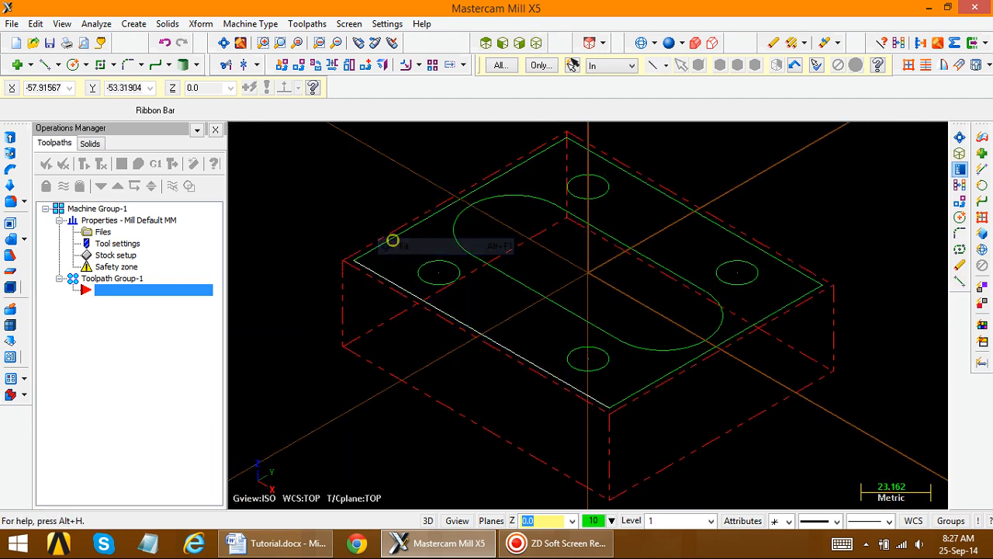
pyautogui.click(497, 44)
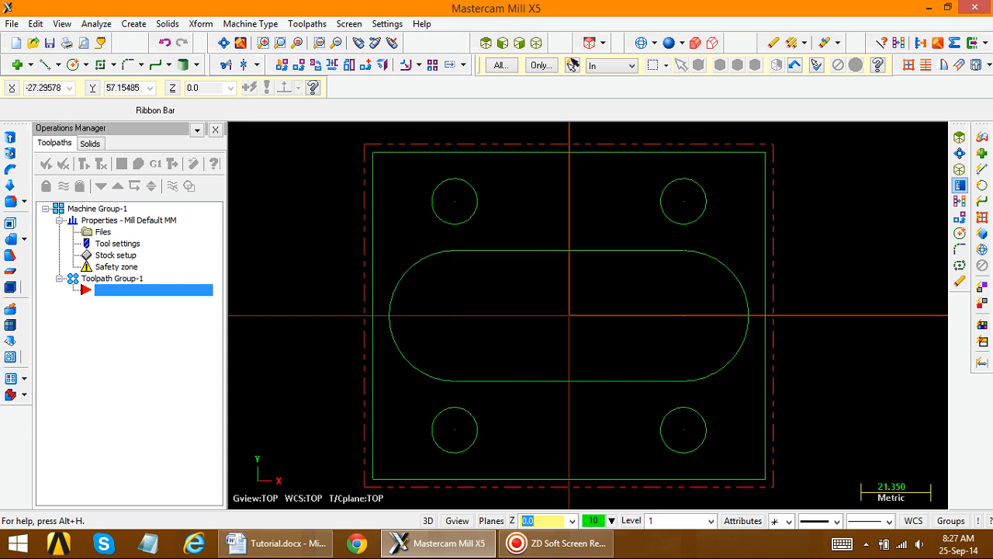
# - Start a contour toolpath with the NC name T and chain the plate's outer rectangle as its geometry
pyautogui.click(311, 24)
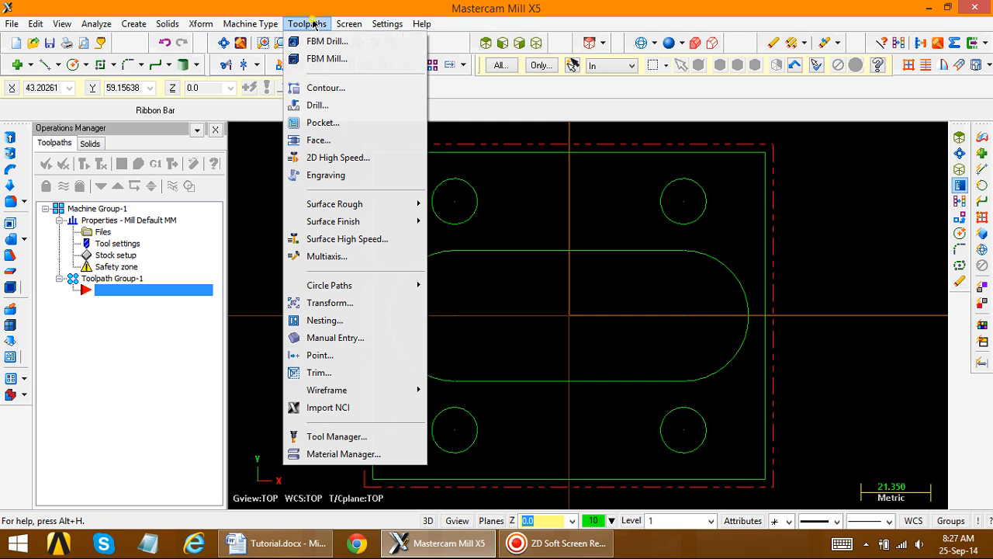
pyautogui.click(326, 87)
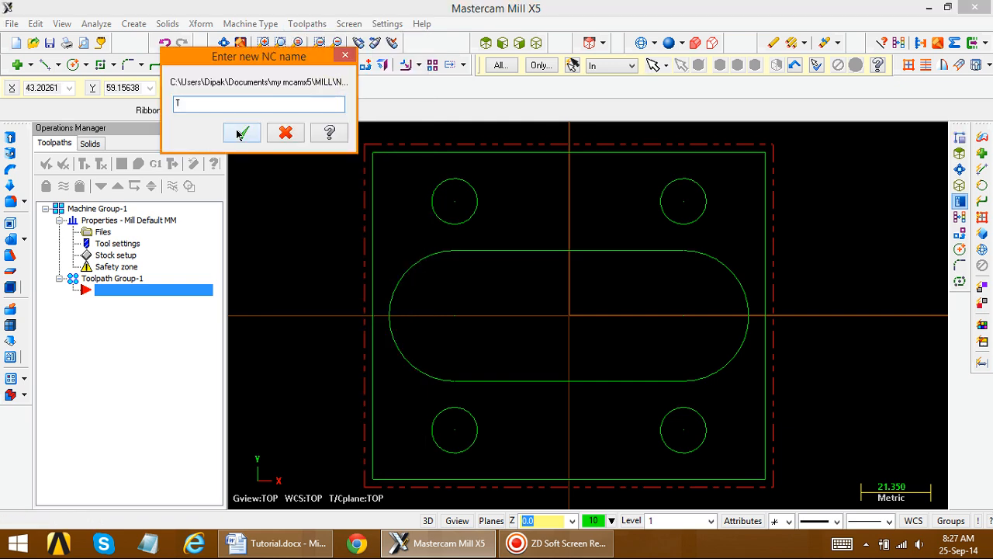
pyautogui.click(240, 134)
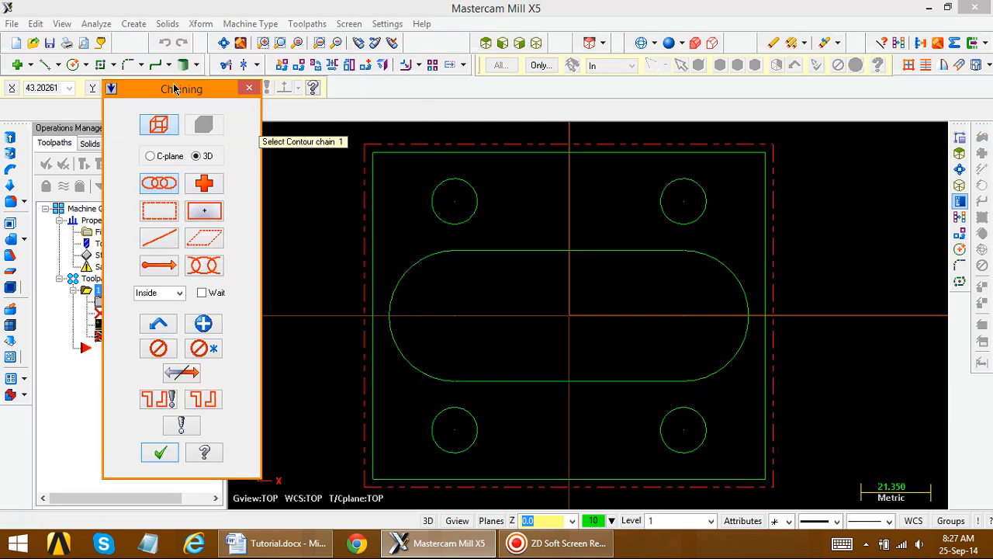
pyautogui.moveTo(173, 88); pyautogui.dragTo(167, 82)
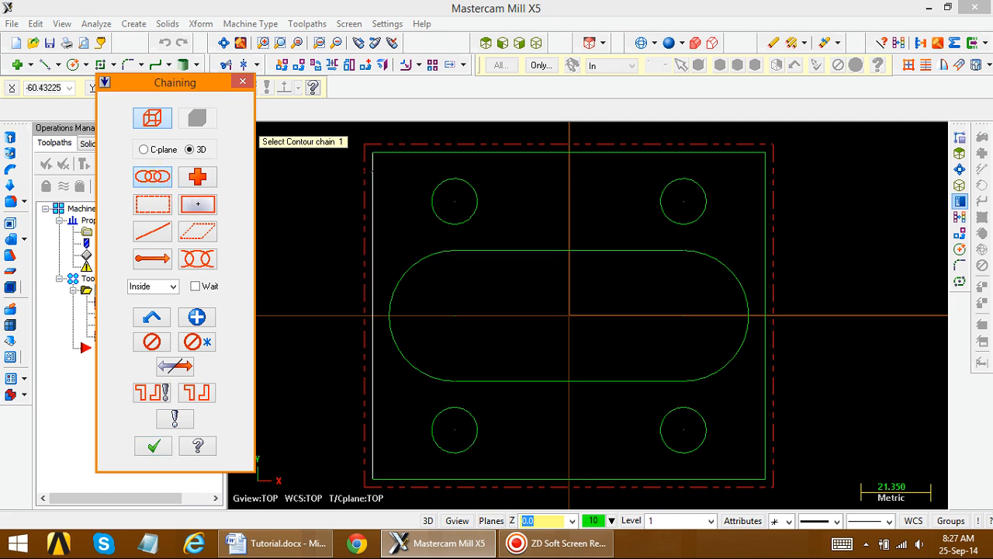
pyautogui.click(372, 172)
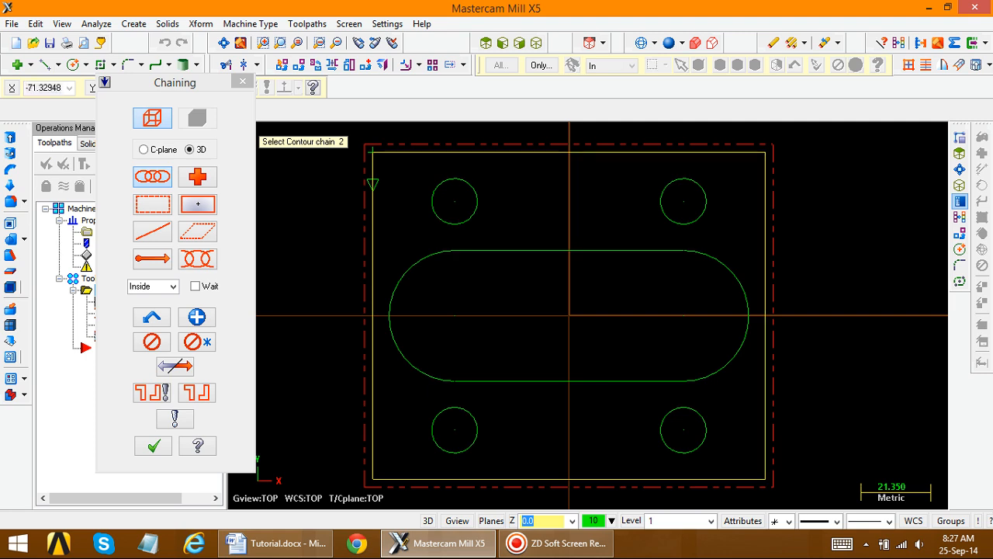
pyautogui.click(159, 442)
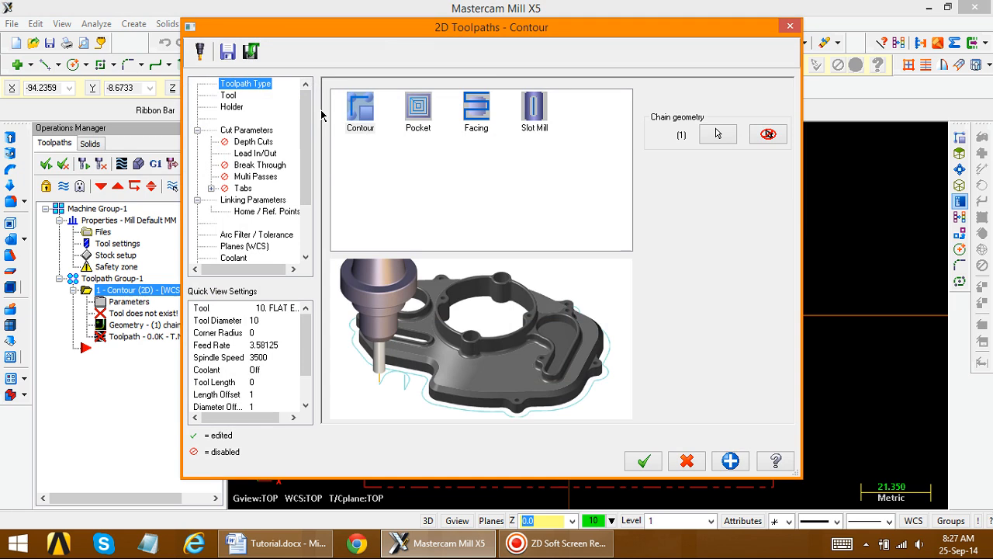
# - Filter the tool library to flat endmills with diameter equal to 20 mm and assign the 20 mm flat endmill to the contour
pyautogui.click(226, 95)
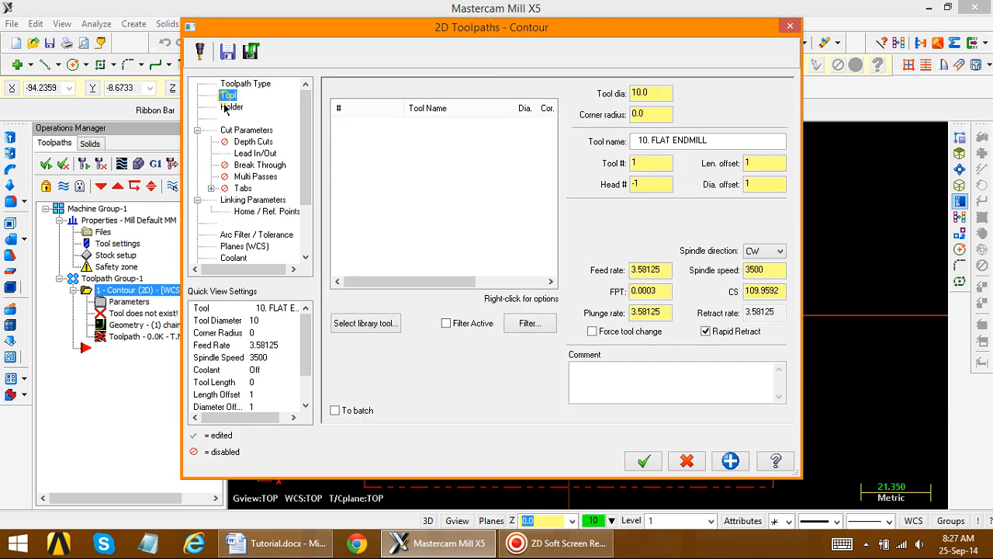
pyautogui.click(446, 324)
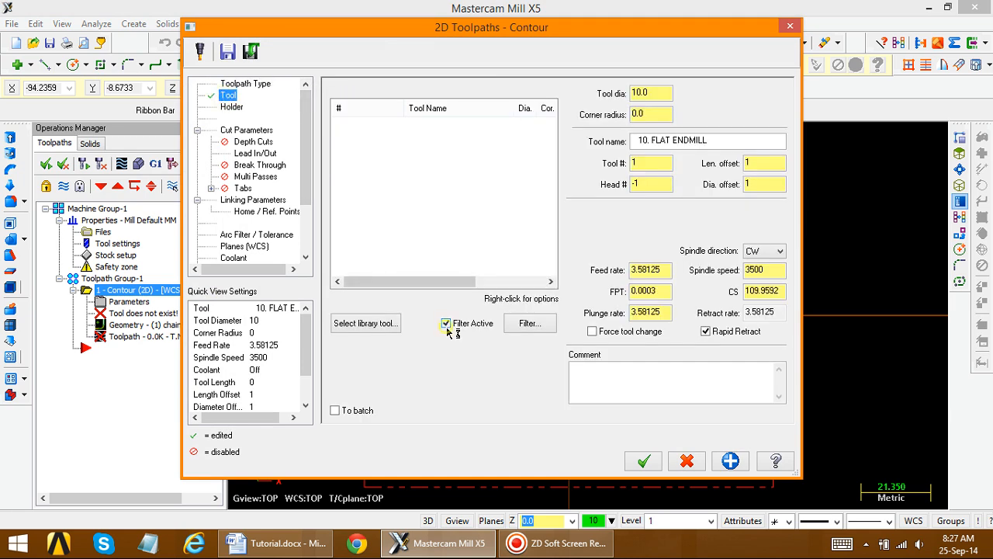
pyautogui.click(528, 325)
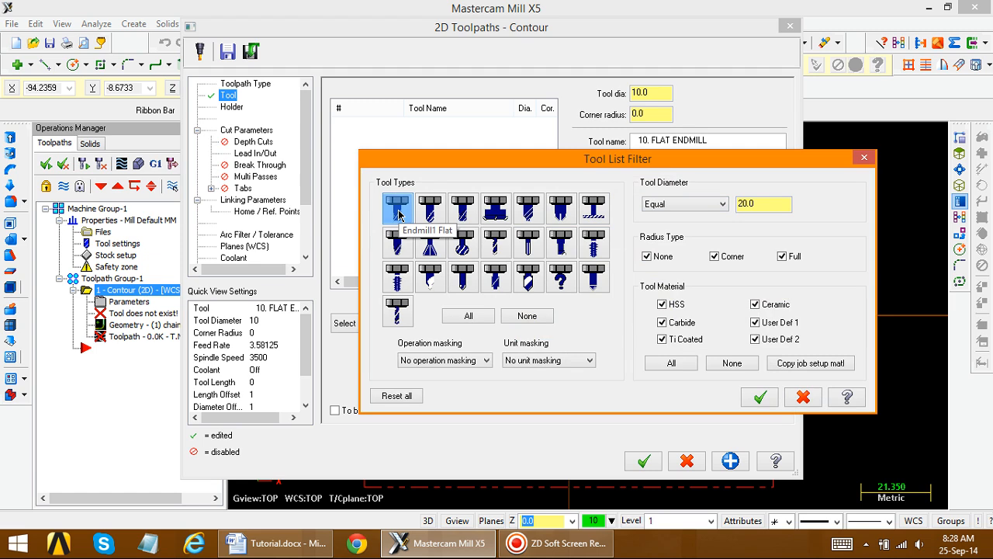
pyautogui.click(760, 396)
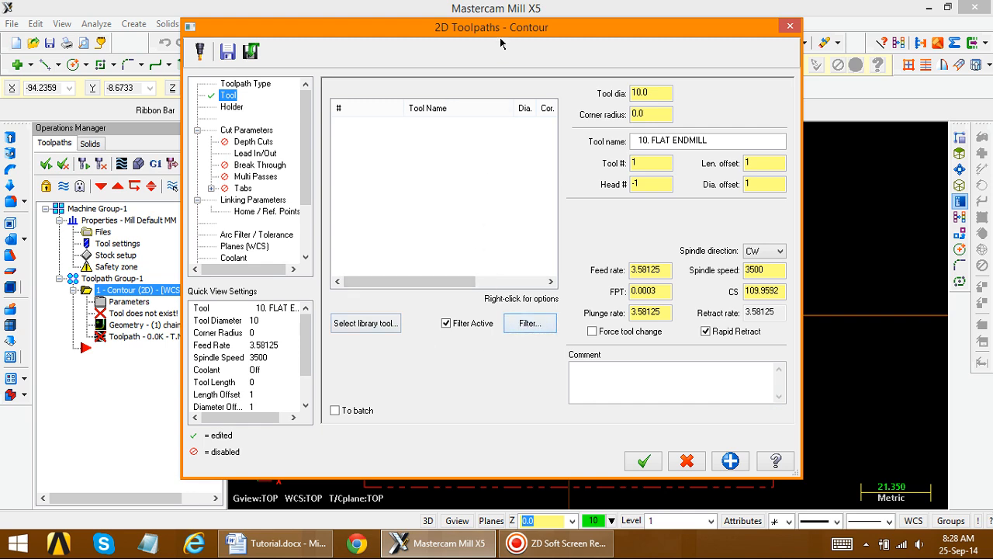
pyautogui.click(366, 324)
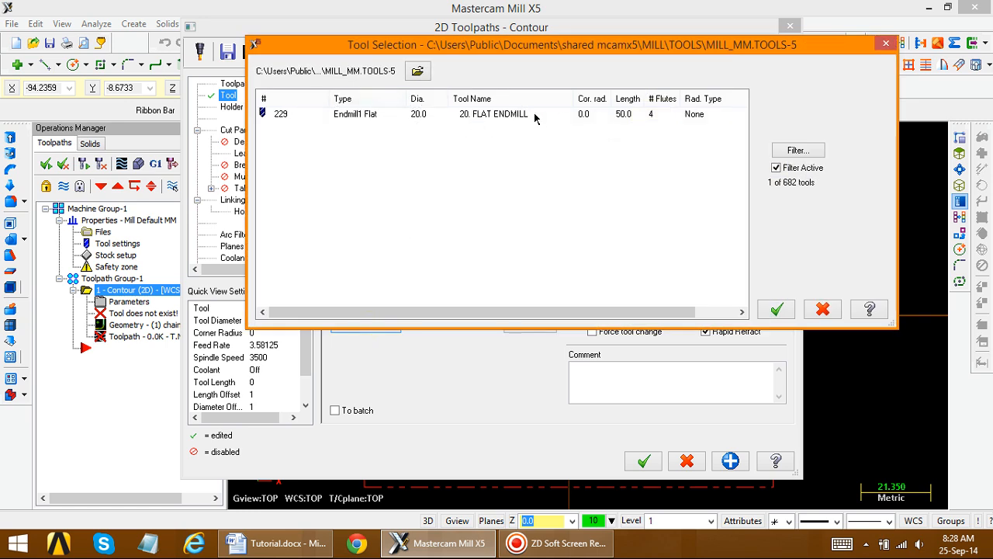
pyautogui.click(348, 116)
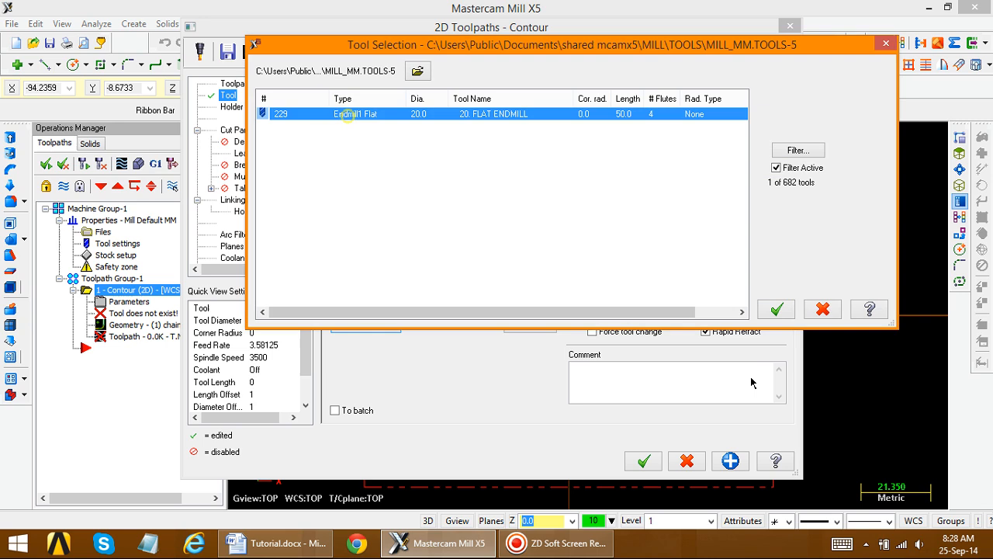
pyautogui.click(777, 309)
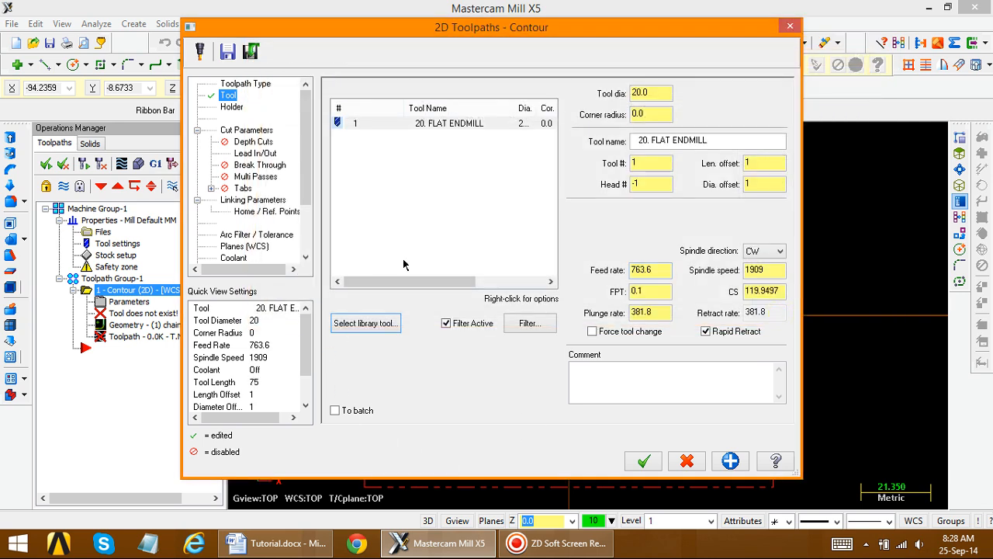
# - Set the contour's cutter compensation direction to Right and apply the cut parameters
pyautogui.click(244, 130)
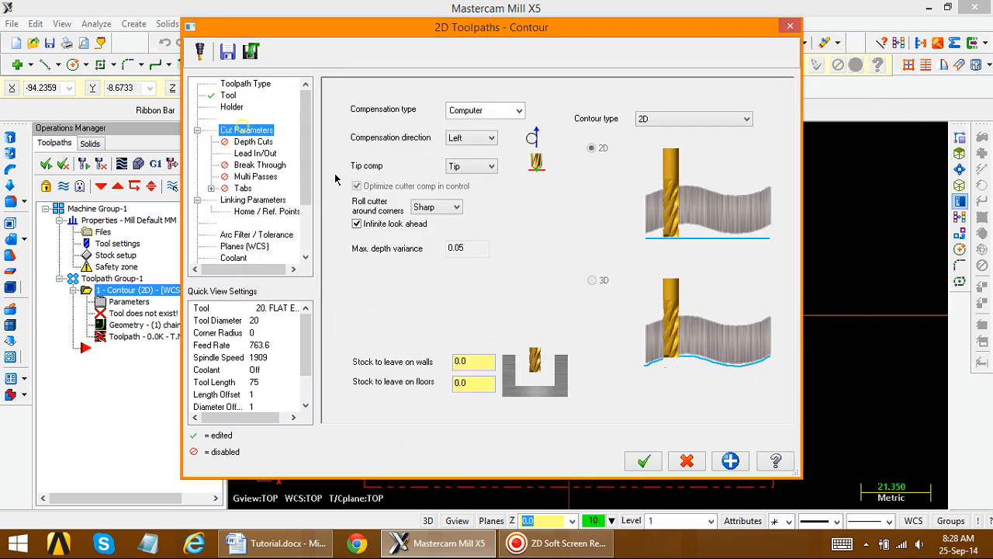
pyautogui.click(461, 139)
pyautogui.click(464, 158)
pyautogui.click(732, 462)
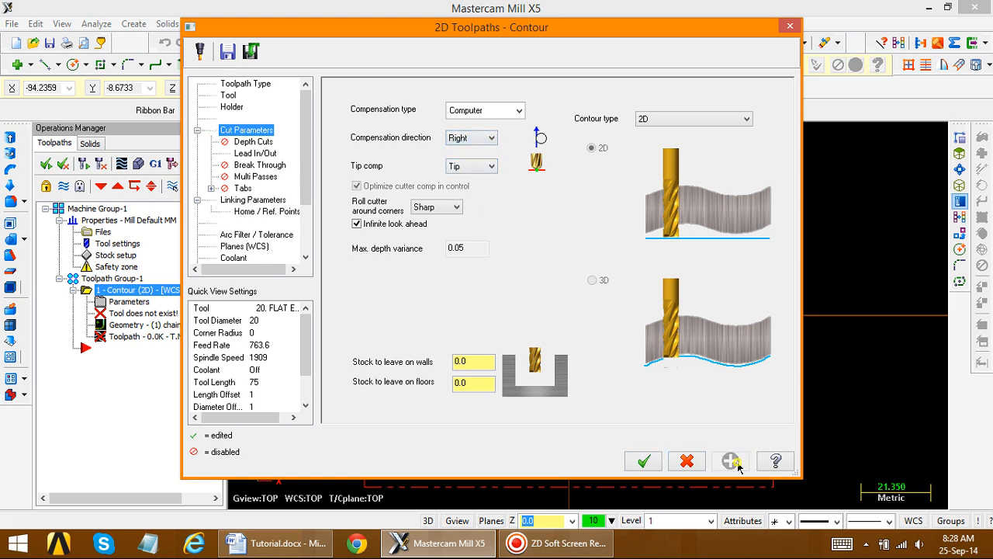
# - Enable depth cuts for the contour with a maximum rough step of 10 mm and apply them
pyautogui.click(253, 142)
pyautogui.click(382, 128)
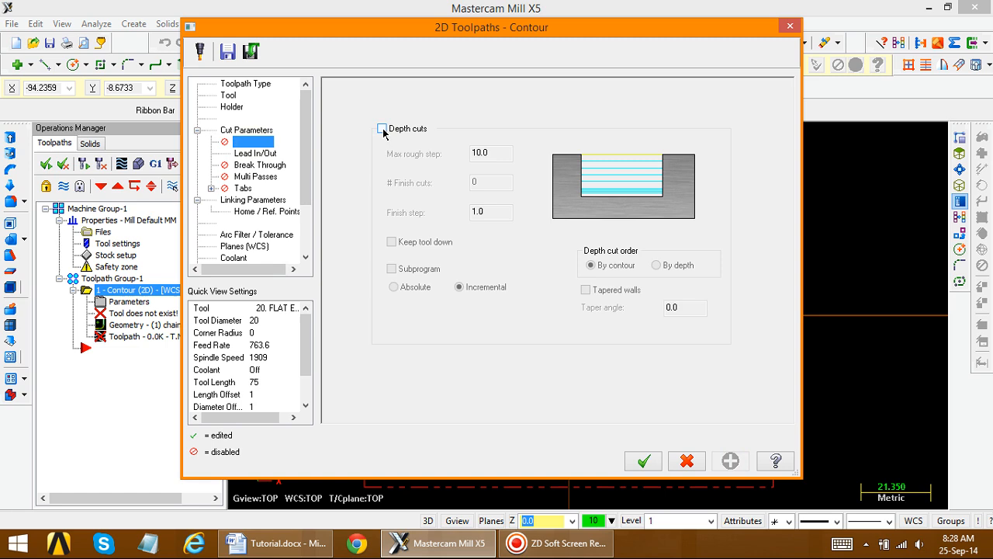
pyautogui.click(492, 152)
pyautogui.press('Tab')
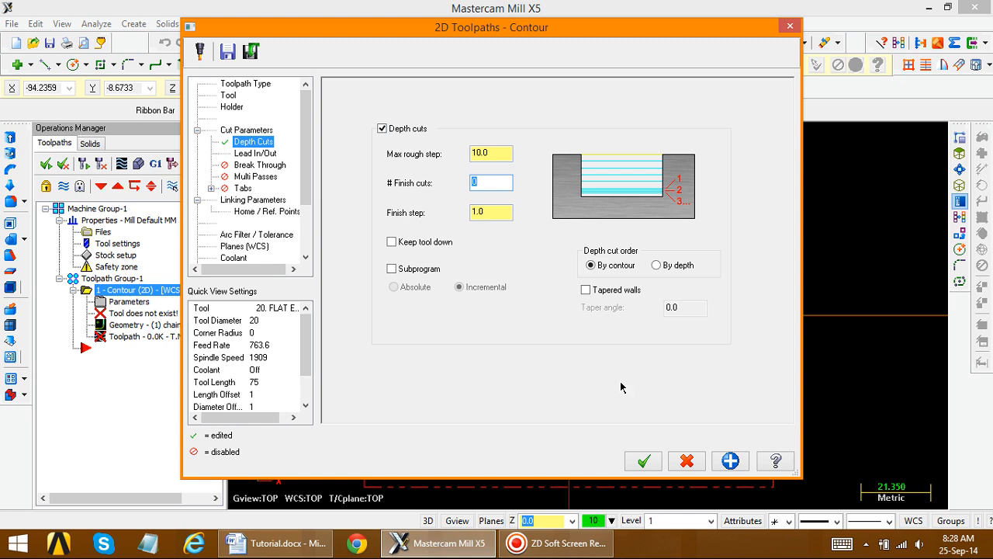
pyautogui.click(728, 465)
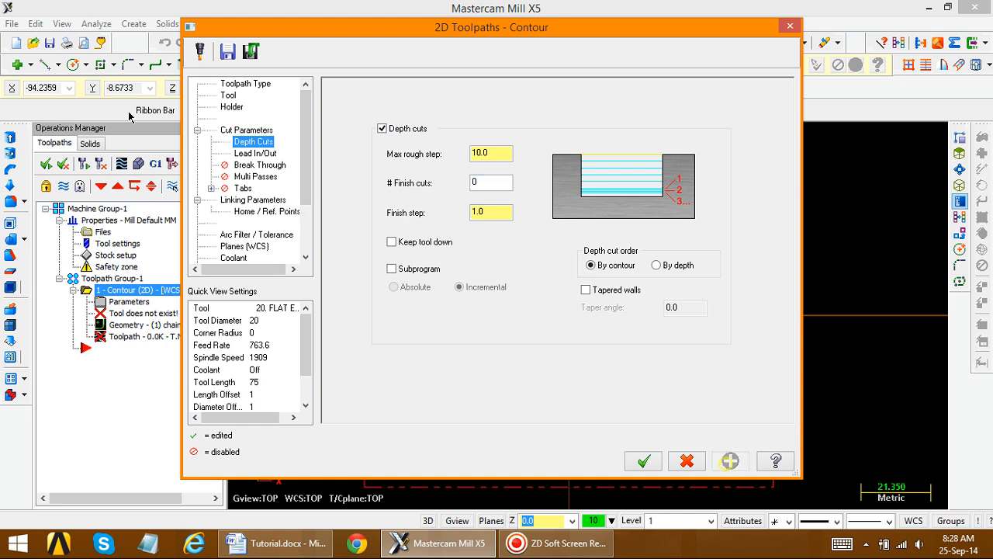
# - Enable multi passes for the contour with one rough pass at 5 mm spacing and no finish passes, and apply them
pyautogui.click(249, 153)
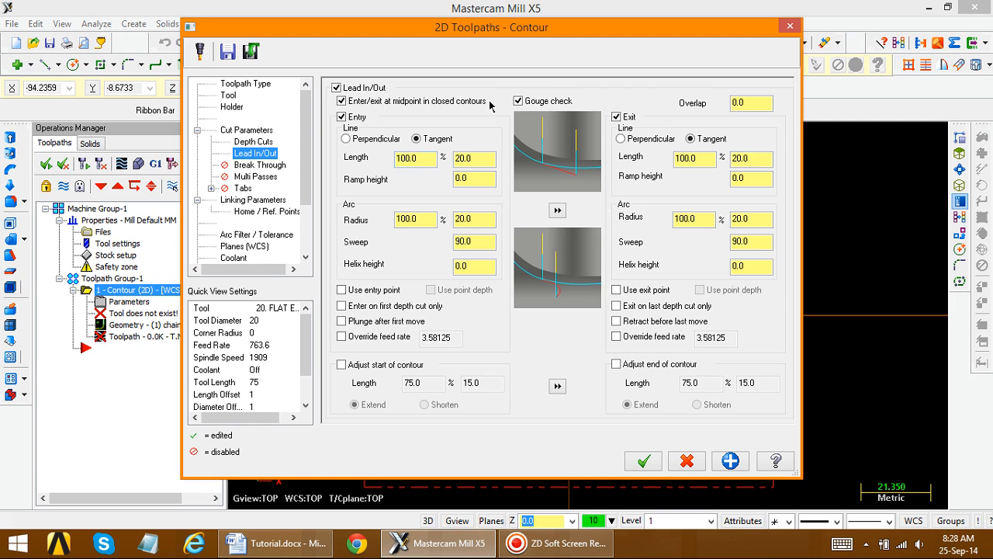
pyautogui.click(259, 165)
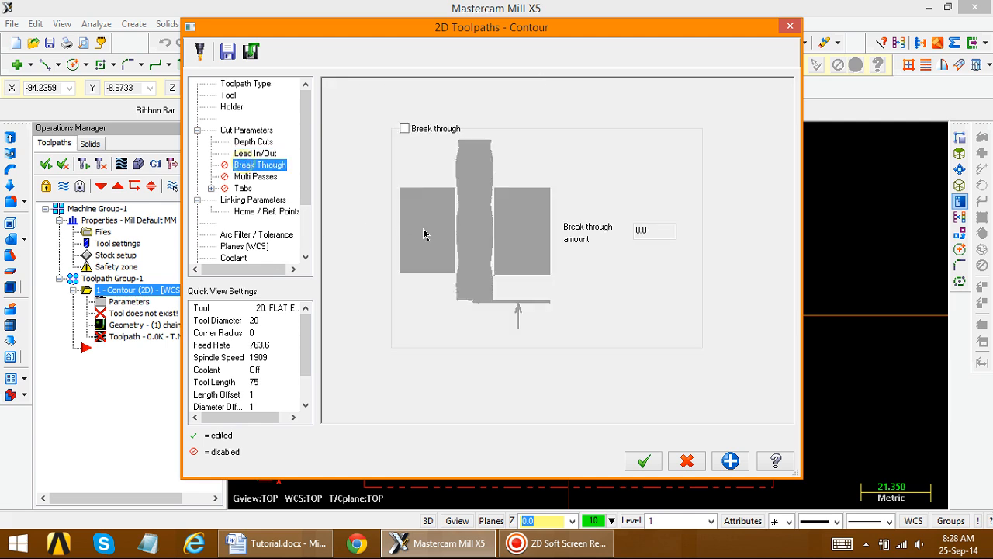
pyautogui.click(256, 177)
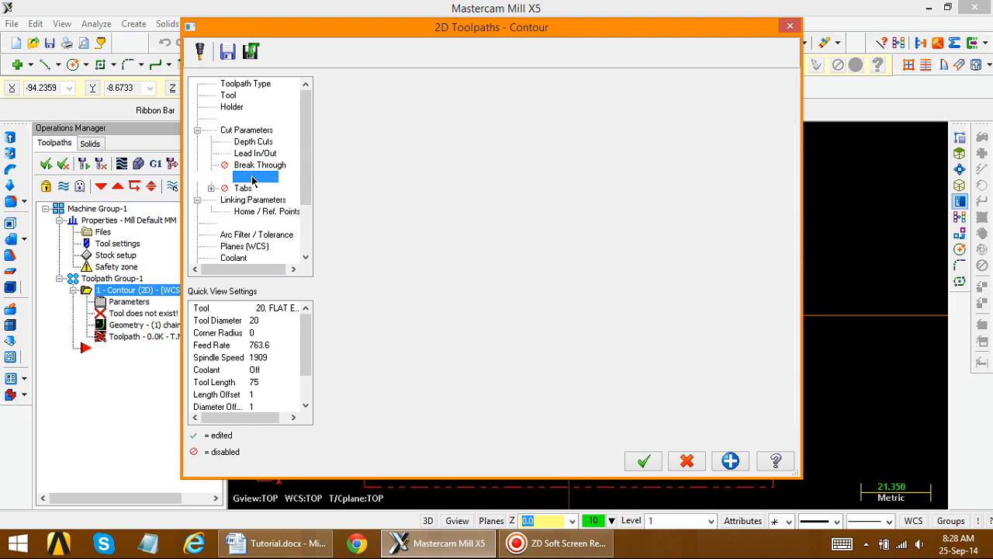
pyautogui.click(355, 104)
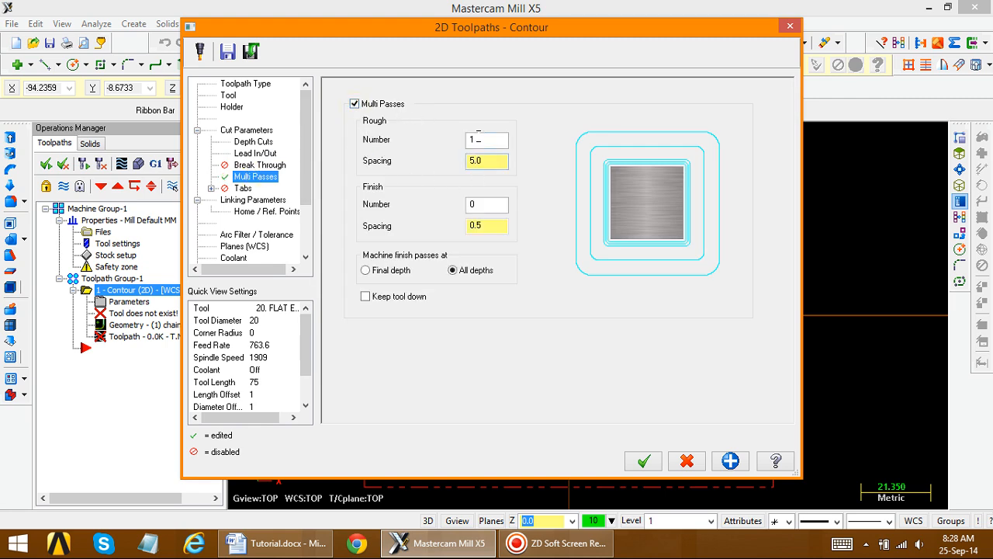
pyautogui.doubleClick(481, 204)
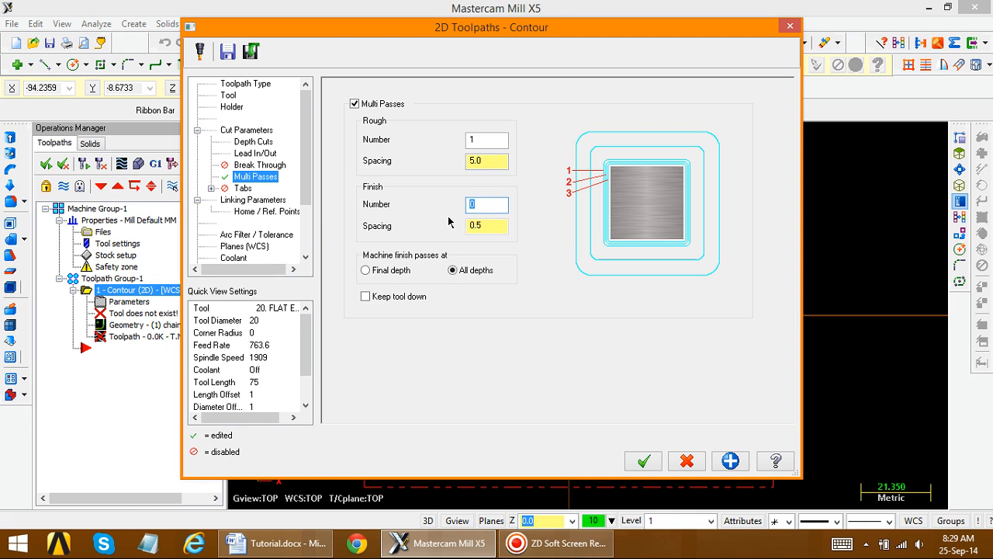
pyautogui.click(726, 463)
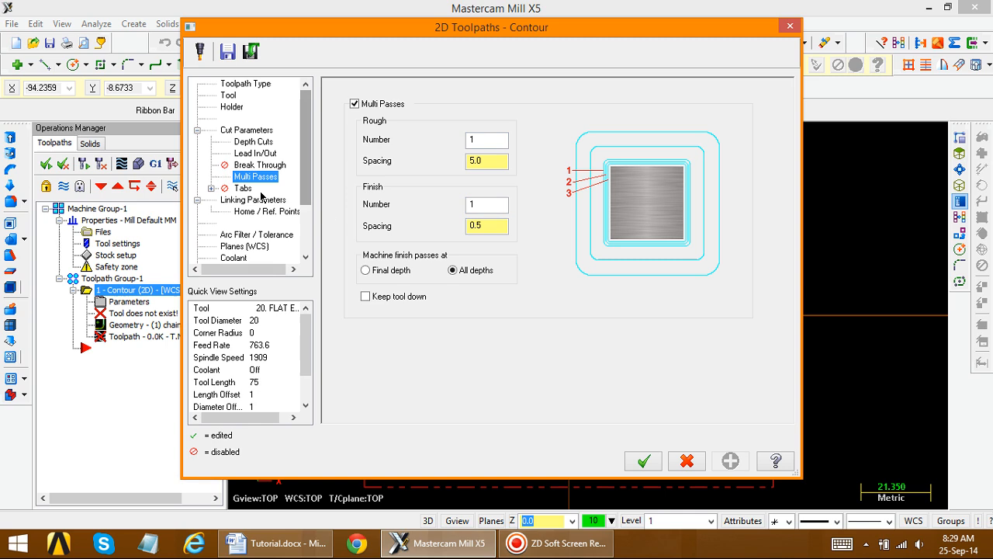
# - Enable a 50 mm clearance in the contour's linking parameters and set the retract, feed plane and depth to Absolute
pyautogui.click(246, 200)
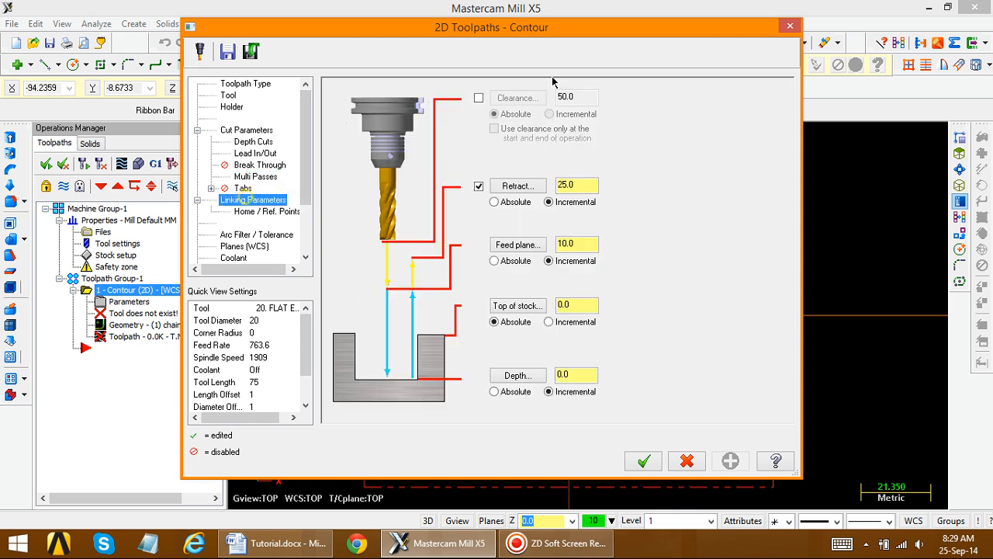
pyautogui.click(478, 97)
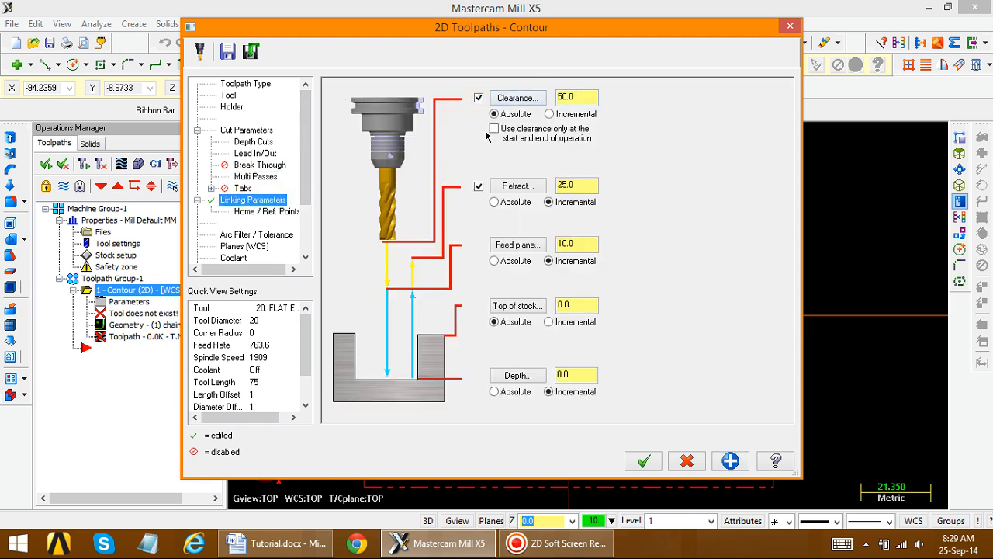
pyautogui.click(494, 202)
pyautogui.click(495, 261)
pyautogui.click(495, 391)
# - Check the part thickness in the Word drawing, then set the contour's depth to -35 mm and apply the linking parameters
pyautogui.click(275, 543)
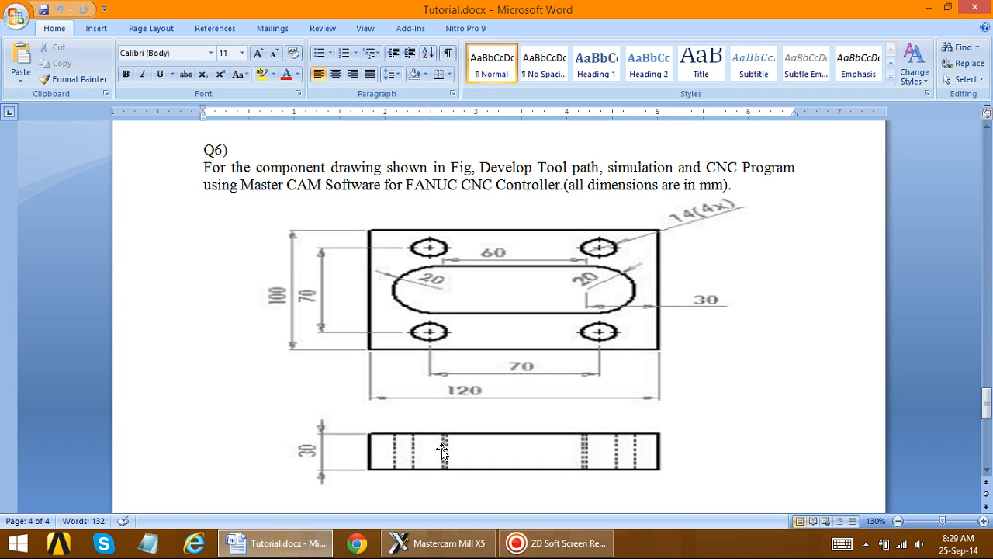
pyautogui.click(278, 549)
pyautogui.doubleClick(563, 375)
pyautogui.write('-')
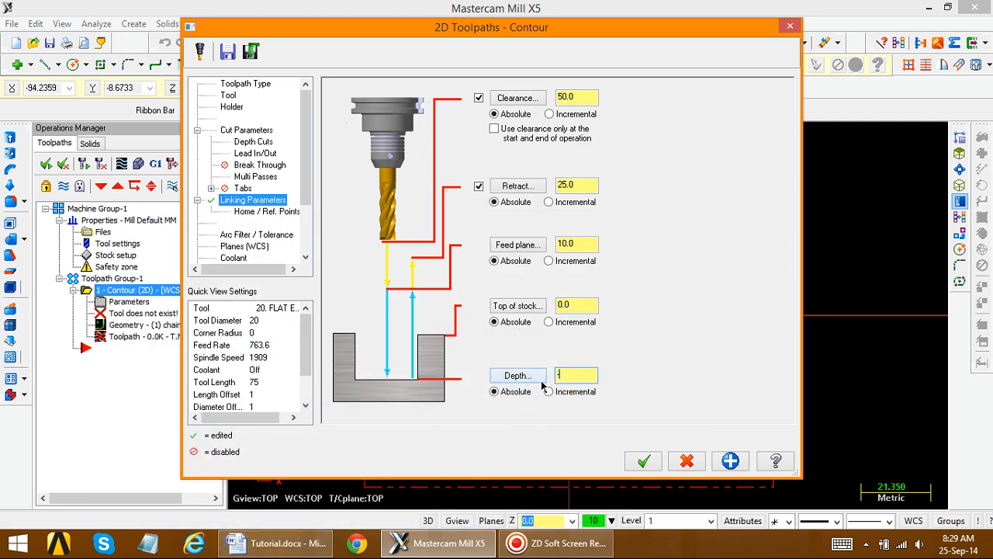
pyautogui.write('35')
pyautogui.click(730, 460)
# - Turn on flood coolant for the contour and accept the toolpath
pyautogui.moveTo(306, 179); pyautogui.dragTo(306, 206)
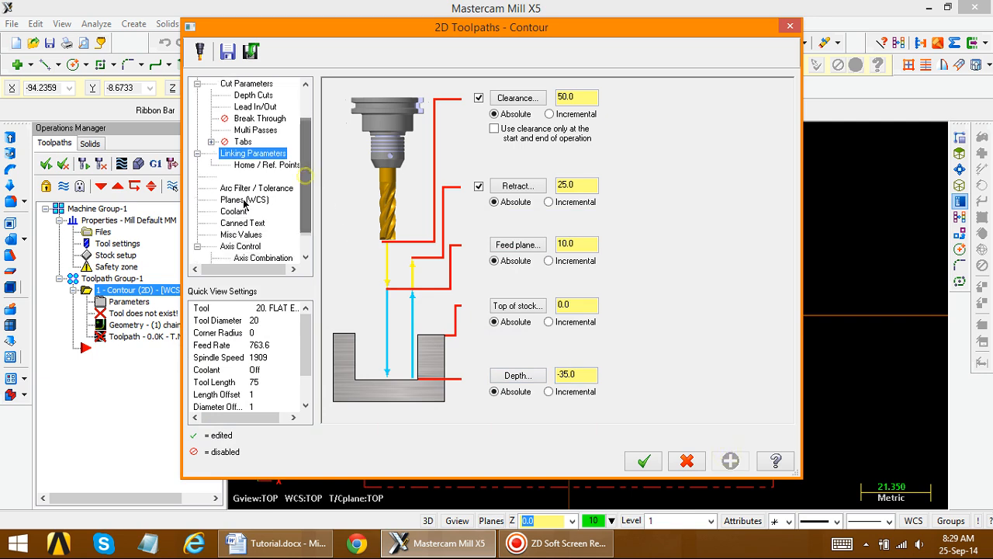
pyautogui.click(231, 210)
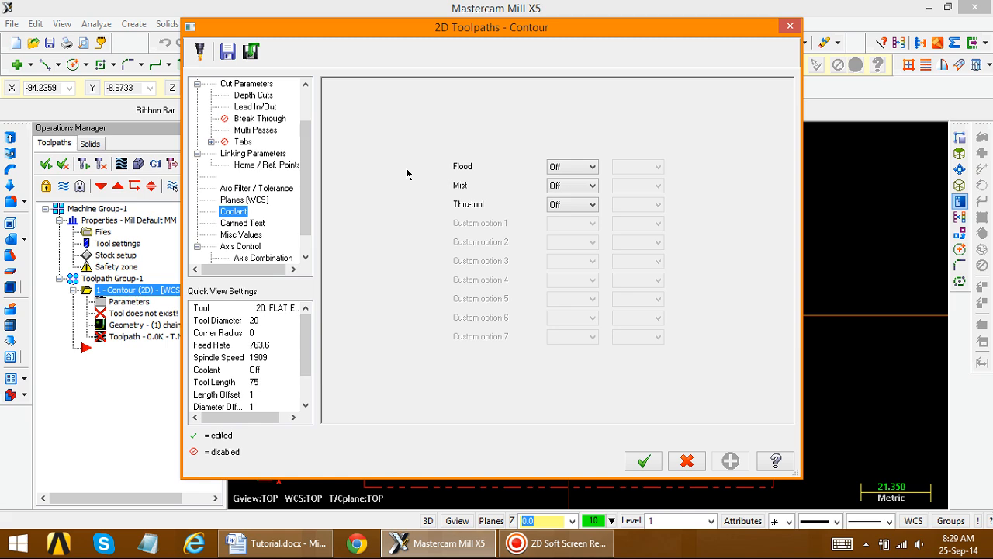
pyautogui.click(576, 172)
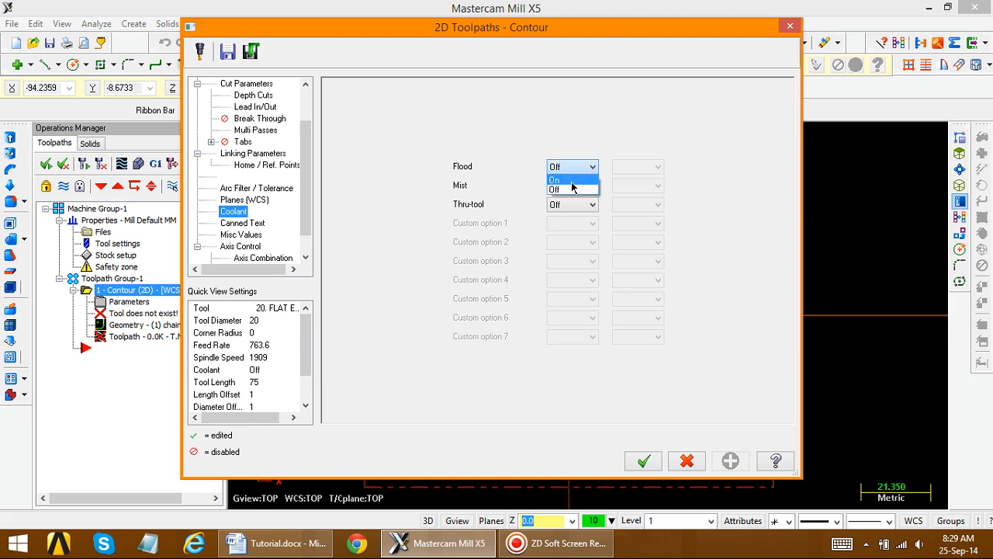
pyautogui.click(547, 116)
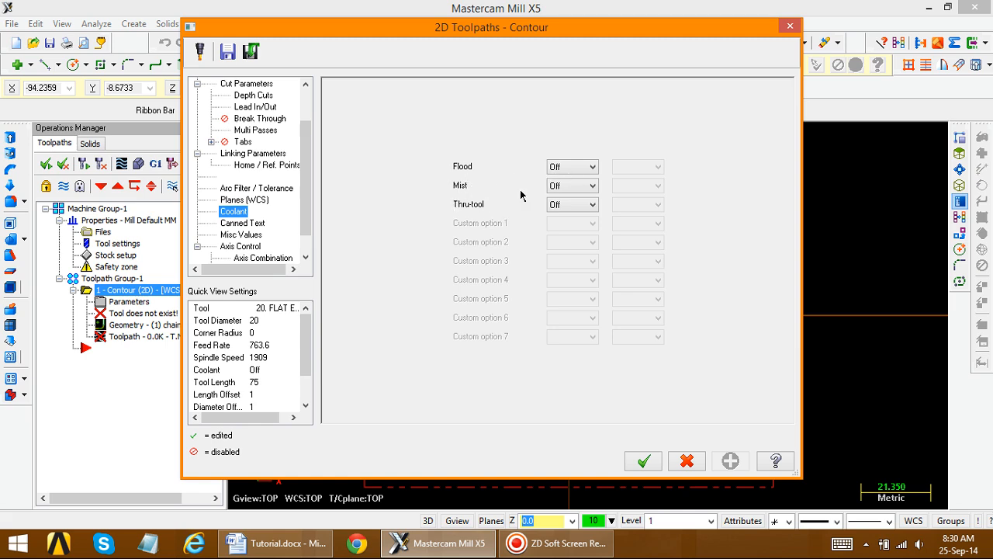
pyautogui.click(560, 166)
pyautogui.click(560, 179)
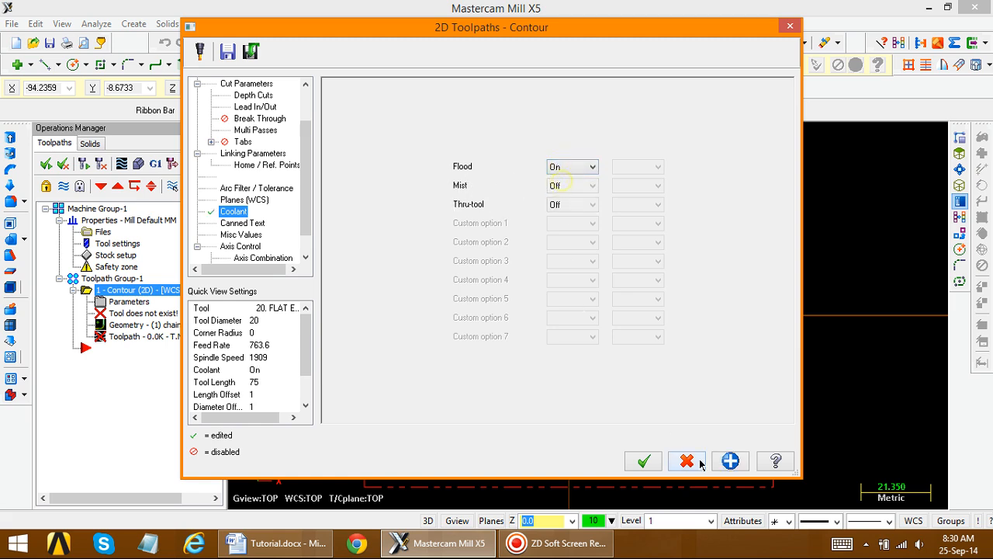
pyautogui.click(730, 461)
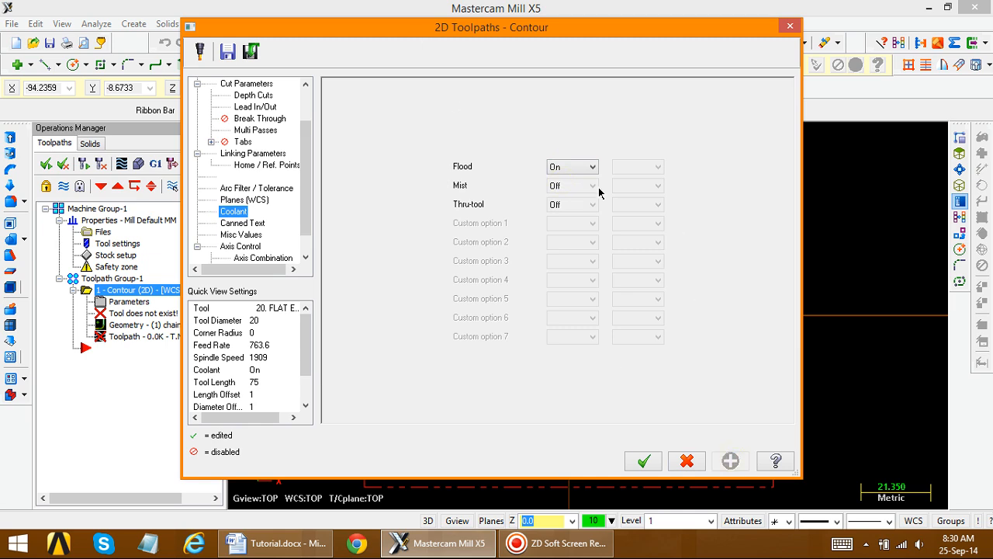
pyautogui.click(643, 462)
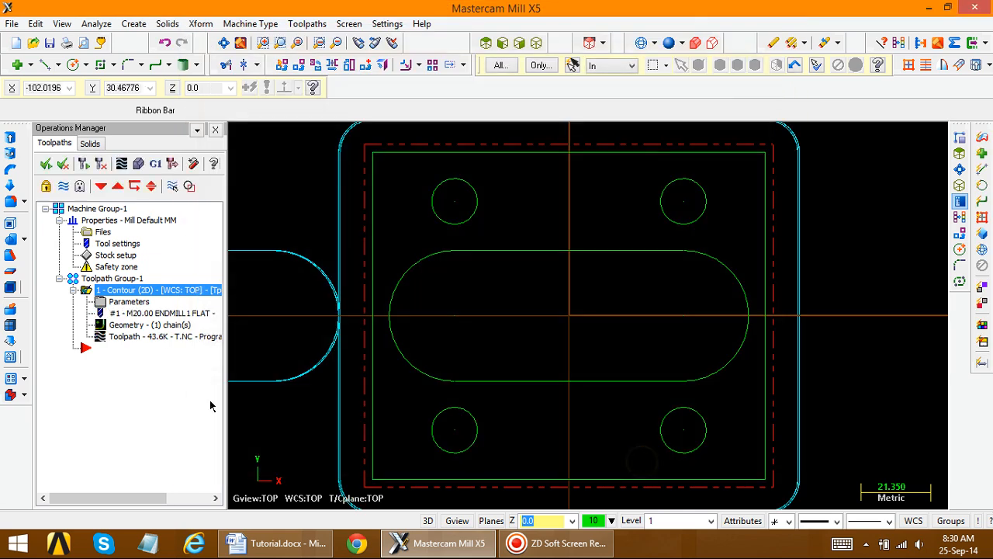
# - Simulate the contour operation with Verify in isometric view at reduced speed with Stop on collision enabled, inspect the machined stock and close the verification
pyautogui.scroll(-1, 467, 323)
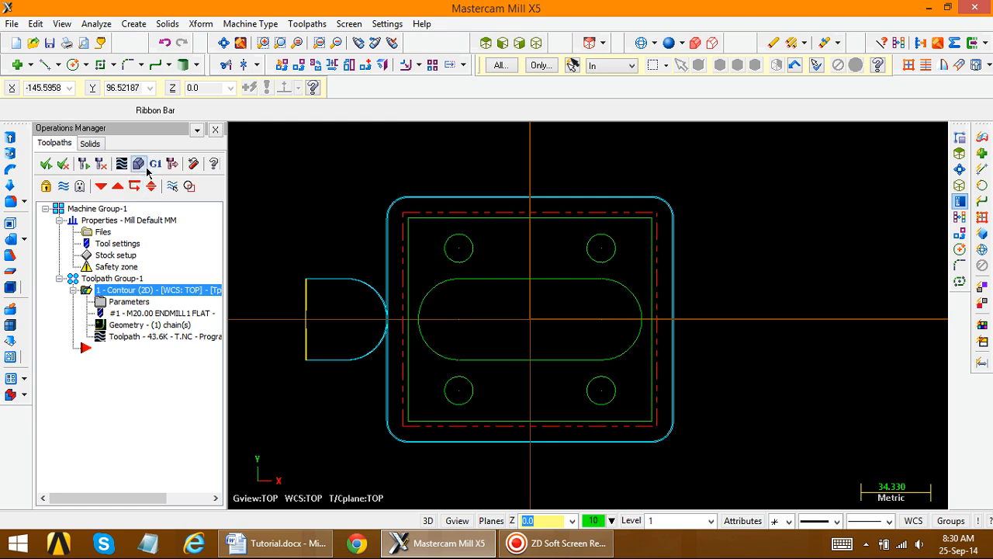
pyautogui.click(152, 165)
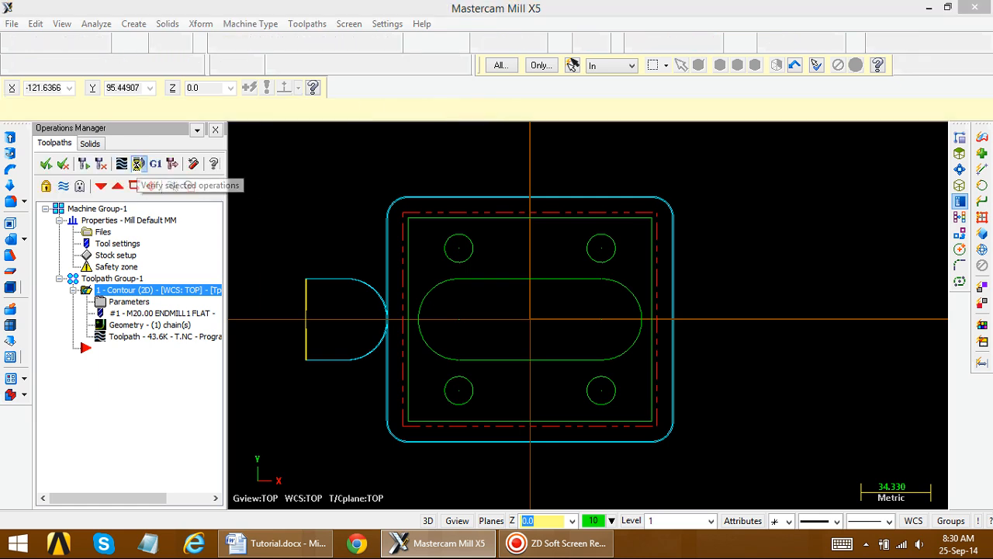
pyautogui.click(536, 44)
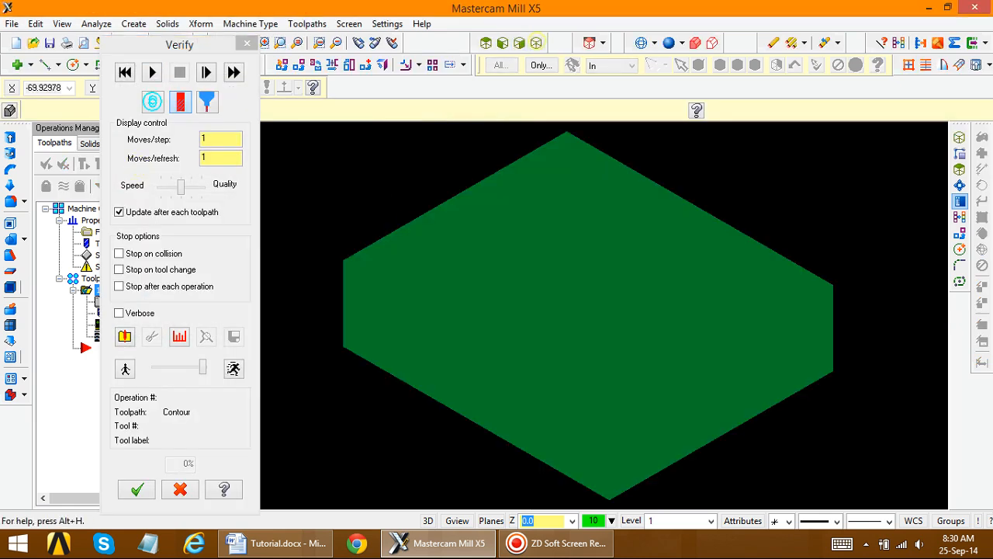
pyautogui.click(120, 254)
pyautogui.click(191, 367)
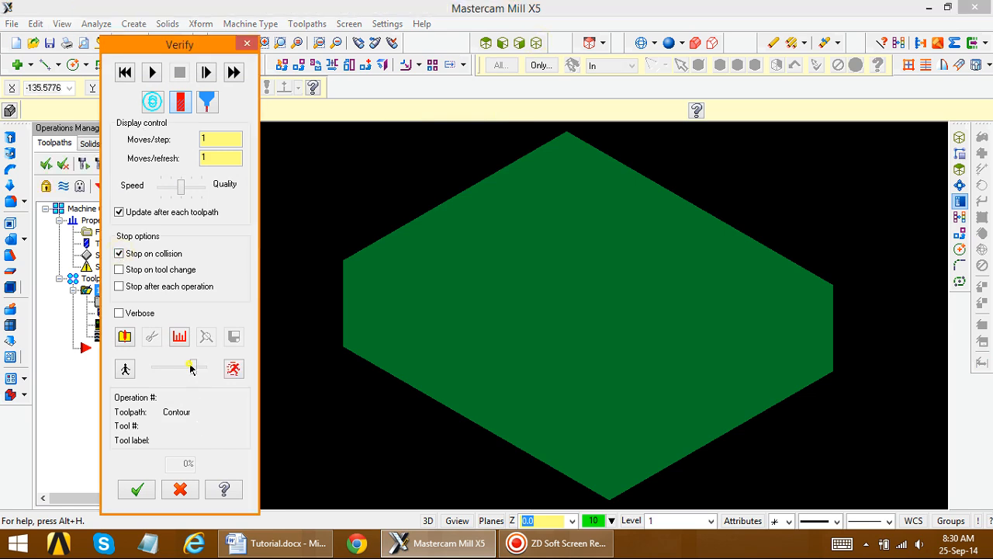
pyautogui.click(151, 77)
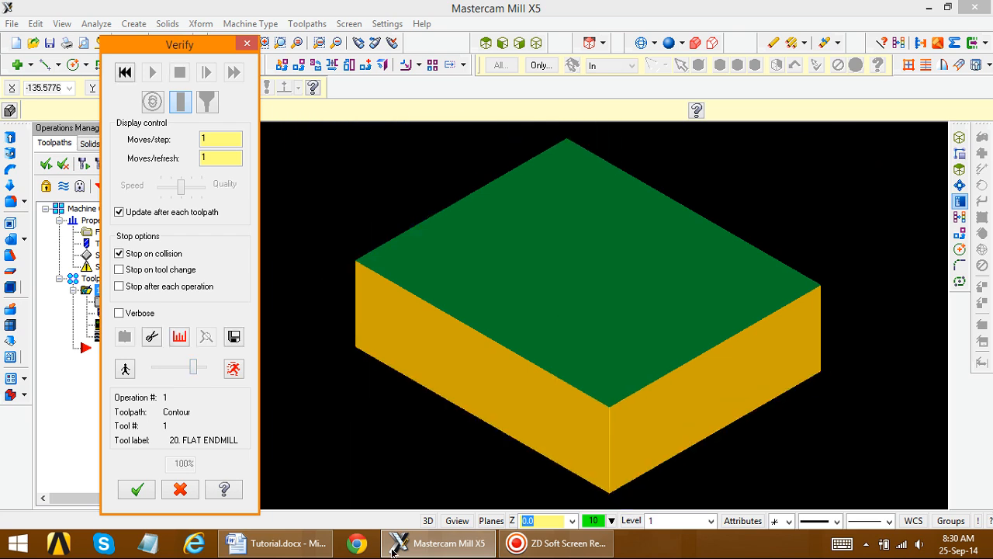
pyautogui.rightClick(436, 180)
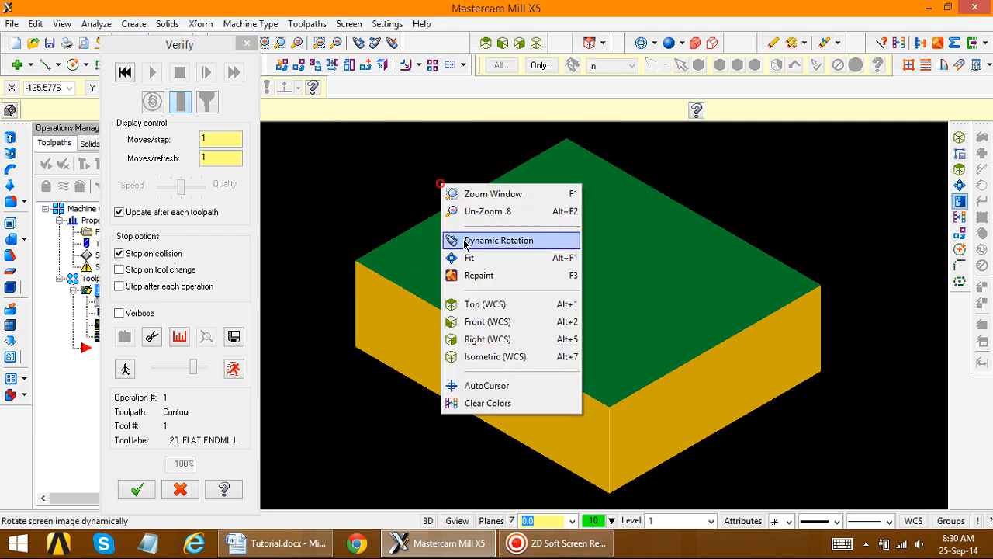
pyautogui.click(470, 254)
pyautogui.scroll(-2, 464, 248)
pyautogui.scroll(5, 461, 252)
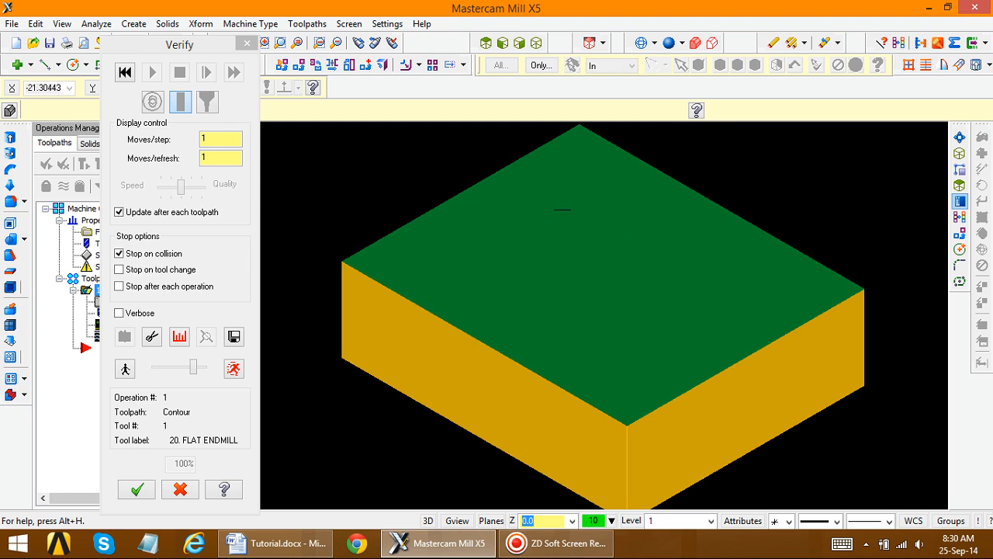
pyautogui.click(147, 490)
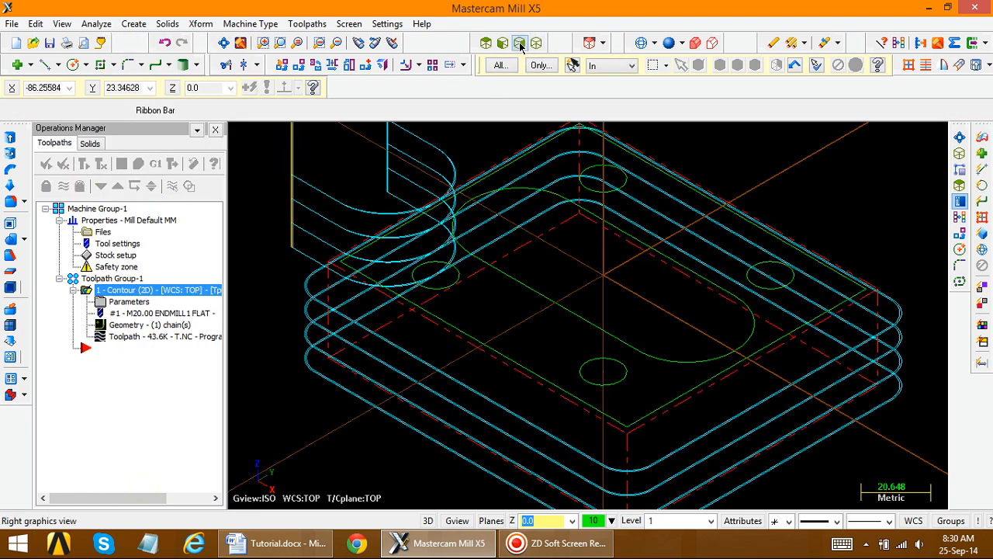
# - Hide the toolpath display in the top view and create a facing toolpath with the plate's outer rectangle chained as its geometry
pyautogui.click(486, 44)
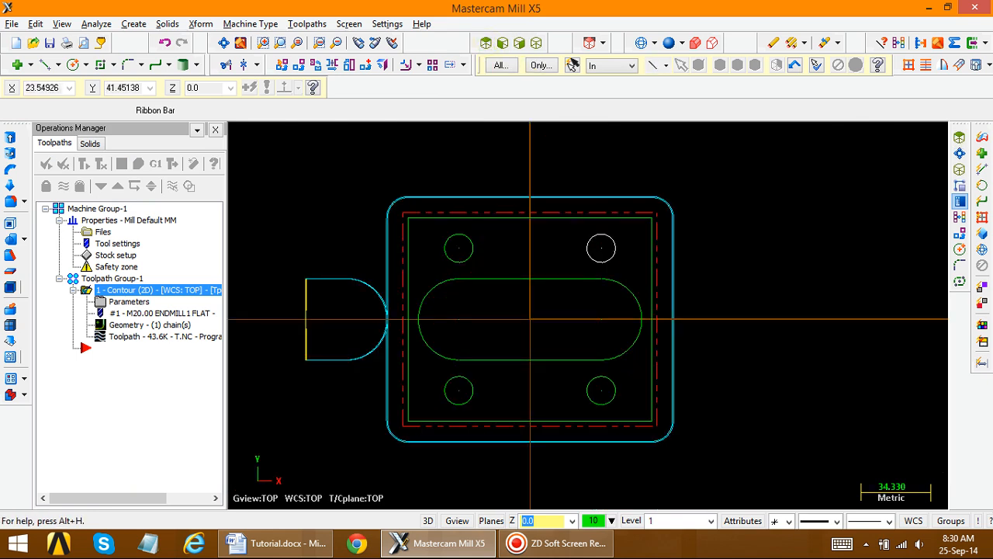
pyautogui.hotkey('alt', 't')
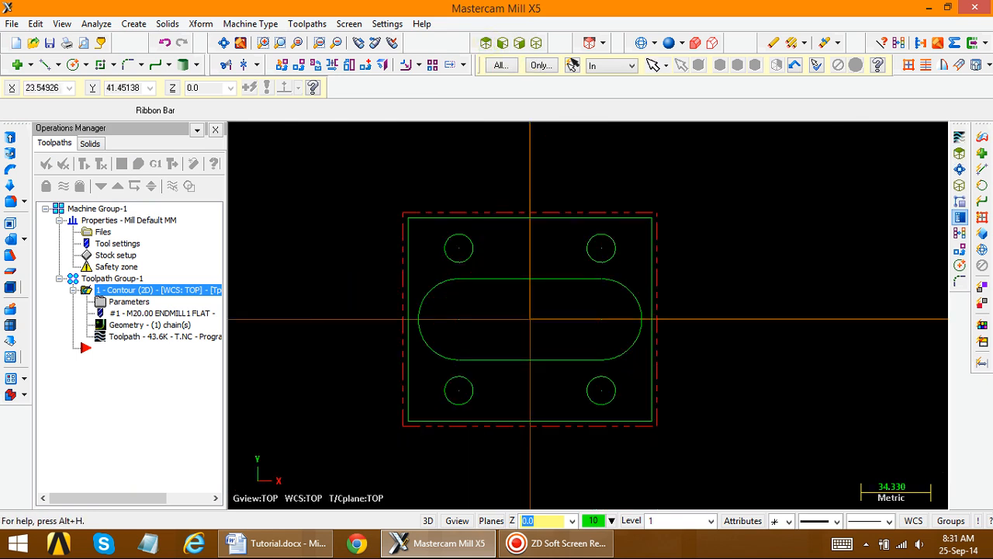
pyautogui.click(299, 24)
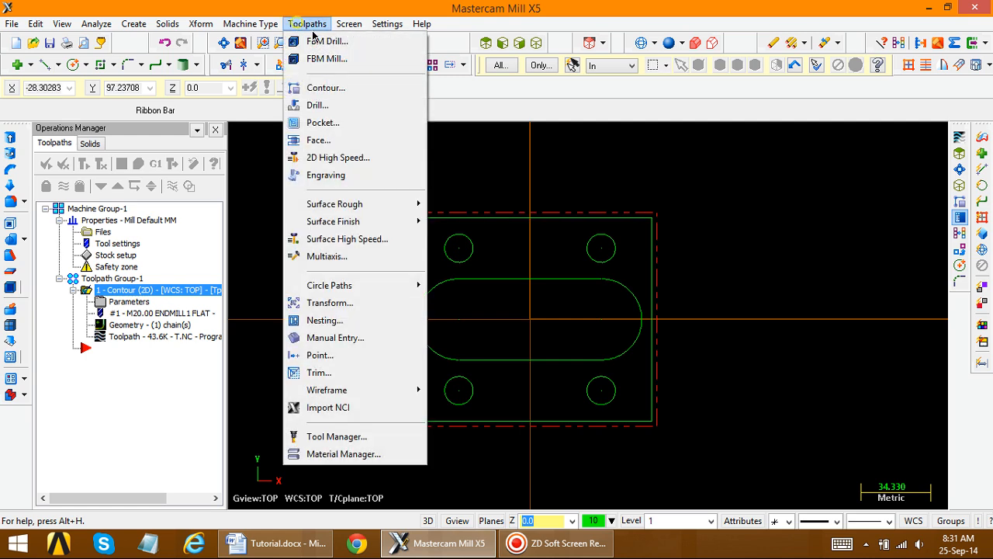
pyautogui.click(327, 140)
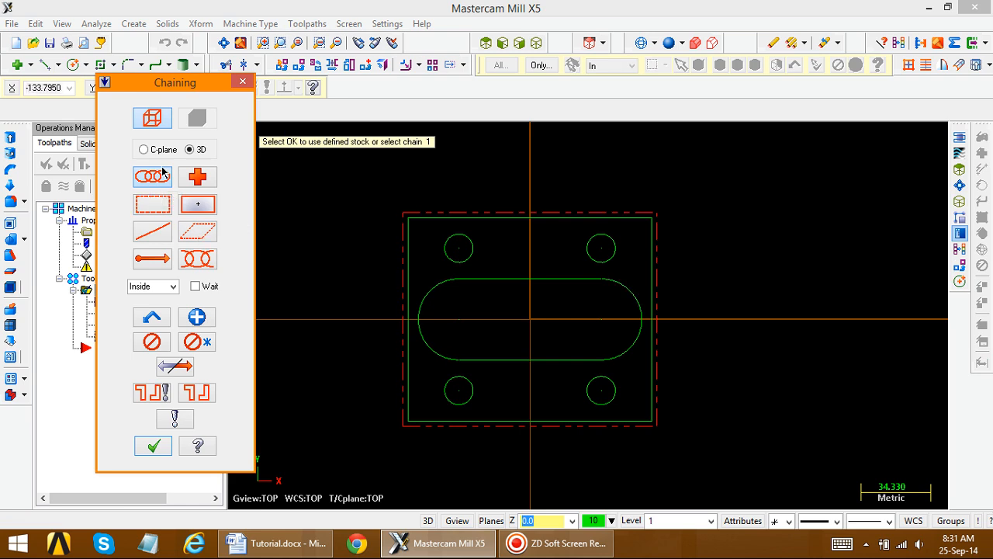
pyautogui.click(408, 232)
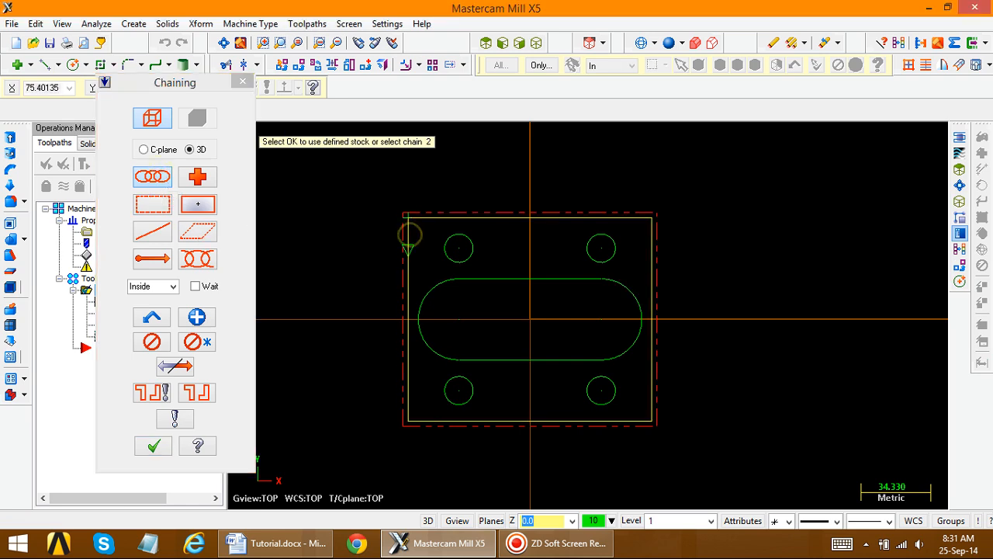
pyautogui.scroll(3, 529, 266)
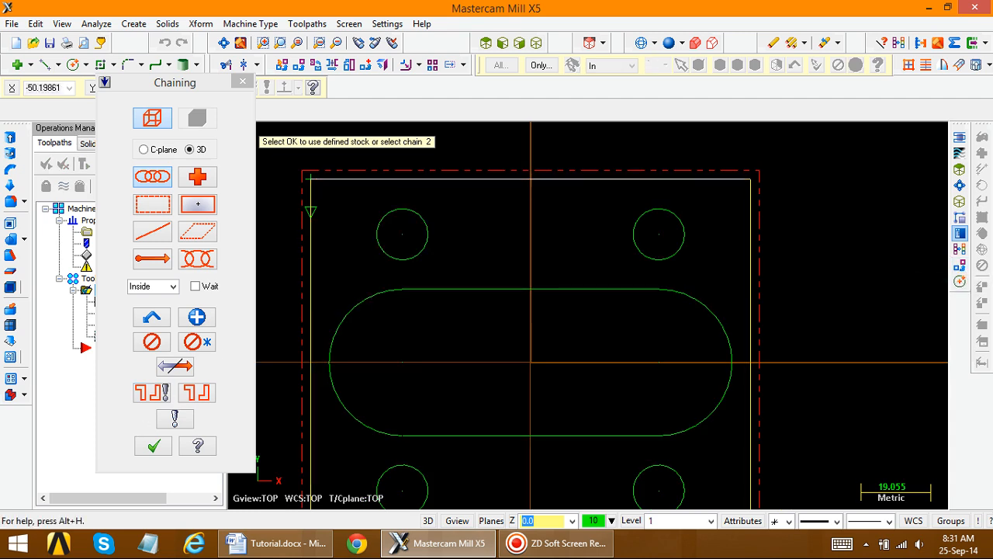
pyautogui.scroll(-3, 406, 218)
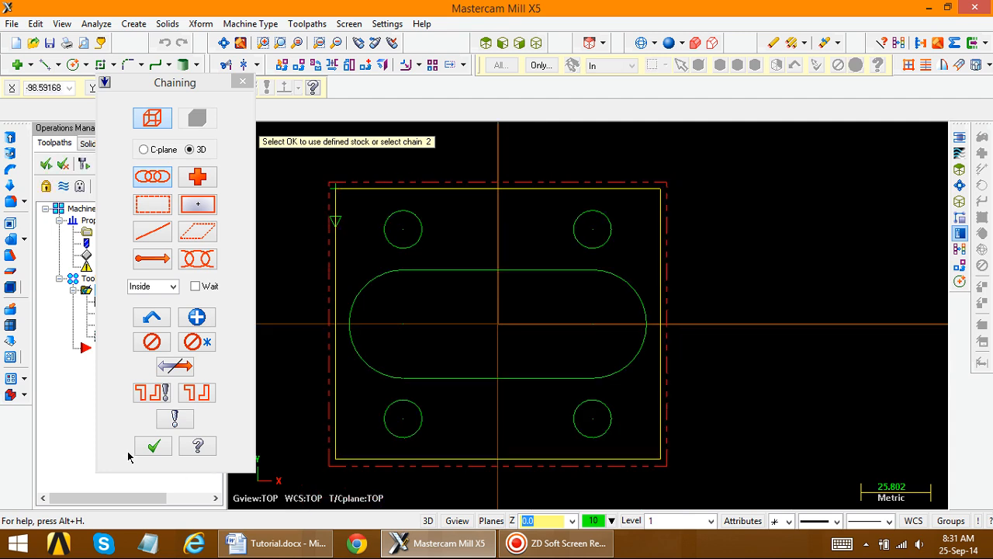
pyautogui.click(153, 447)
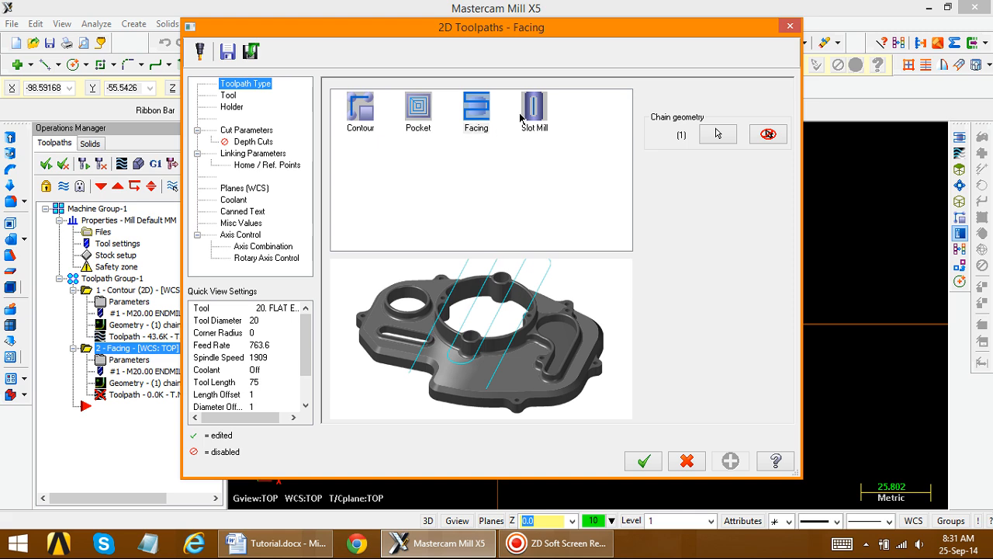
# - Filter the facing operation's tool list to face mills and check the tool library for a matching cutter
pyautogui.click(226, 96)
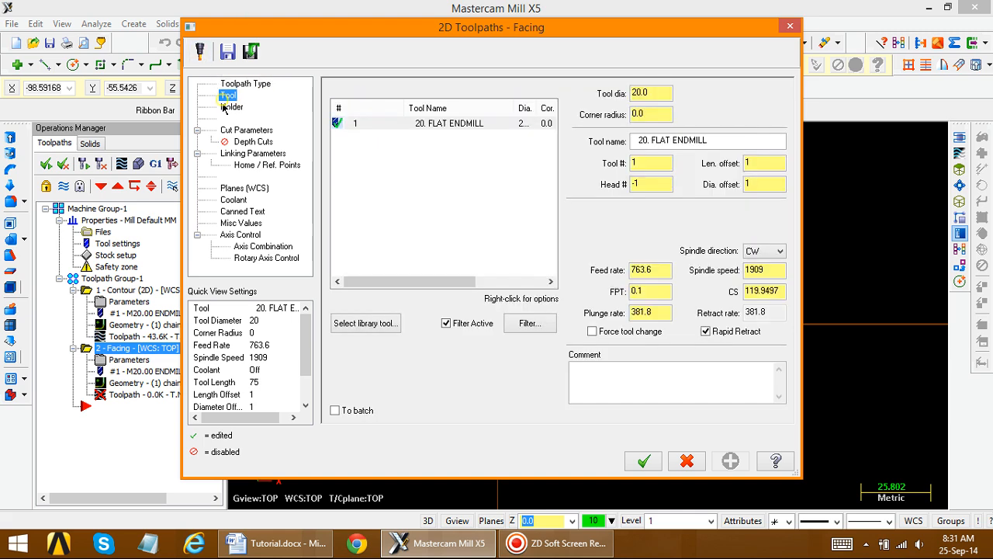
pyautogui.click(529, 325)
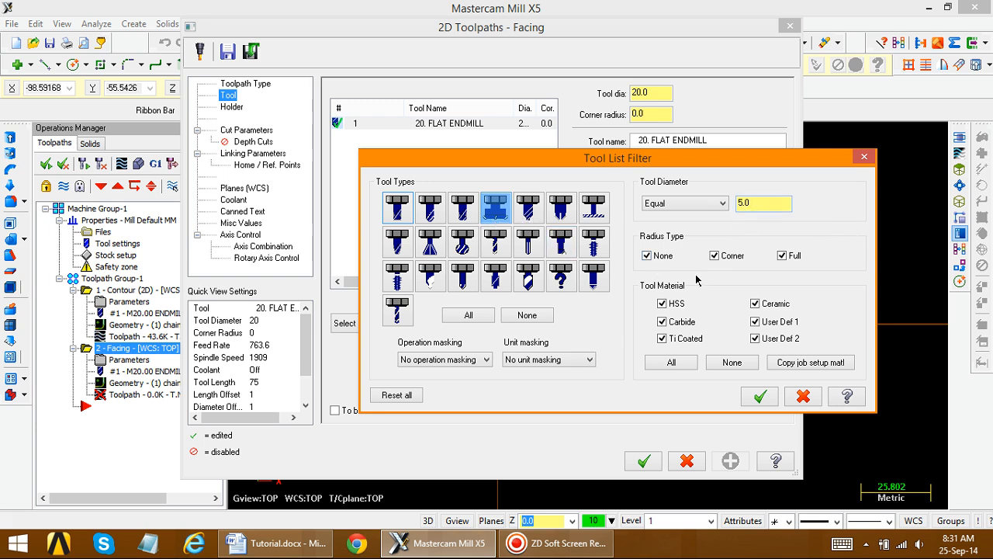
pyautogui.click(756, 397)
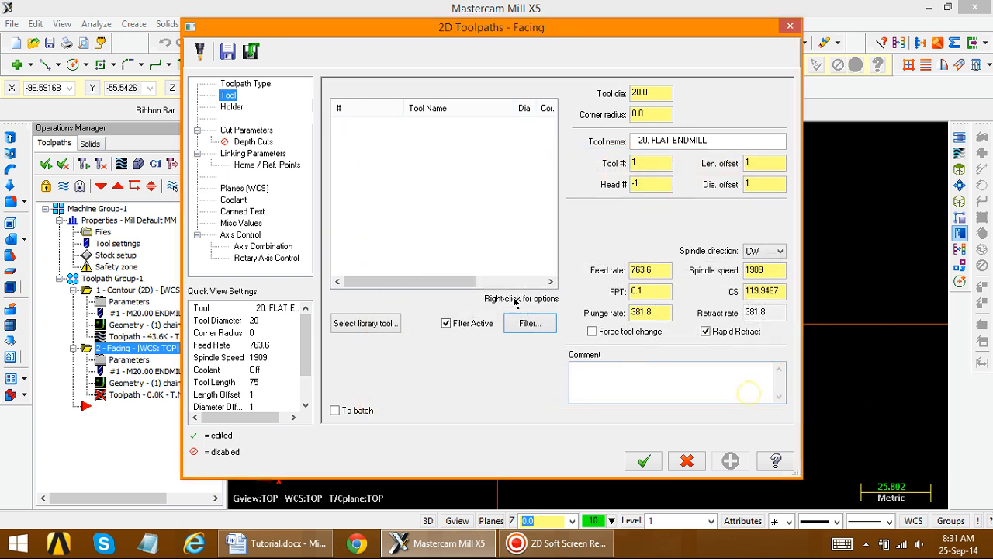
pyautogui.click(365, 324)
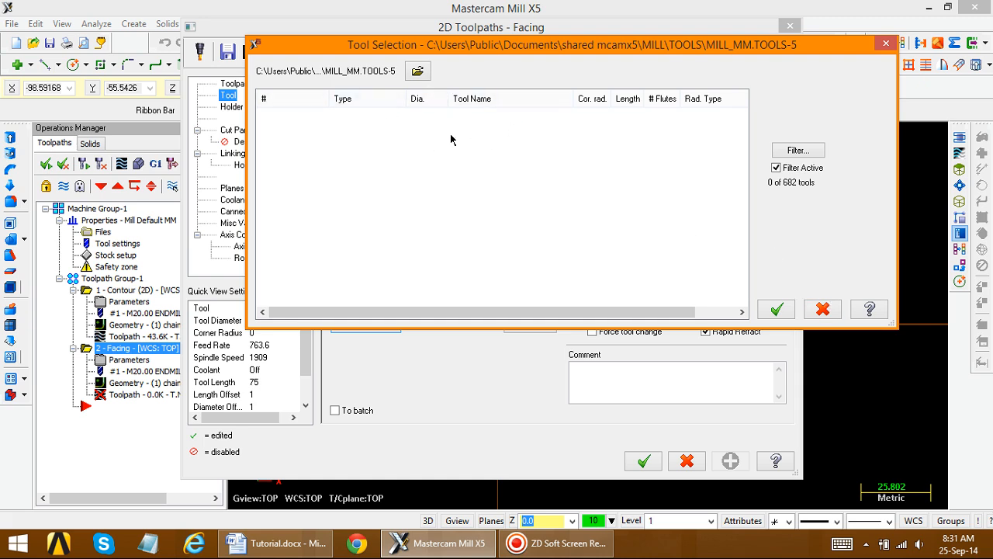
pyautogui.click(821, 310)
# - Try filtering the face mills to a diameter equal to 20 mm and check the tool library again
pyautogui.click(596, 327)
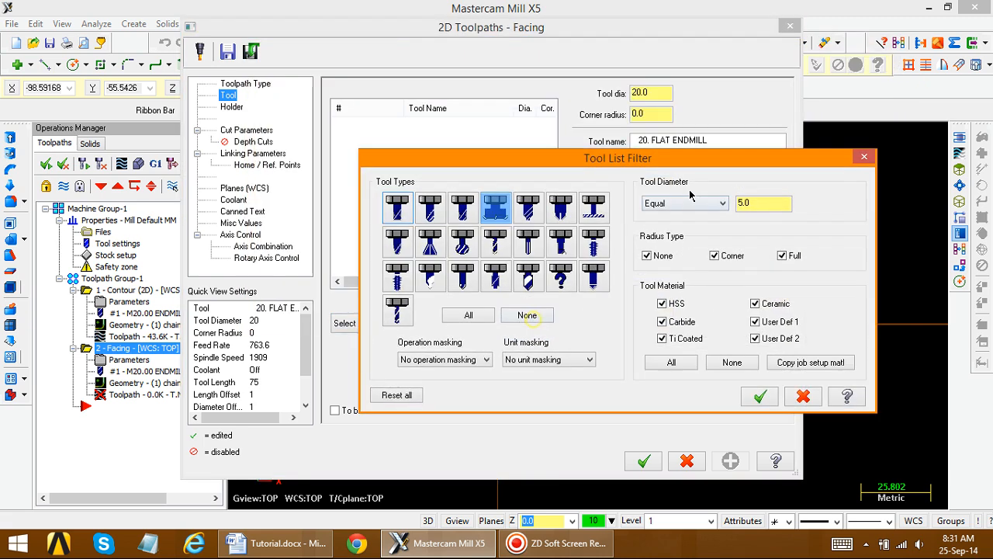
pyautogui.doubleClick(762, 202)
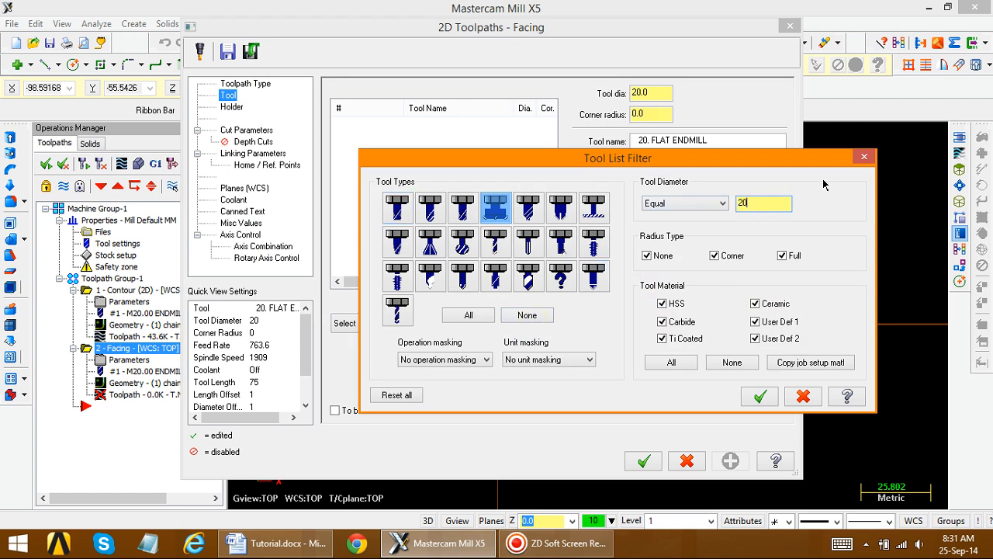
pyautogui.moveTo(747, 167); pyautogui.dragTo(655, 140)
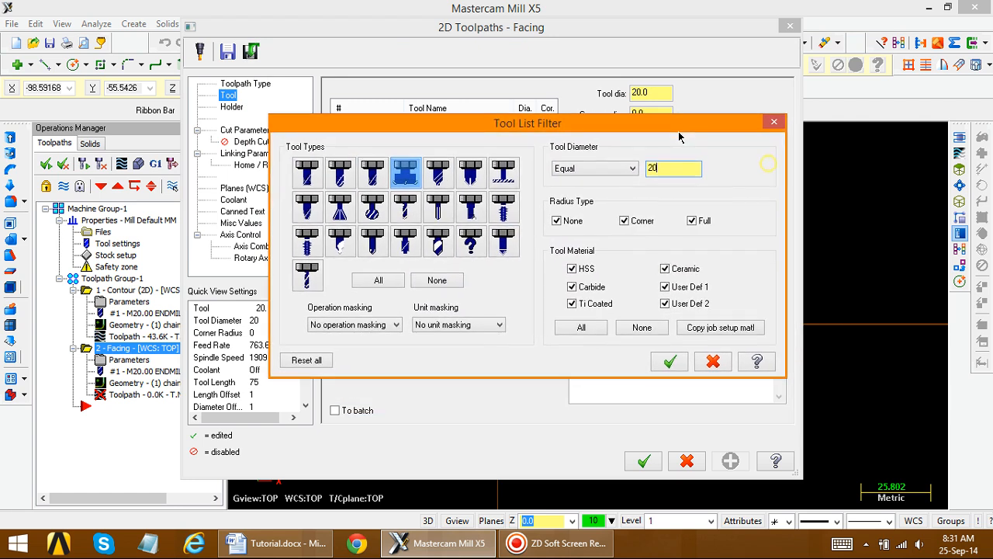
pyautogui.click(668, 369)
pyautogui.click(375, 324)
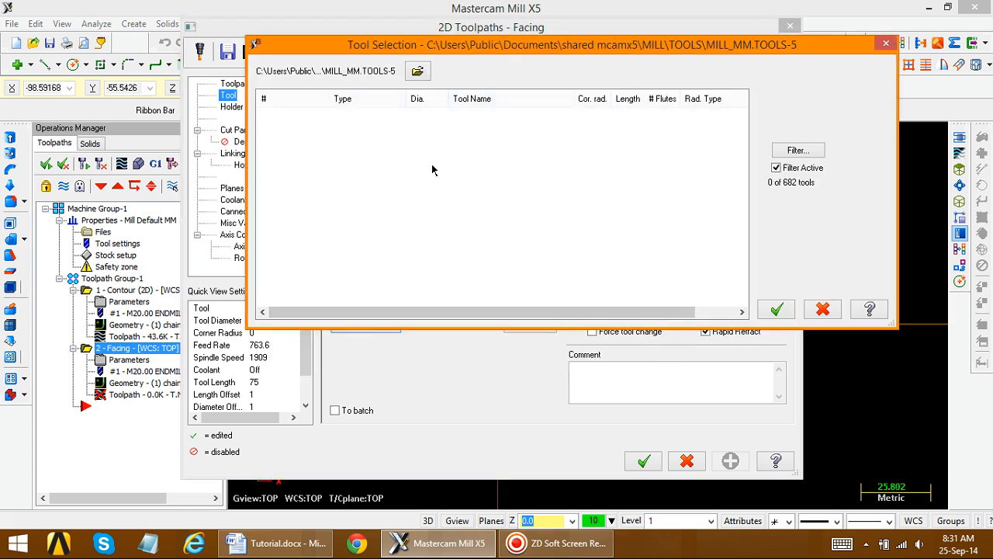
pyautogui.click(778, 309)
# - Set the face mill filter to a diameter equal to 50 mm and choose the 50 Face Mill from the library
pyautogui.click(530, 329)
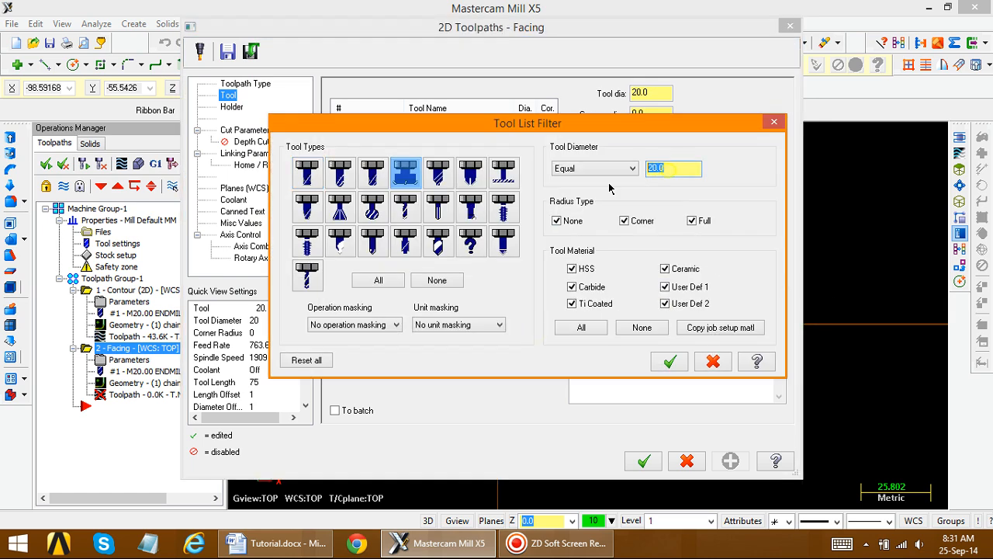
pyautogui.write('50')
pyautogui.click(669, 361)
pyautogui.click(347, 323)
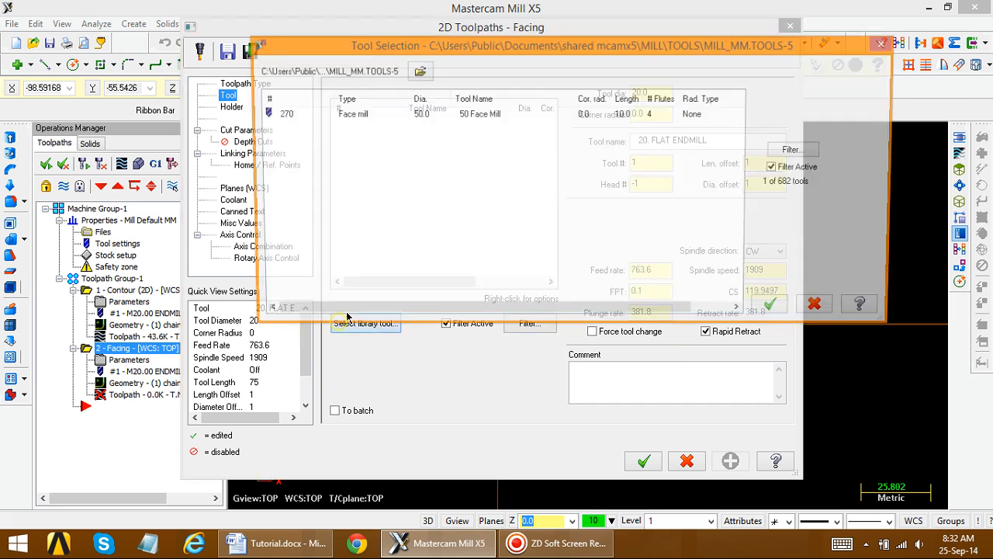
pyautogui.click(385, 115)
pyautogui.click(774, 312)
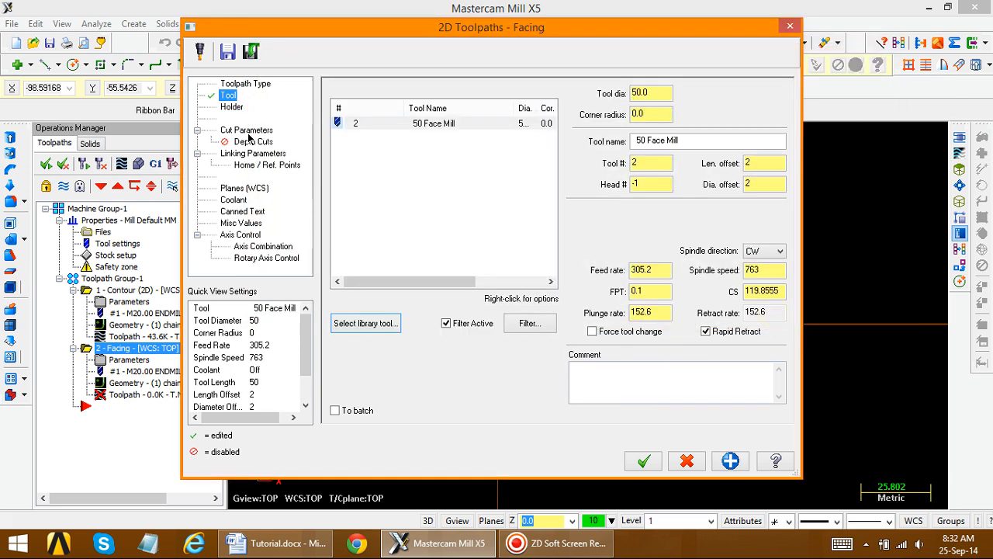
# - Set the facing style to Zigzag in the cut parameters and enable depth cuts
pyautogui.click(248, 131)
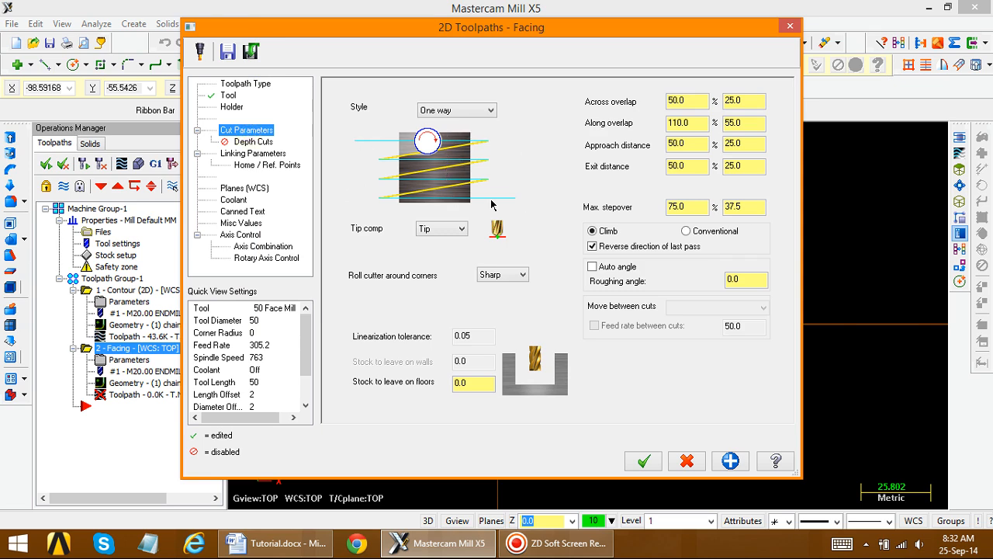
pyautogui.click(464, 112)
pyautogui.click(457, 121)
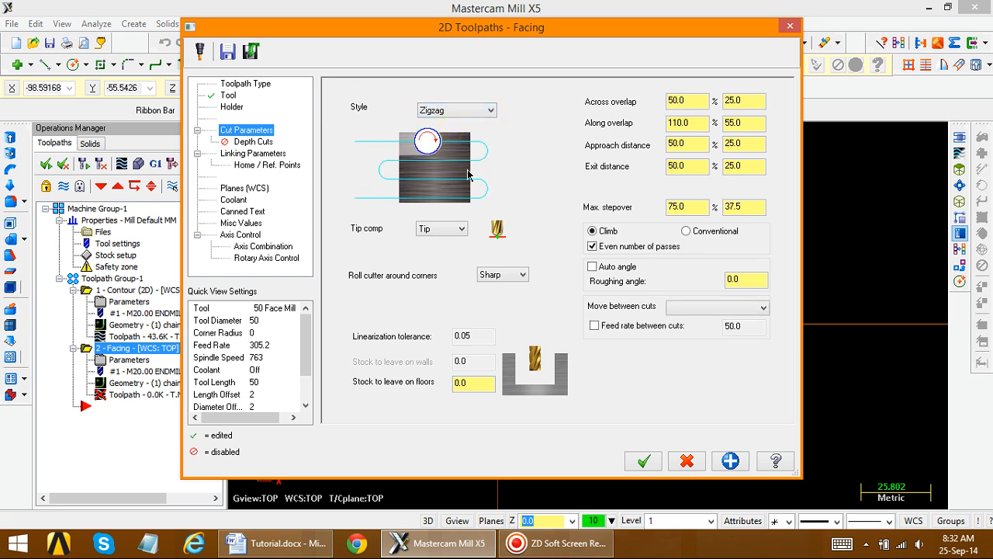
pyautogui.click(473, 113)
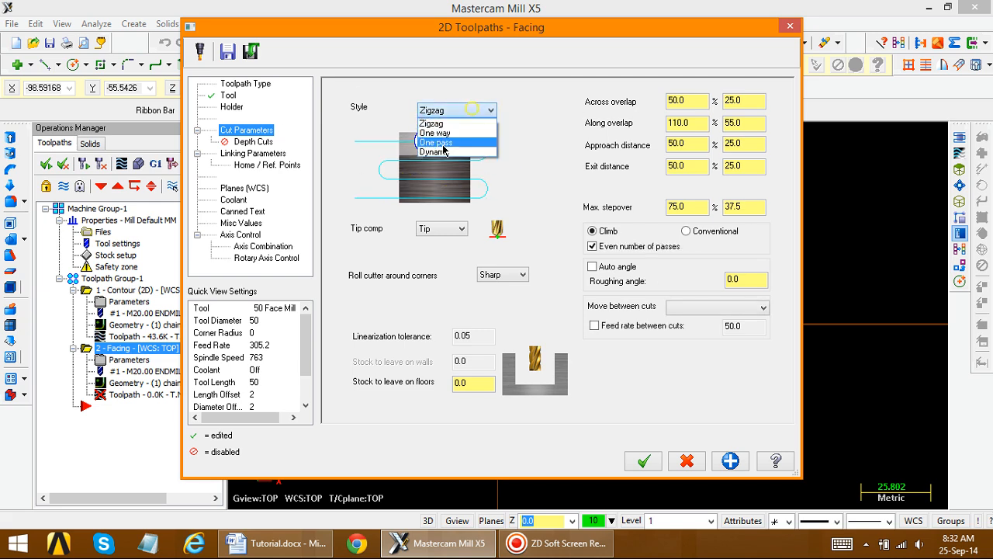
pyautogui.click(439, 122)
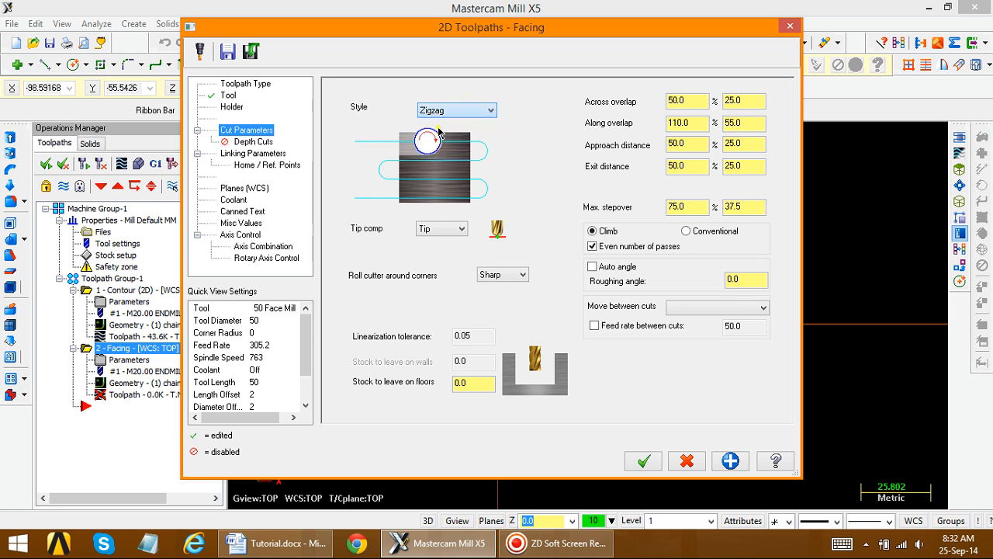
pyautogui.click(253, 144)
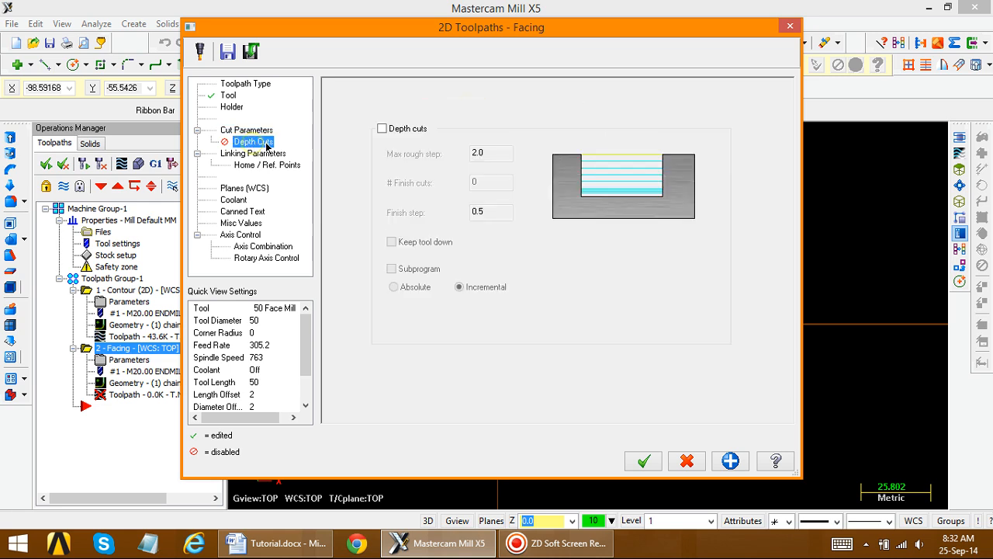
pyautogui.click(382, 130)
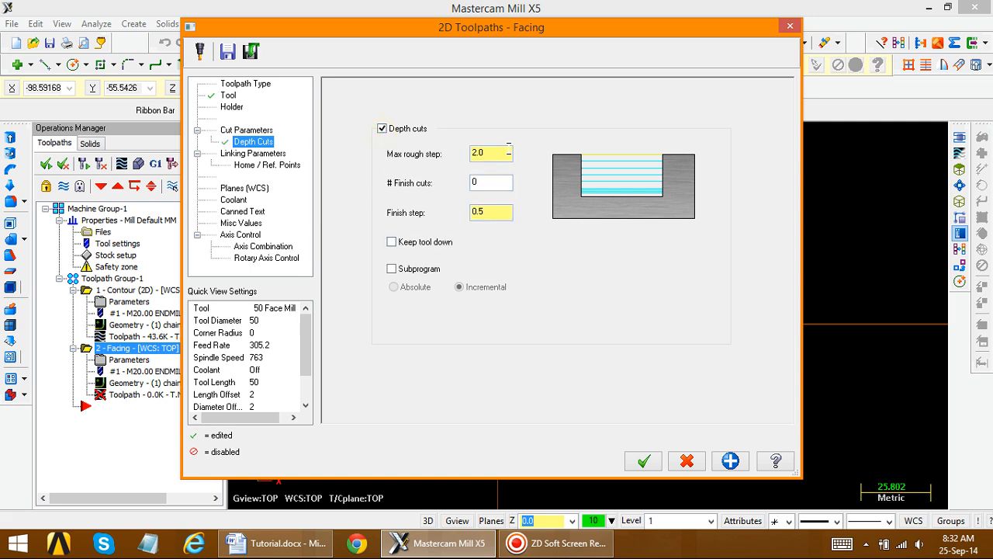
# - Enable clearance, make the retract, feed plane and depth absolute, set the facing depth to -5 mm and apply the linking parameters
pyautogui.click(264, 154)
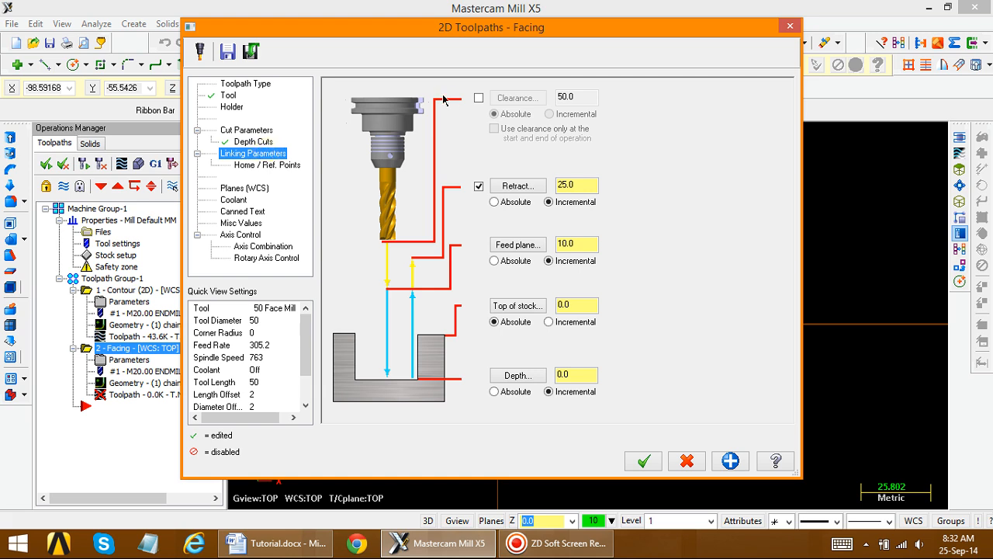
pyautogui.click(478, 99)
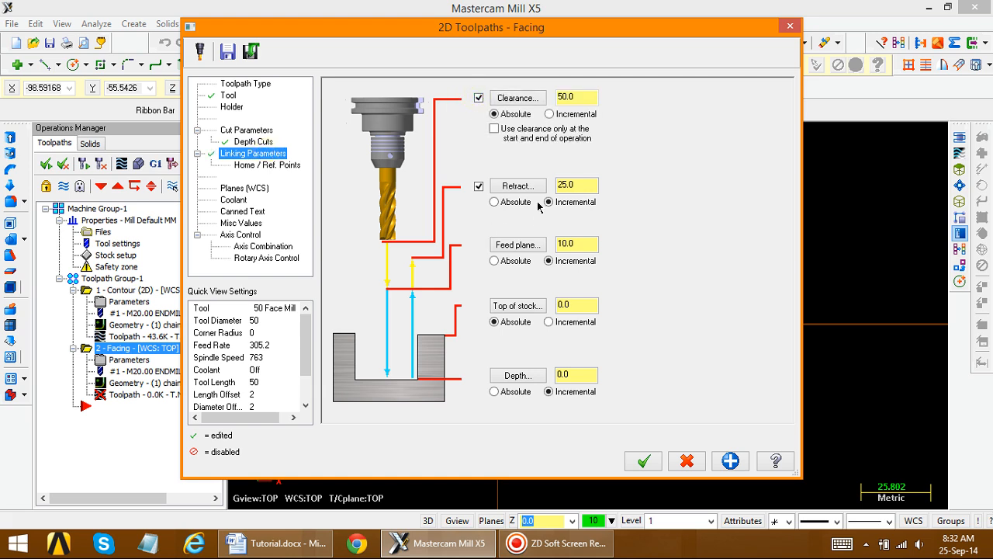
pyautogui.click(495, 202)
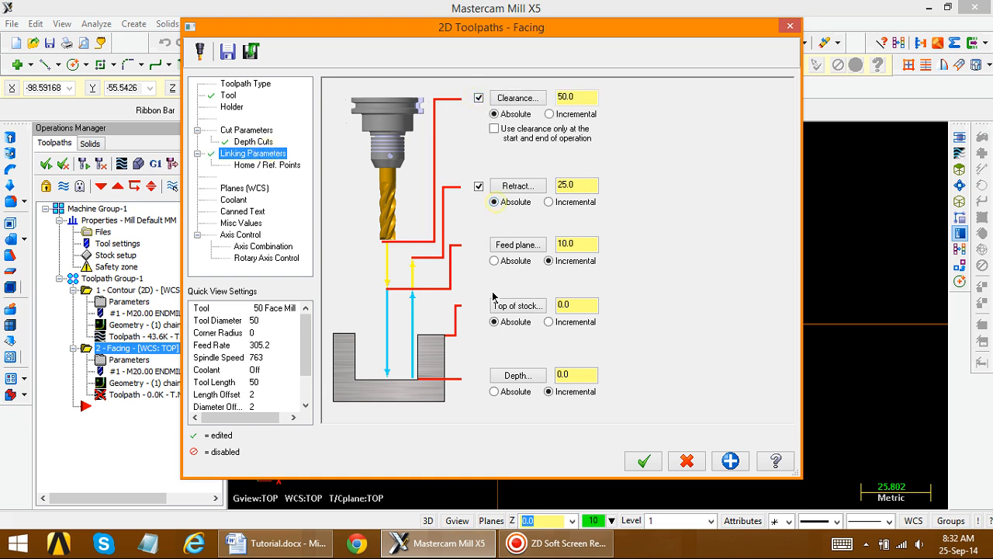
pyautogui.click(495, 262)
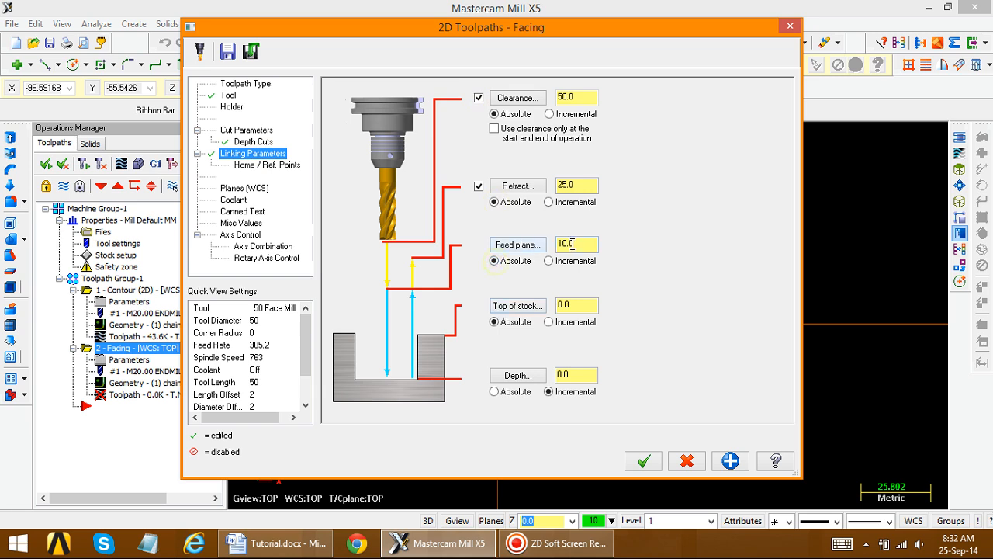
pyautogui.click(495, 393)
pyautogui.press('Tab')
pyautogui.write('-')
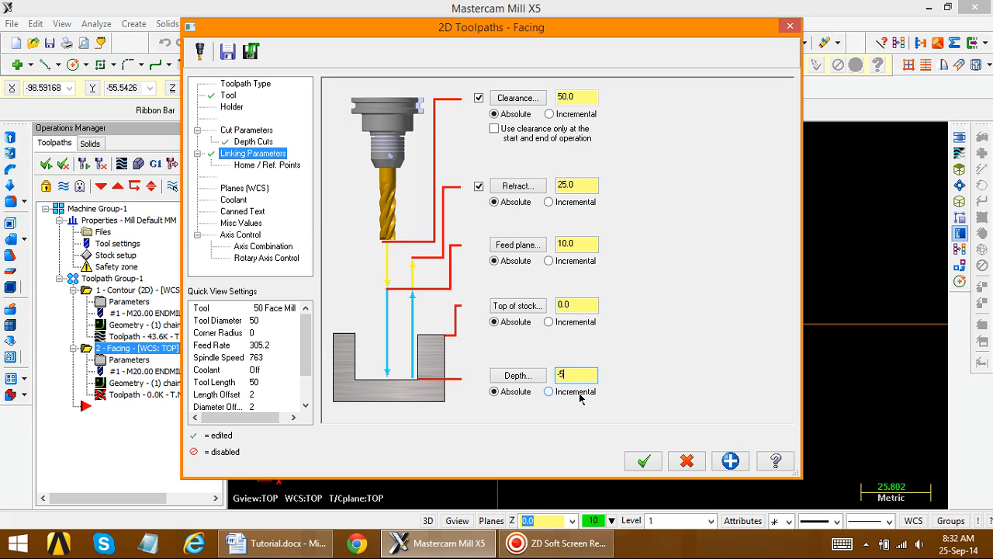
pyautogui.click(727, 461)
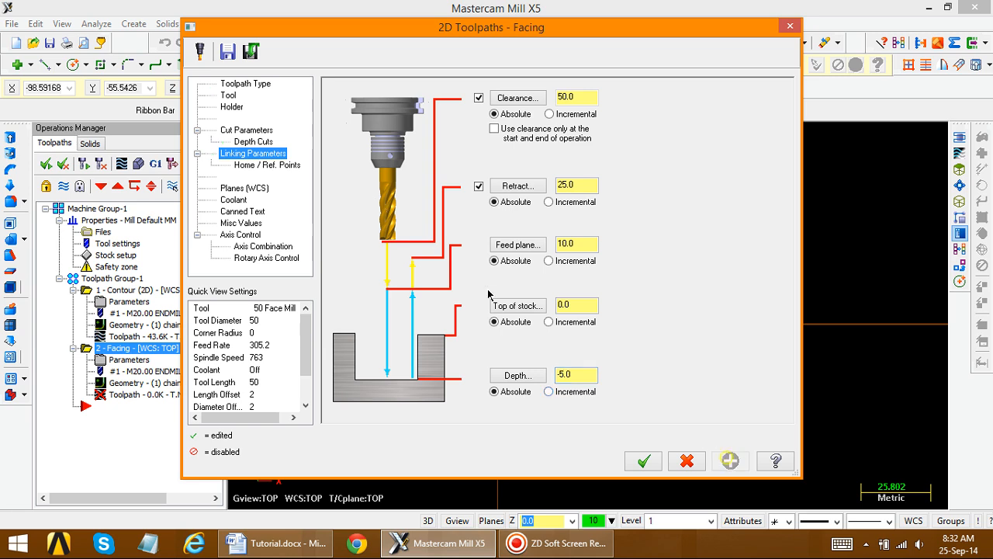
# - Turn on flood coolant for the facing operation and accept the toolpath
pyautogui.click(232, 200)
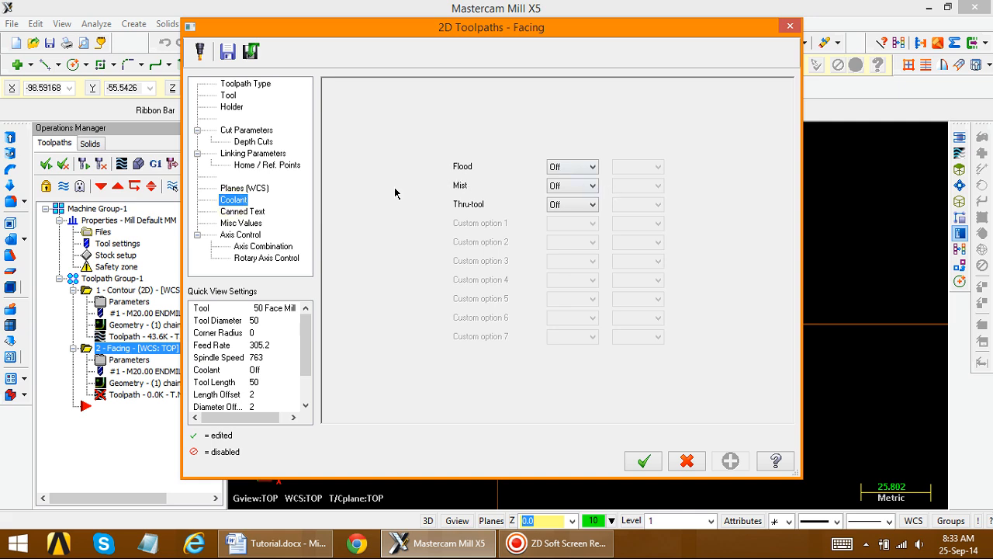
pyautogui.click(572, 166)
pyautogui.click(570, 187)
pyautogui.click(730, 461)
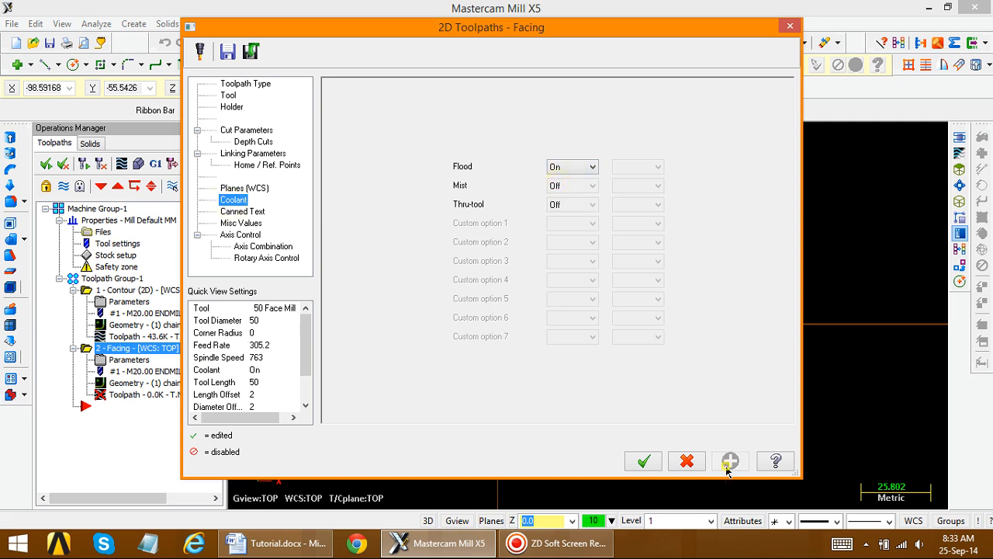
pyautogui.click(641, 461)
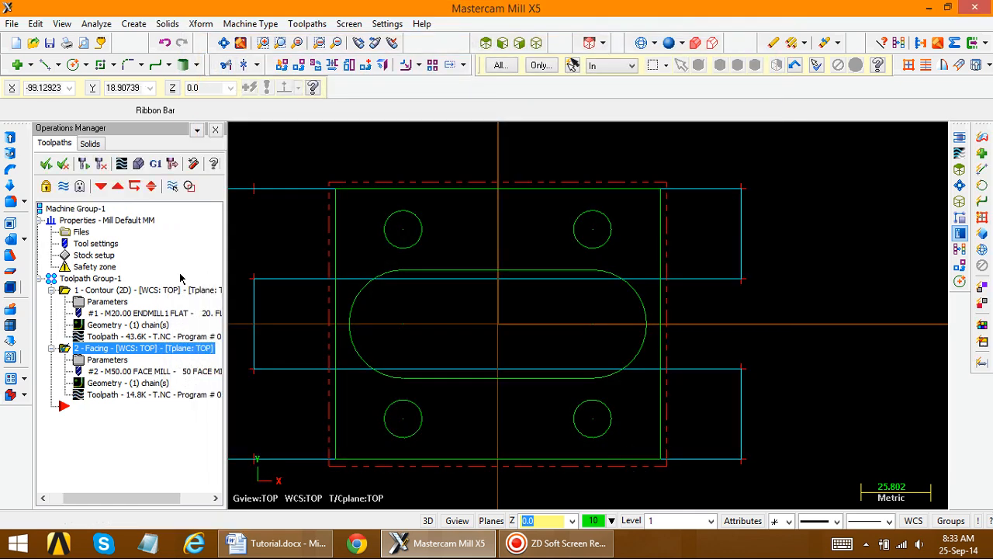
# - Simulate the facing operation with Verify in isometric view, raising the playback speed slightly
pyautogui.click(138, 163)
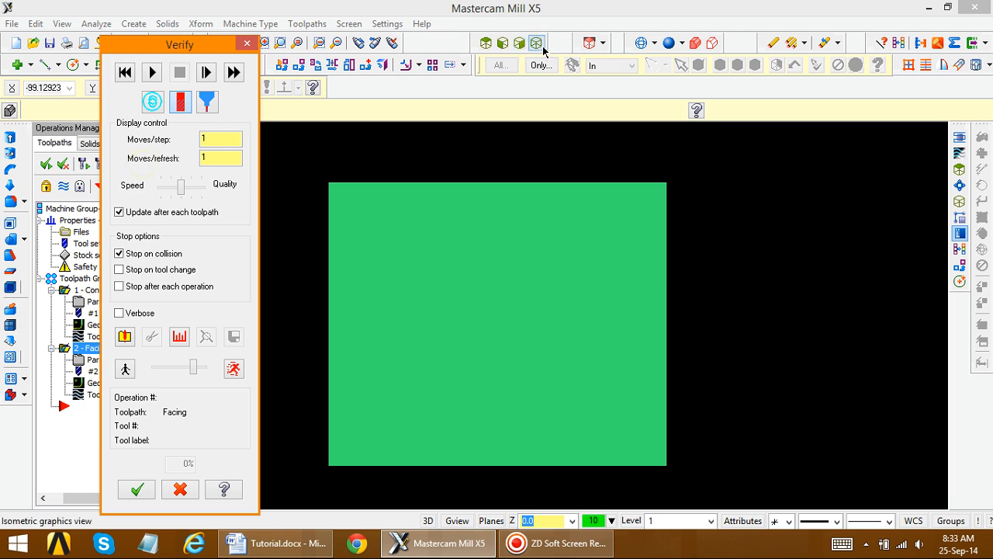
pyautogui.click(536, 43)
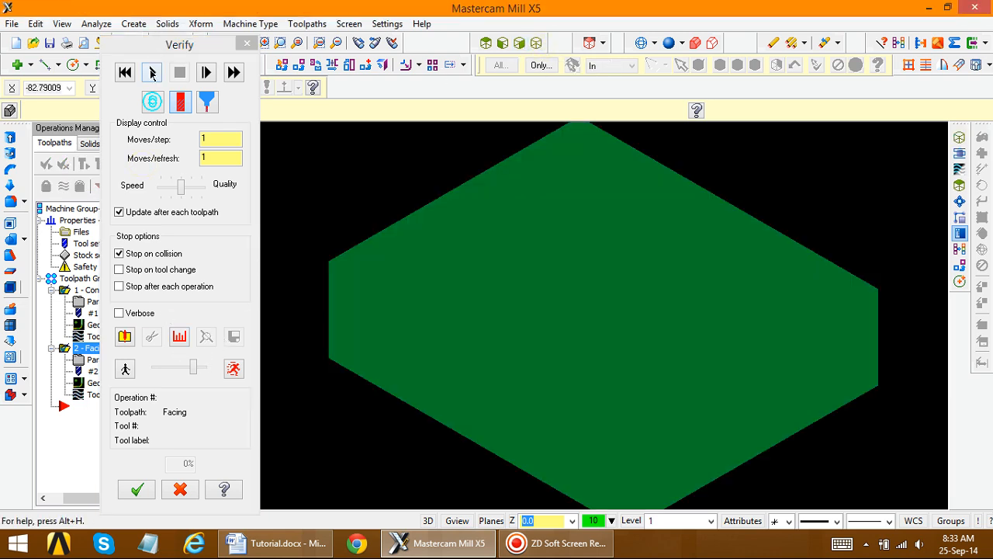
pyautogui.click(152, 72)
pyautogui.moveTo(195, 373); pyautogui.dragTo(197, 377)
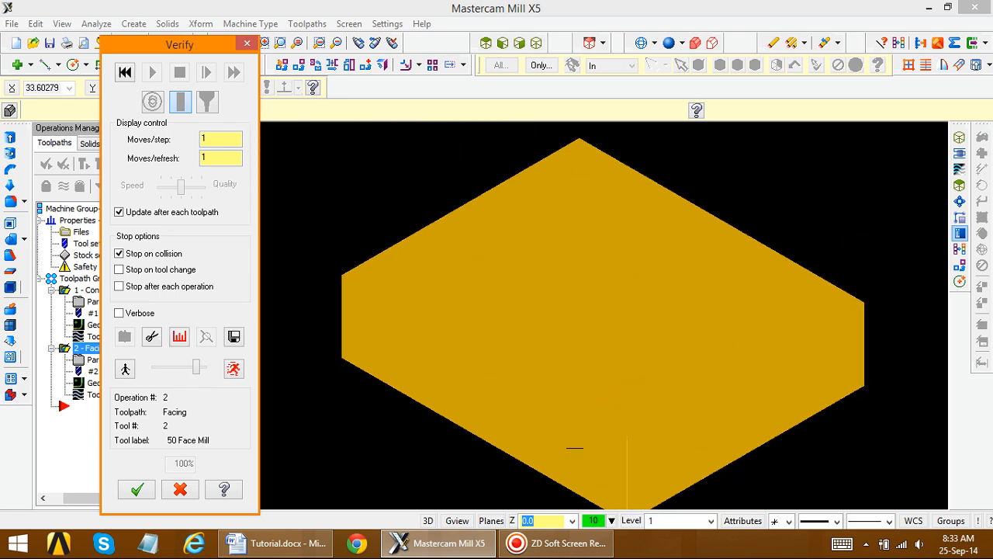
# - Rotate the machined stock dynamically to inspect its faces, return to the fitted top view and close the verification
pyautogui.rightClick(501, 343)
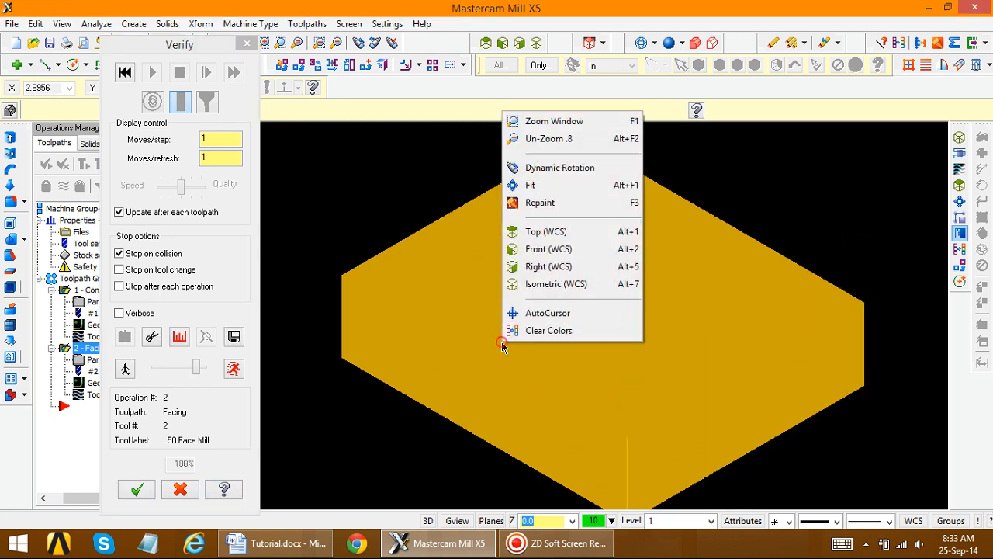
pyautogui.click(559, 168)
pyautogui.click(521, 168)
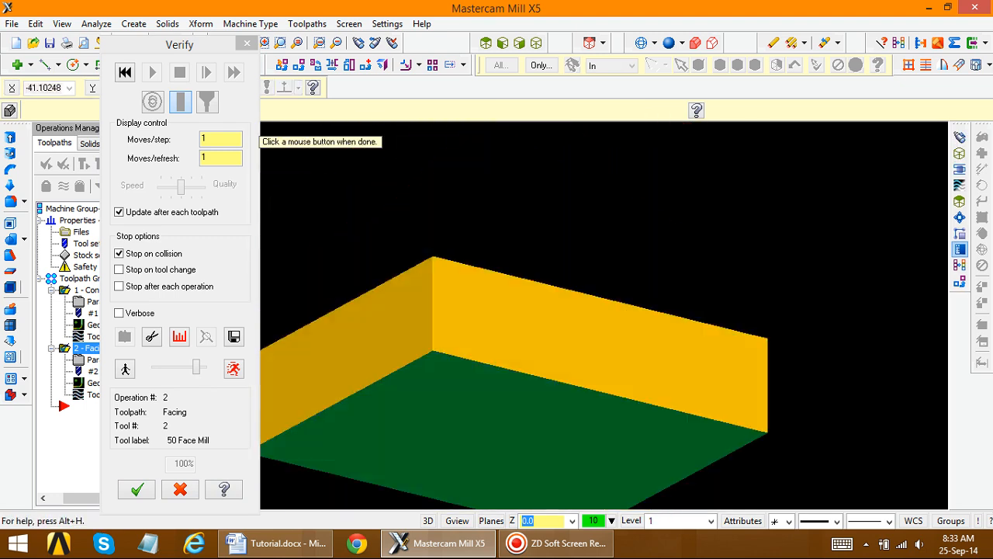
pyautogui.click(486, 218)
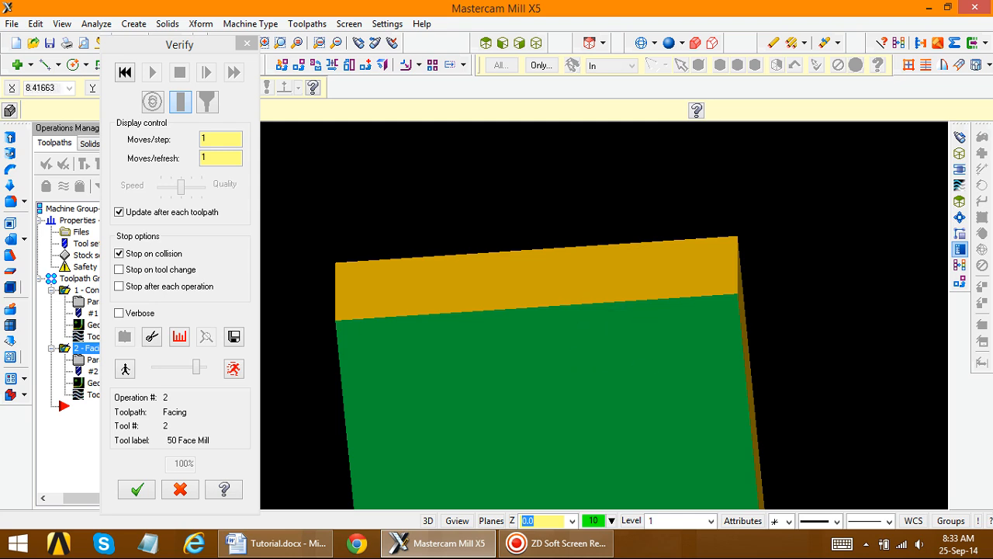
pyautogui.rightClick(553, 226)
pyautogui.click(578, 303)
pyautogui.rightClick(491, 294)
pyautogui.click(516, 410)
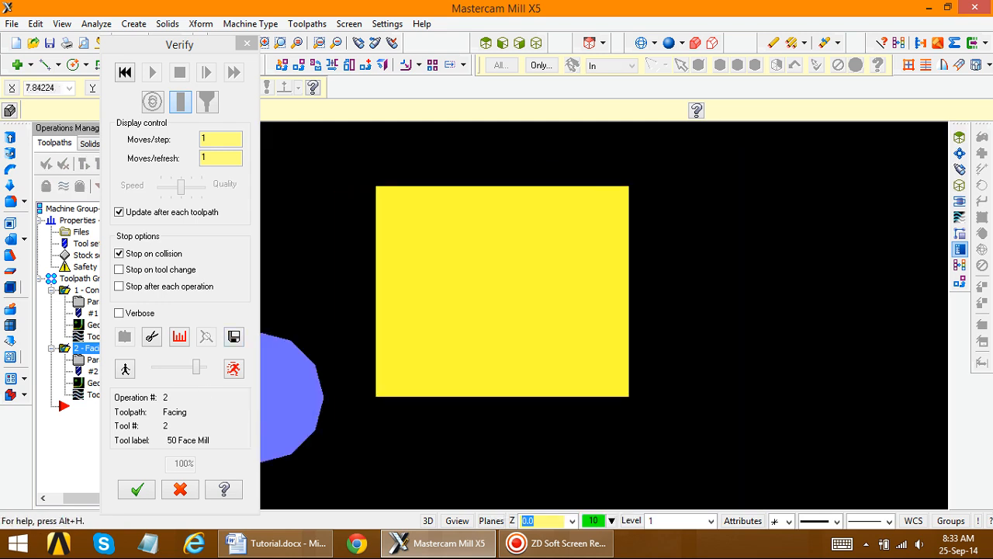
pyautogui.click(177, 490)
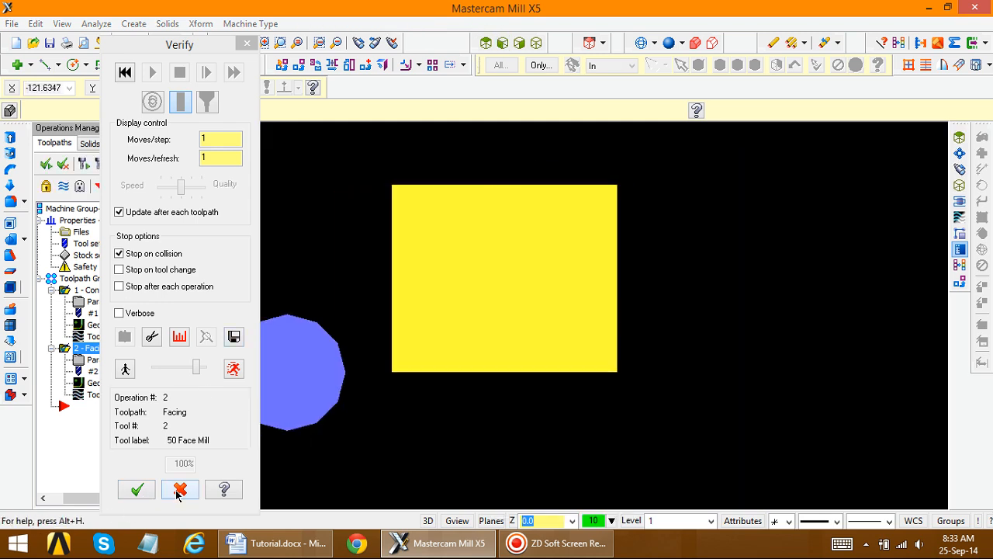
# - Hide the facing toolpath display and fit the plate drawing in the top view
pyautogui.scroll(-1, 495, 150)
pyautogui.scroll(3, 432, 244)
pyautogui.scroll(2, 447, 349)
pyautogui.rightClick(571, 194)
pyautogui.click(605, 268)
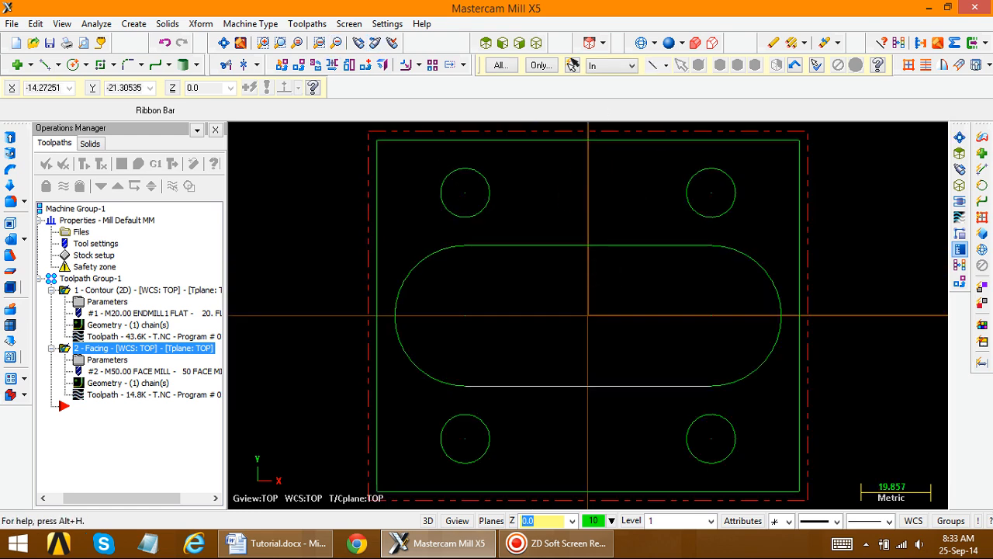
# - Start a Pocket toolpath on the slot outline and bring up its tool settings
pyautogui.click(307, 25)
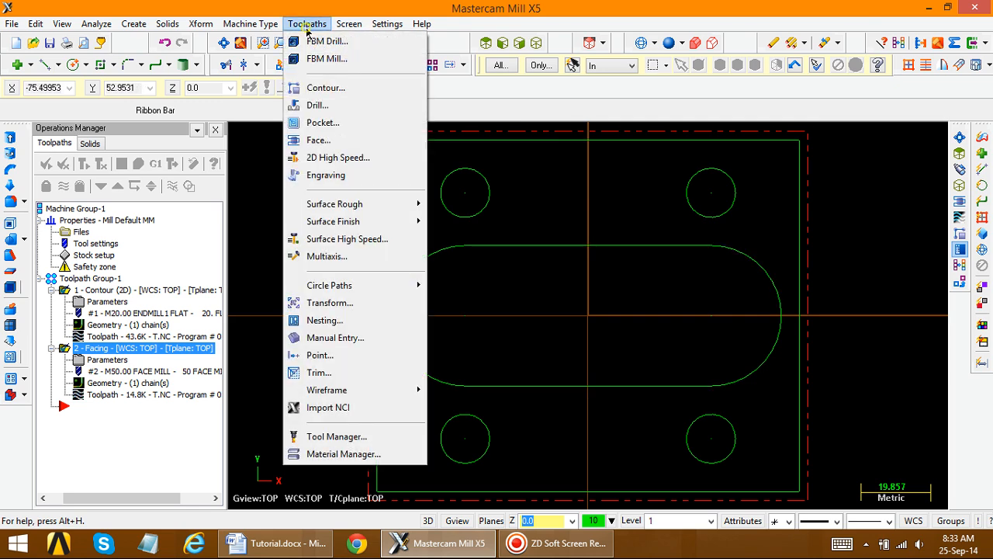
pyautogui.click(319, 122)
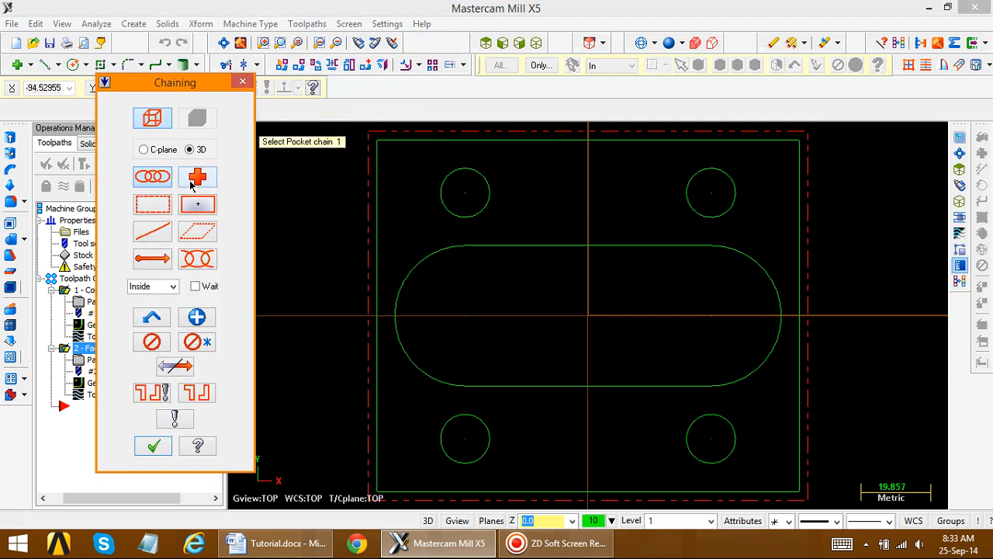
pyautogui.click(476, 246)
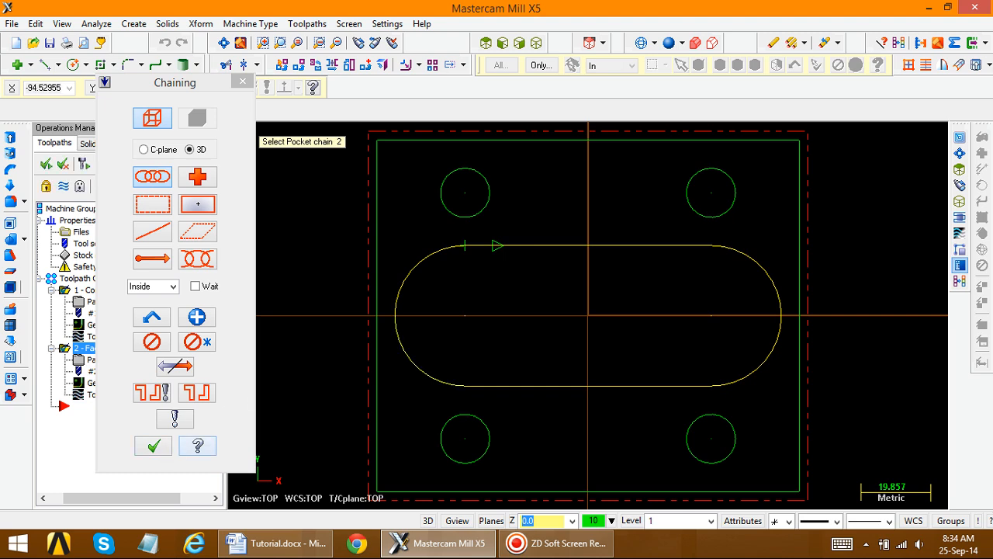
pyautogui.click(153, 447)
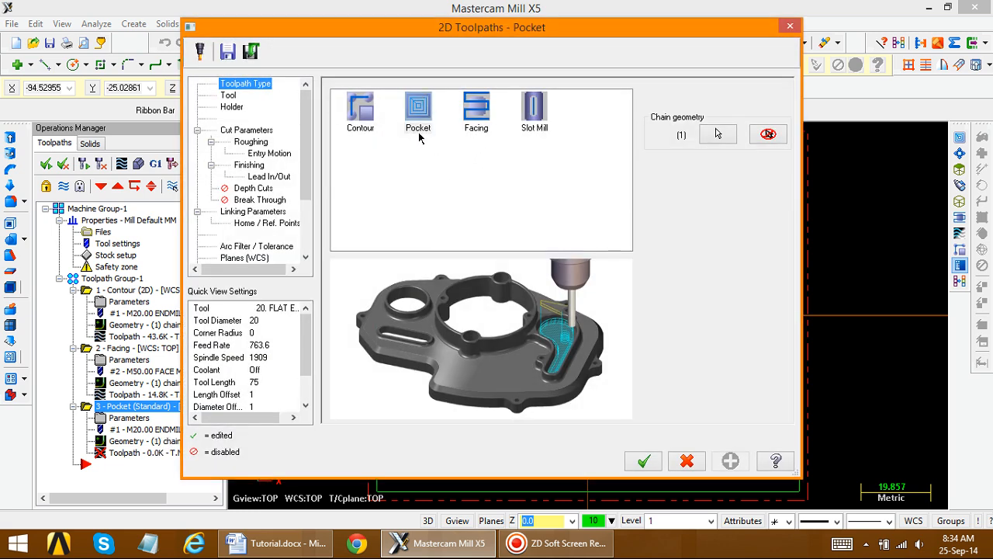
pyautogui.click(230, 96)
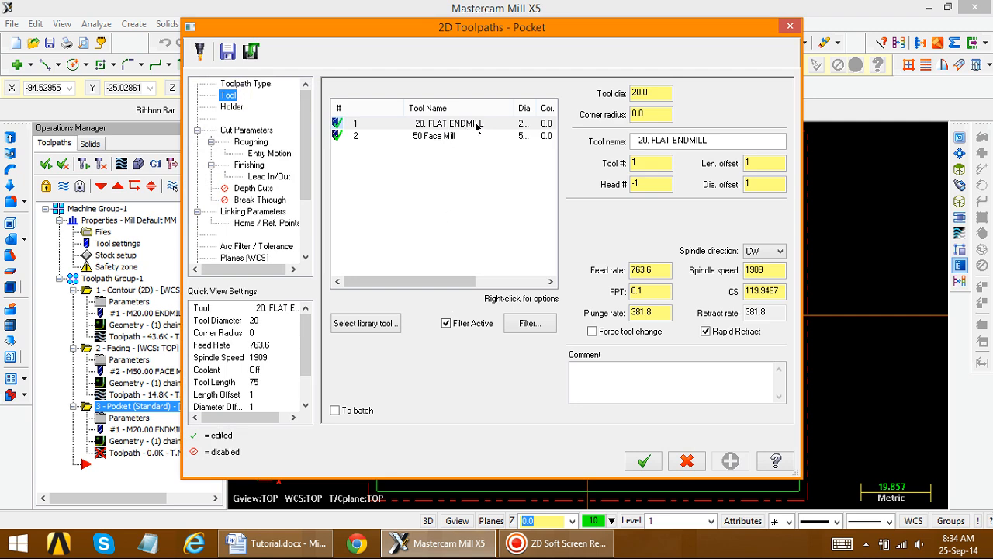
pyautogui.click(530, 323)
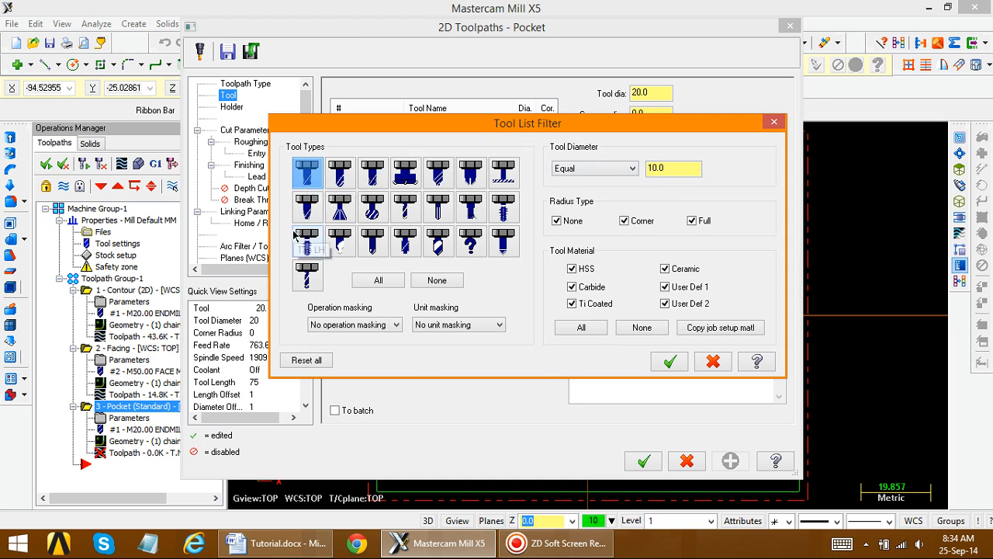
pyautogui.moveTo(624, 129); pyautogui.dragTo(619, 165)
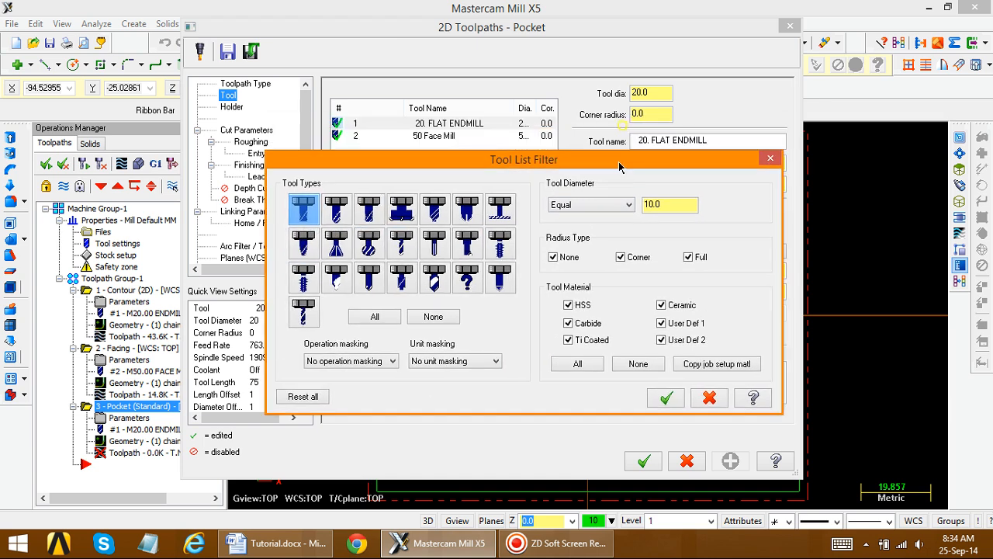
pyautogui.click(709, 398)
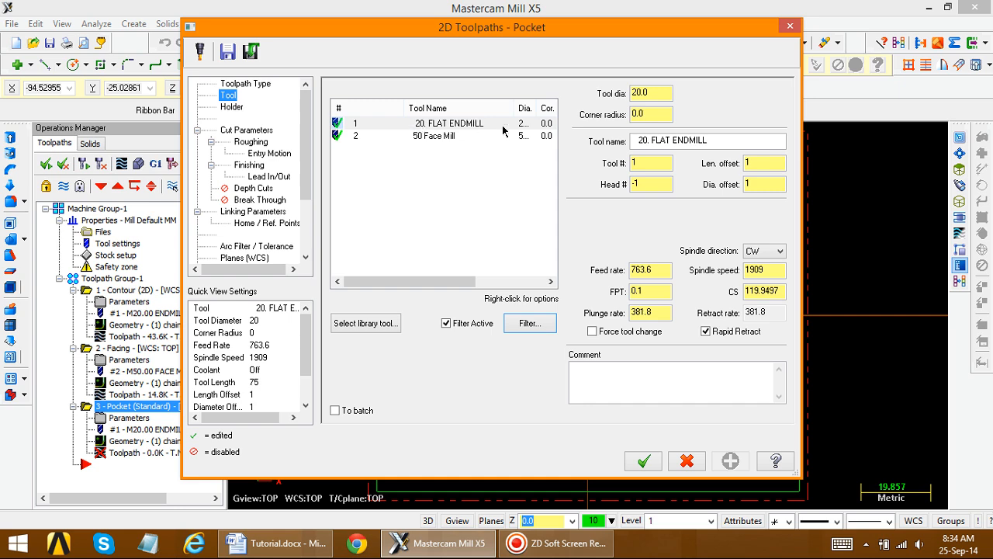
# - Choose the 20 mm flat endmill for the pocket and set the roughing cutting method to Constant Overlap Spiral
pyautogui.click(346, 123)
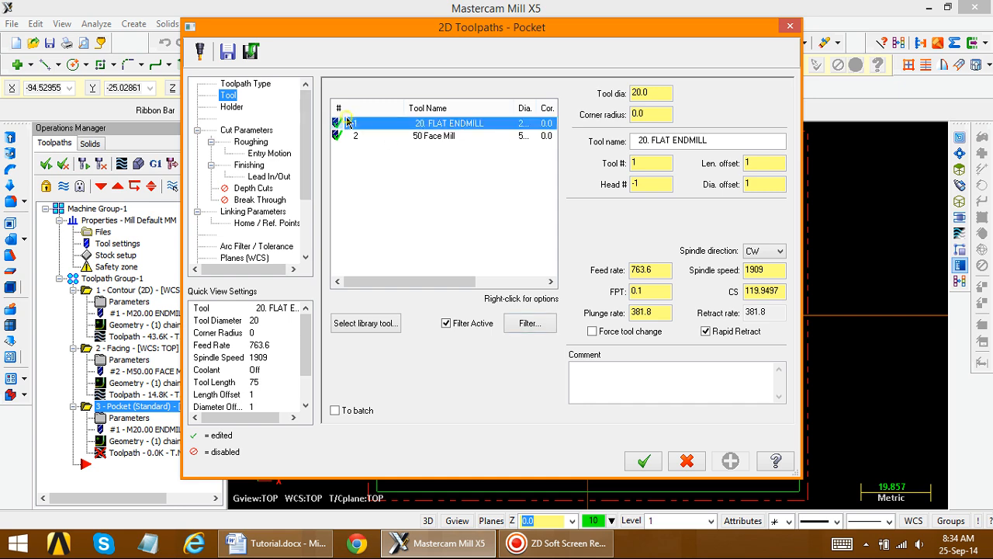
pyautogui.click(242, 130)
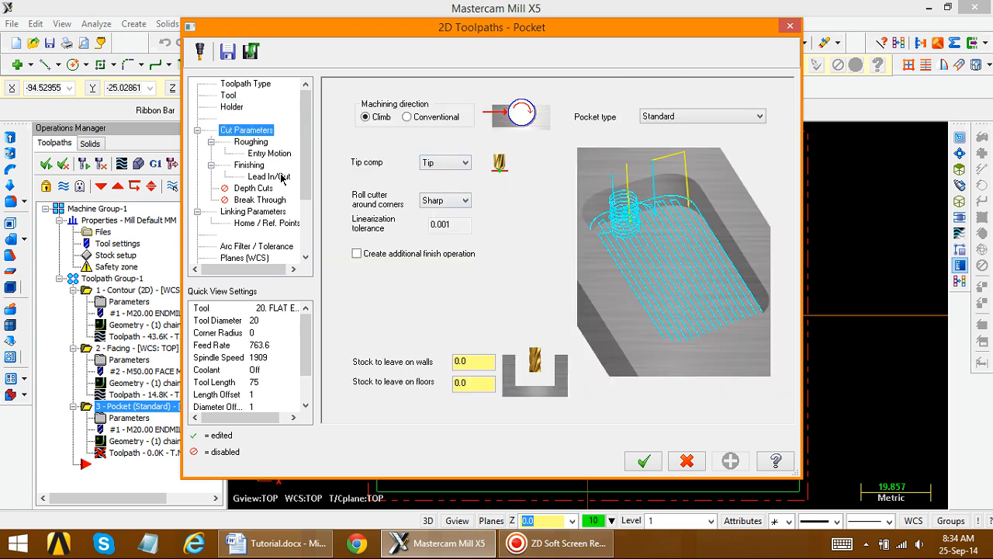
pyautogui.click(249, 142)
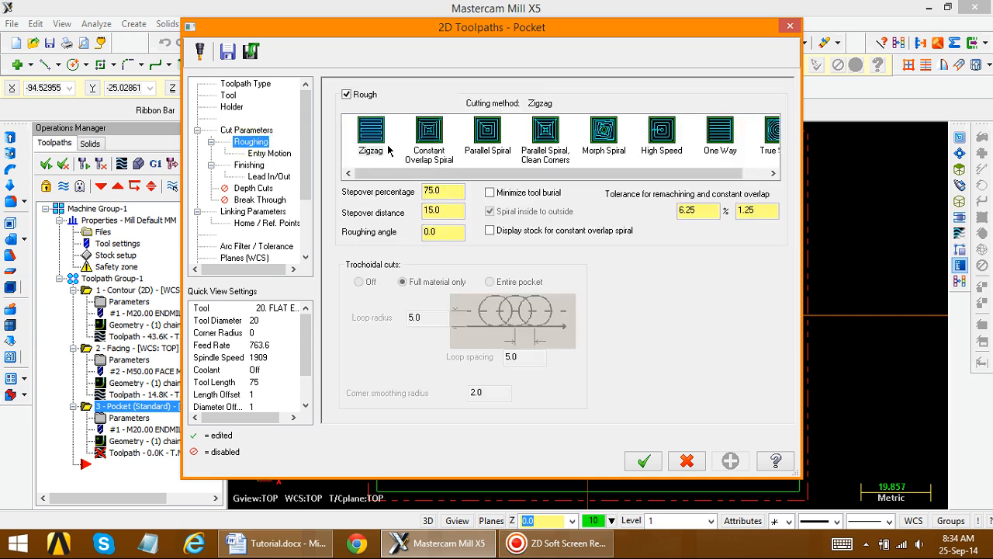
pyautogui.click(429, 138)
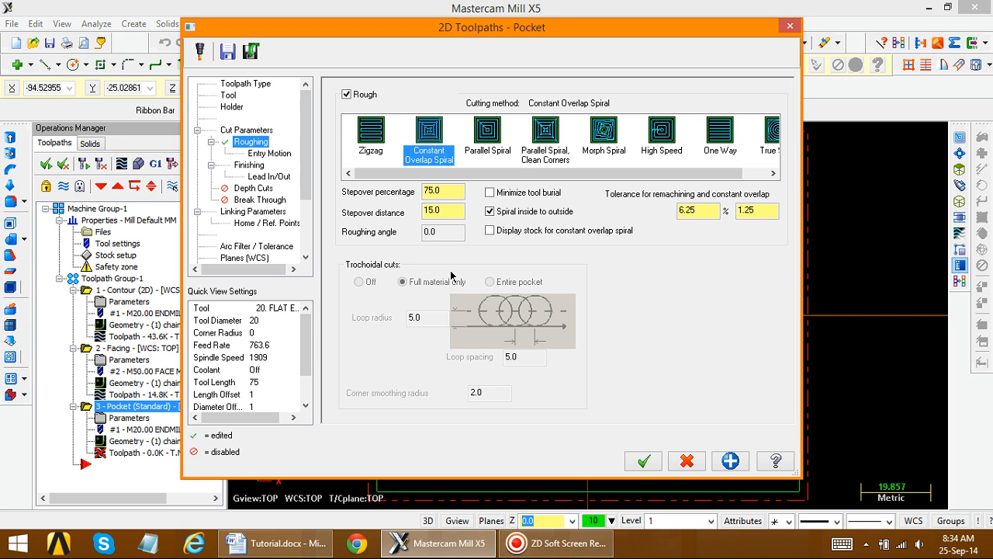
pyautogui.moveTo(591, 174); pyautogui.dragTo(684, 168)
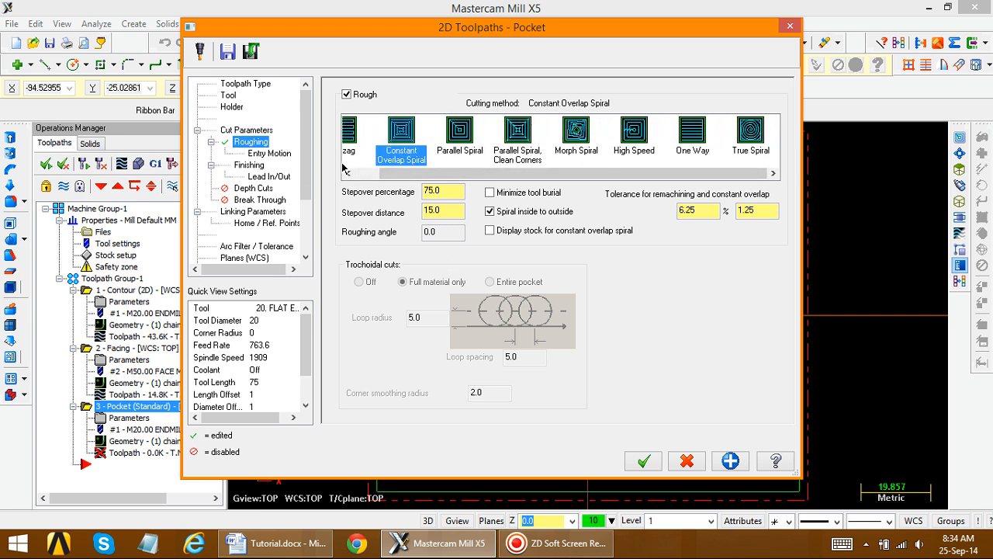
pyautogui.moveTo(458, 176); pyautogui.dragTo(388, 184)
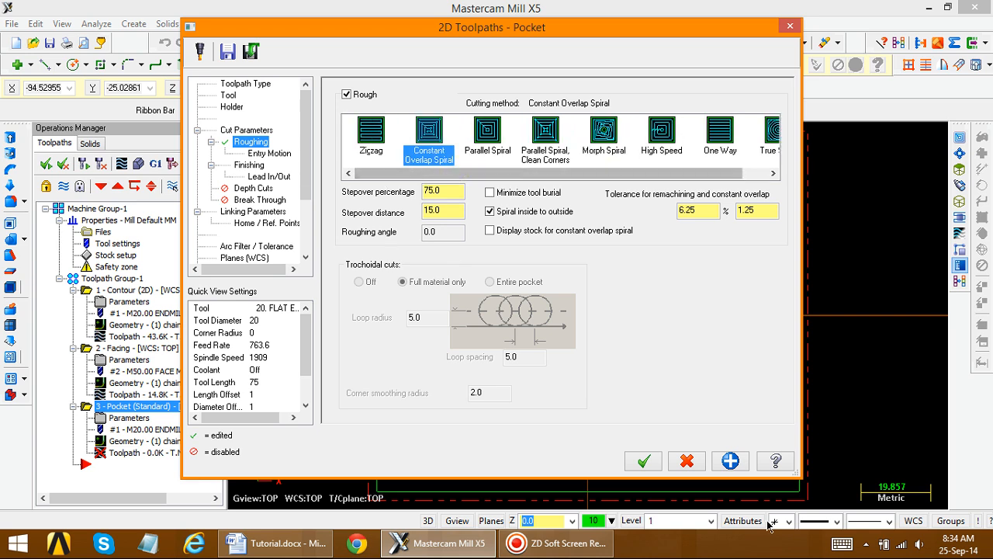
# - Look through the pocket's entry motion, finishing and lead in/out settings, and enable depth cuts
pyautogui.click(261, 154)
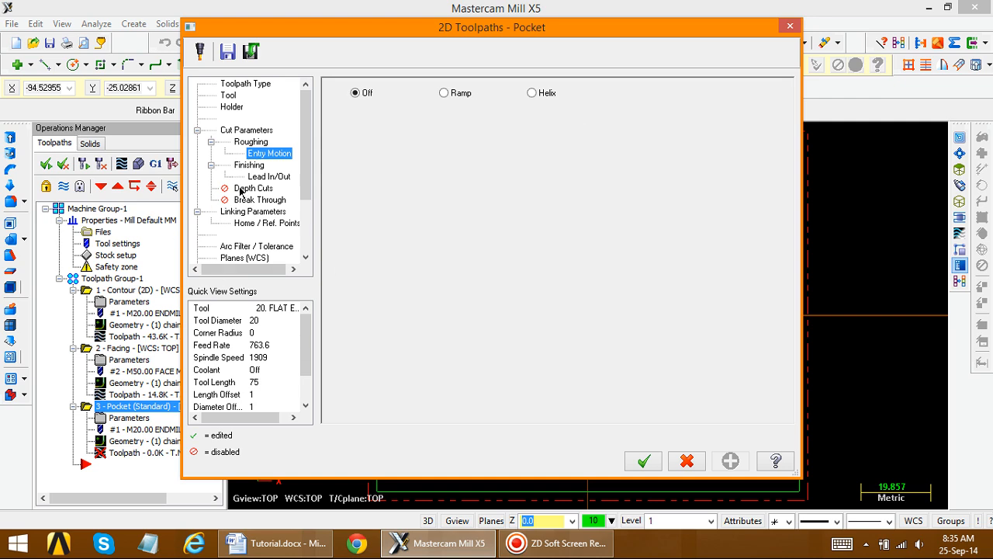
pyautogui.click(246, 166)
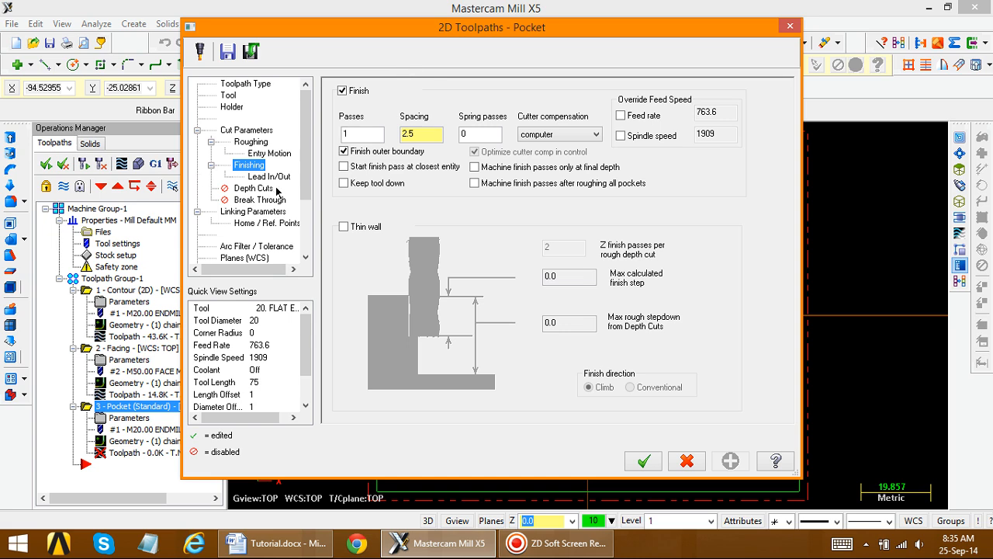
pyautogui.click(269, 177)
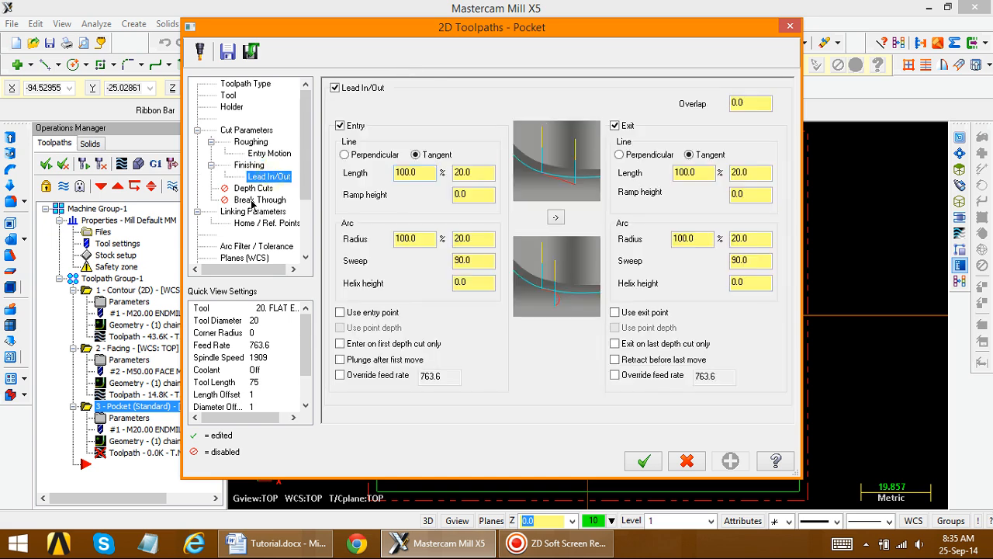
pyautogui.click(248, 189)
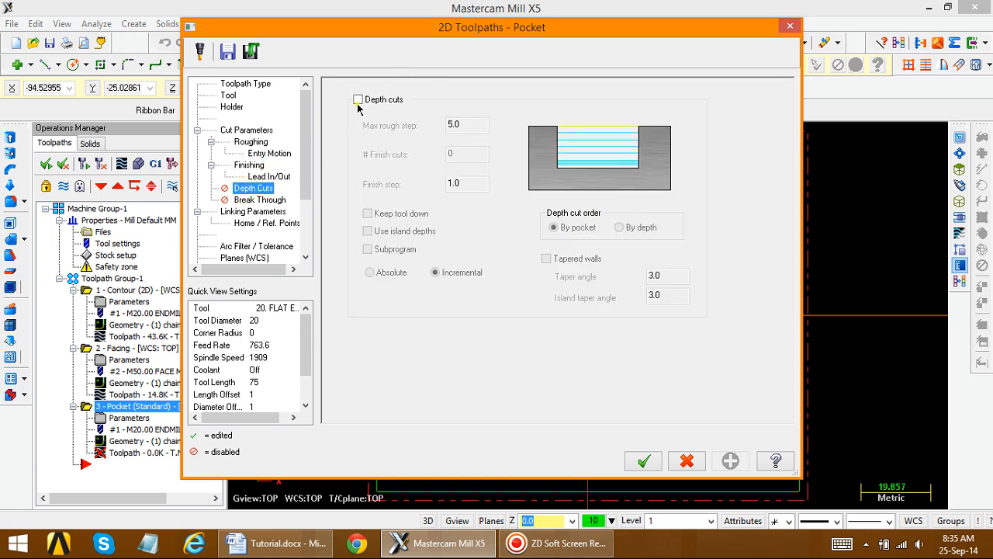
pyautogui.click(357, 100)
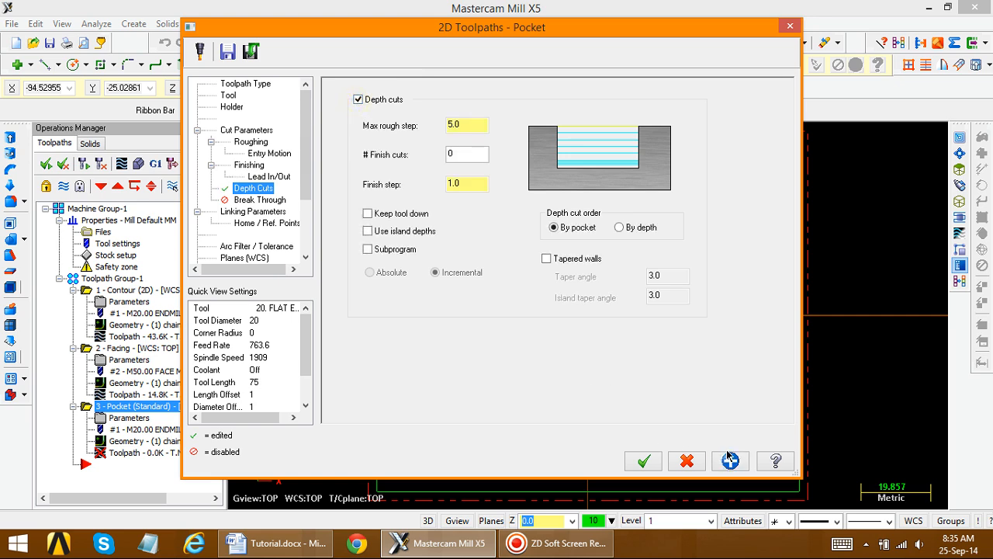
# - In the pocket's linking parameters, enable clearance, make retract and depth absolute, and set the depth to -30
pyautogui.click(255, 211)
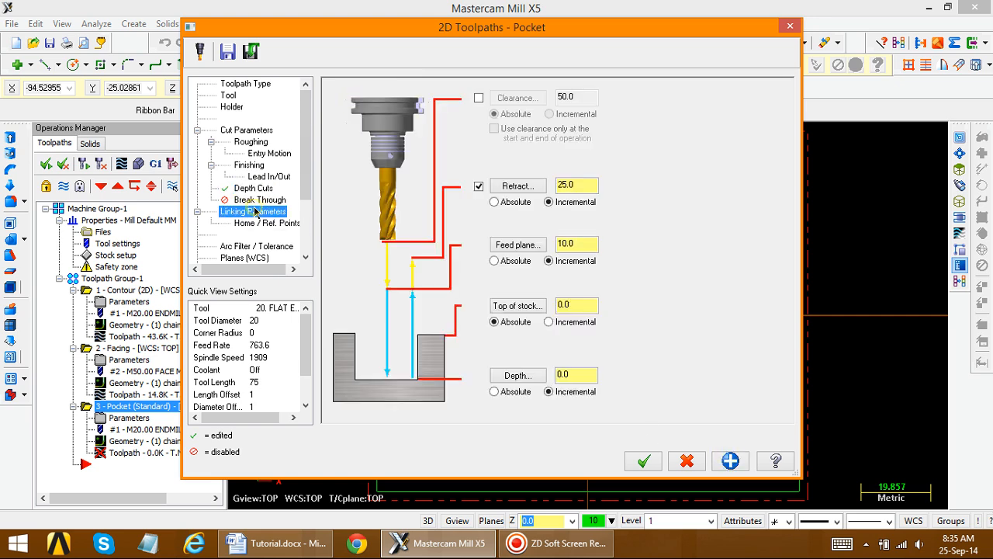
pyautogui.click(479, 99)
pyautogui.click(495, 203)
pyautogui.click(494, 392)
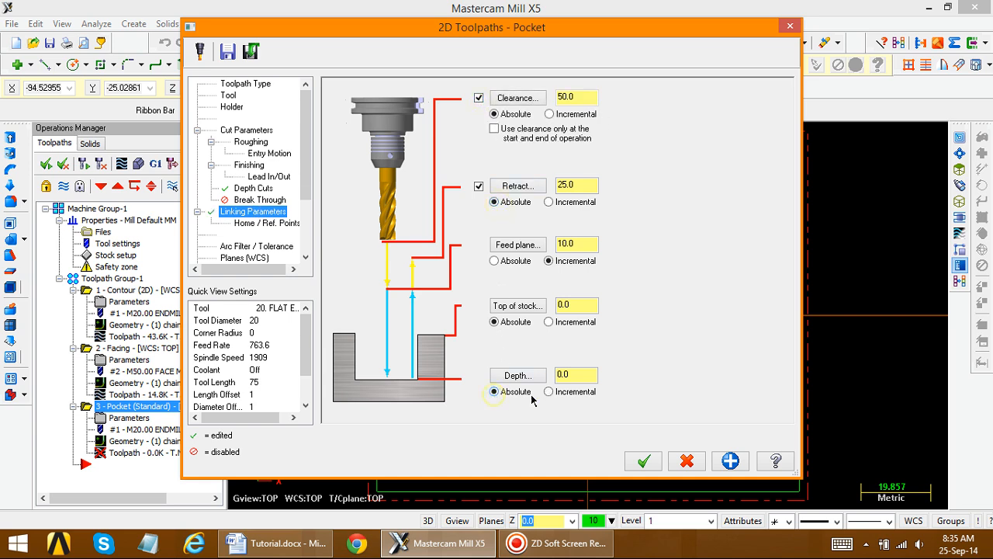
pyautogui.doubleClick(572, 375)
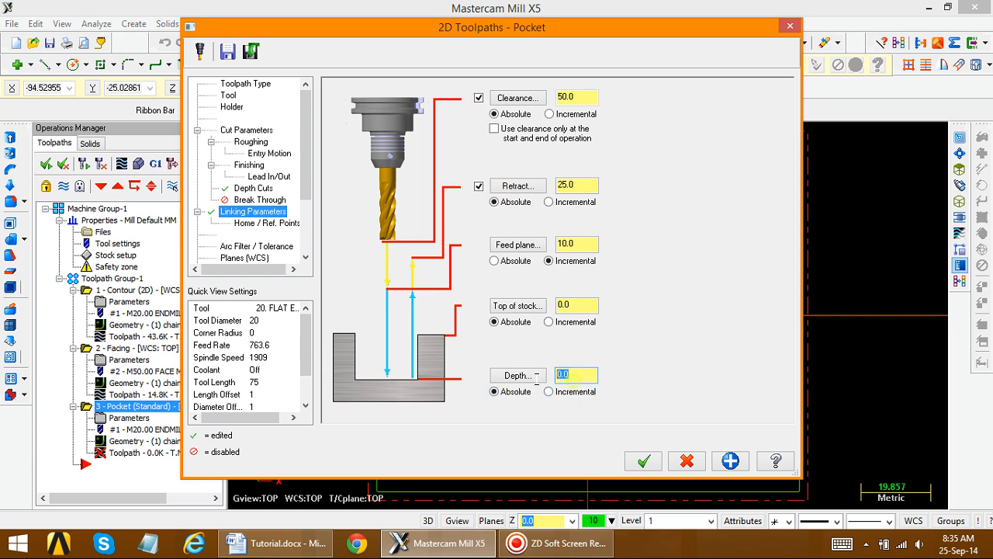
pyautogui.write('-')
pyautogui.click(730, 461)
# - Turn on flood coolant for the pocket operation and accept the toolpath
pyautogui.scroll(-2, 224, 214)
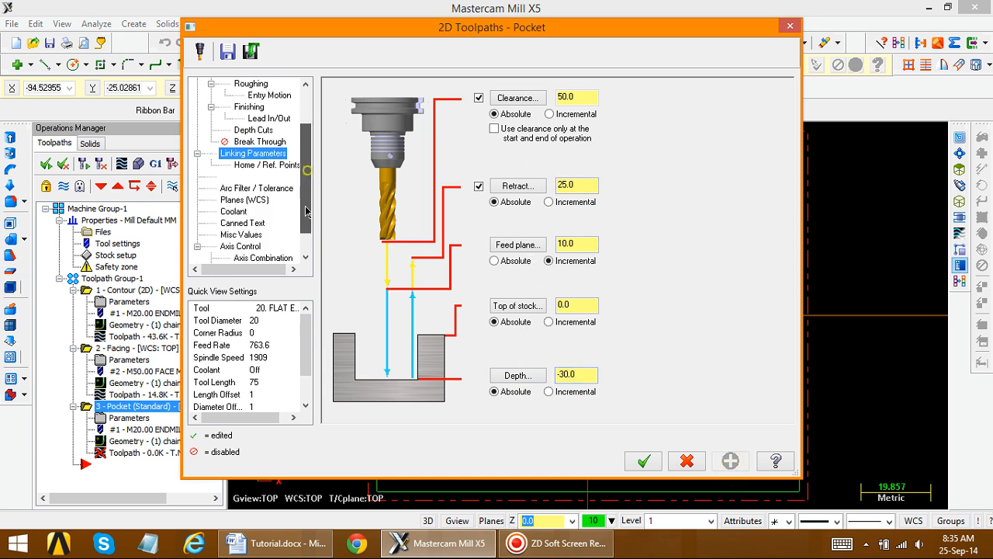
pyautogui.click(223, 212)
pyautogui.click(561, 166)
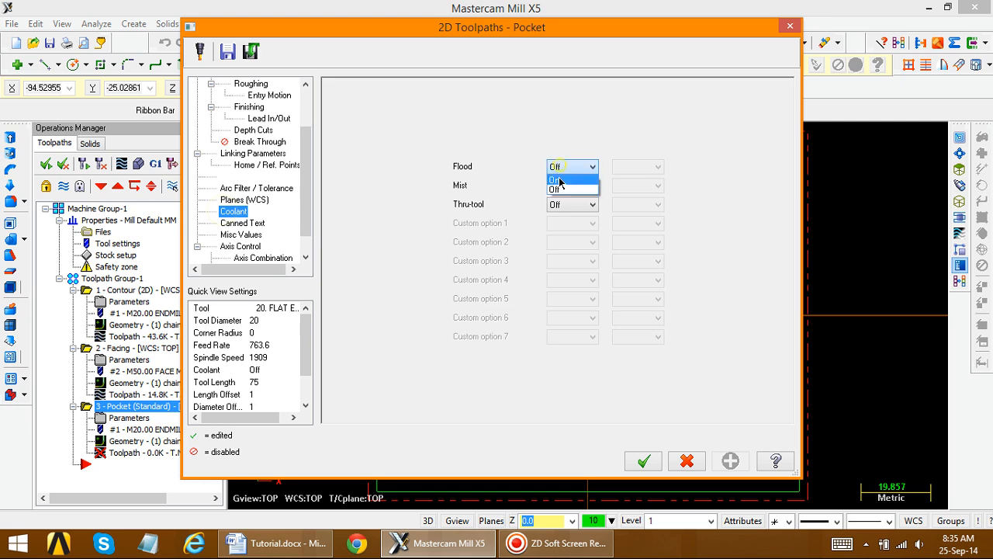
pyautogui.click(557, 179)
pyautogui.click(725, 468)
pyautogui.click(643, 462)
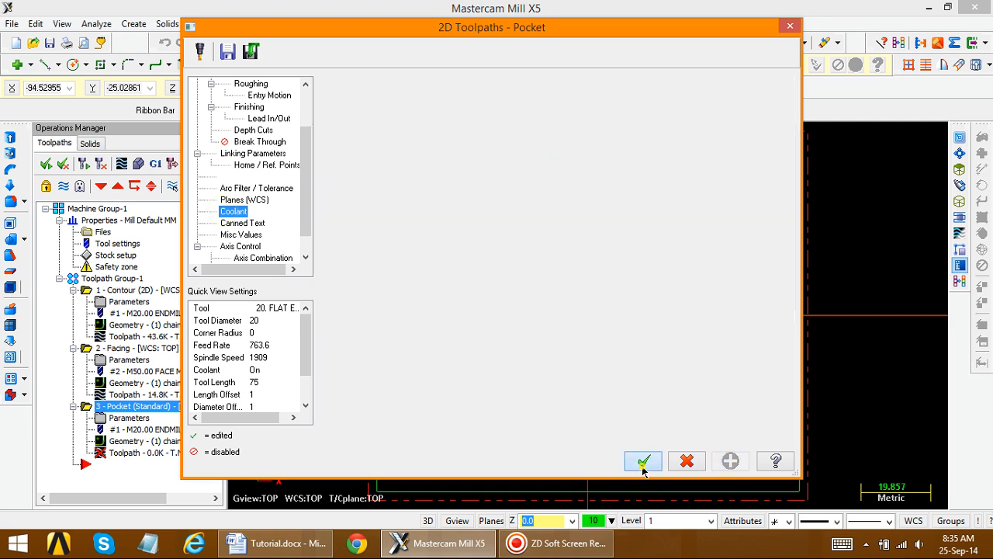
# - Simulate the pocket operation with Verify in isometric view, raising the playback speed slightly
pyautogui.click(138, 165)
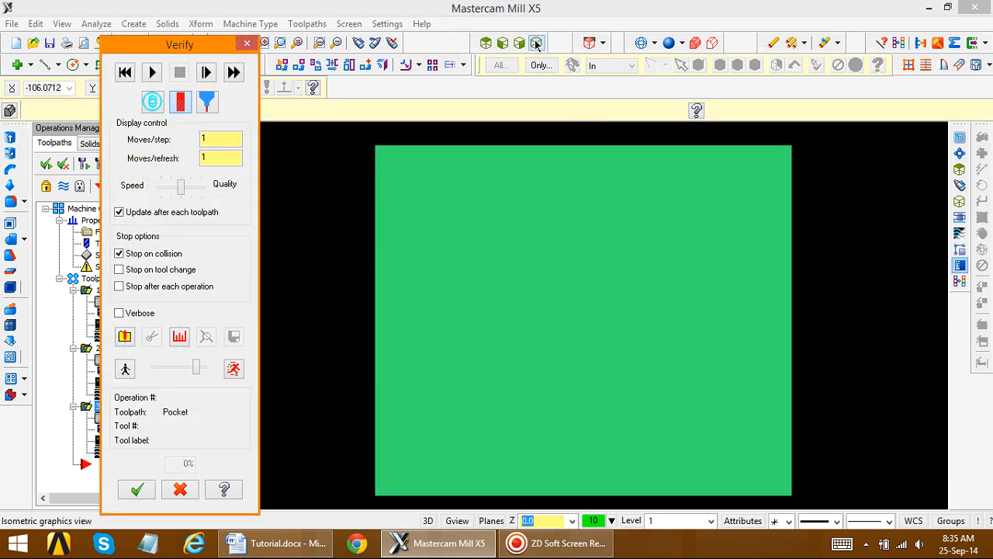
pyautogui.click(535, 42)
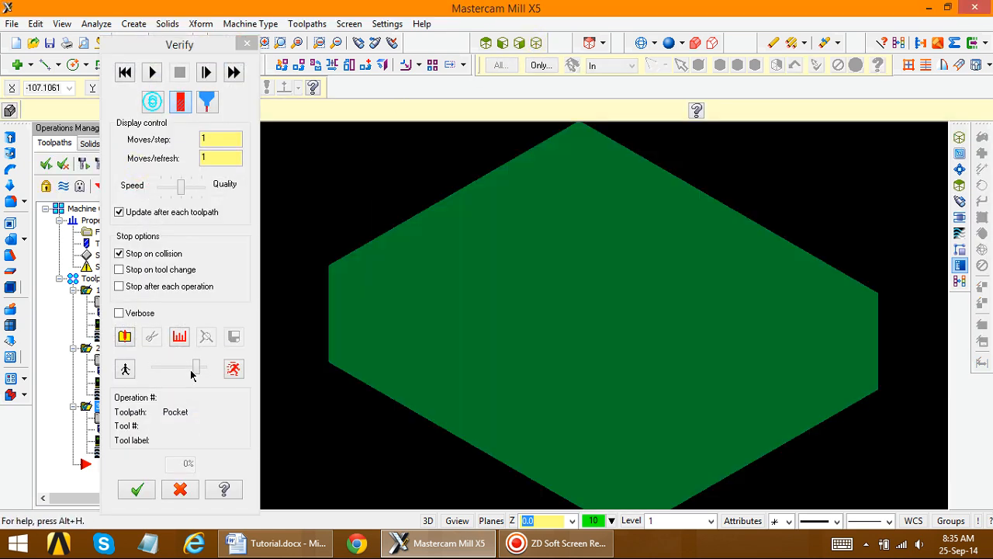
pyautogui.moveTo(193, 374); pyautogui.dragTo(201, 372)
pyautogui.click(152, 73)
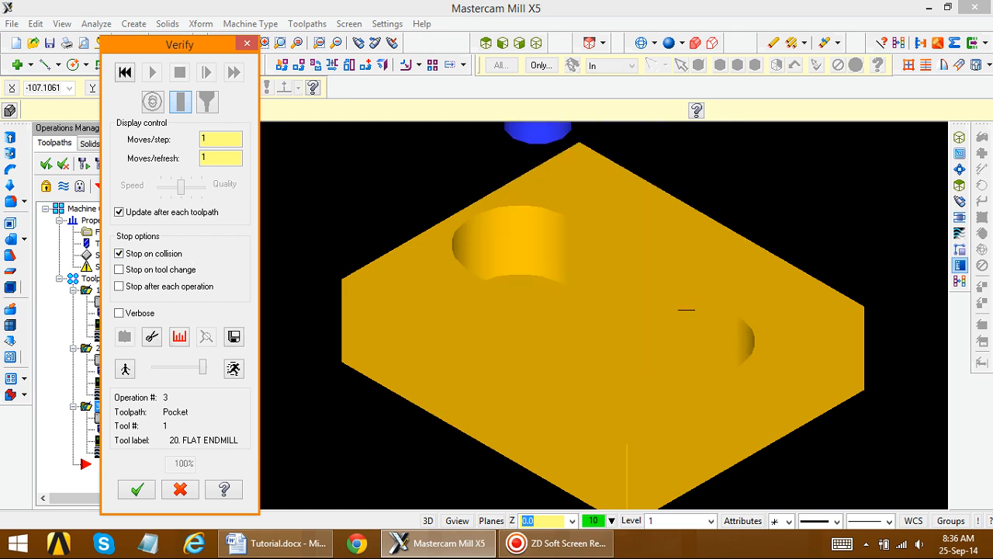
# - Rotate the machined stock dynamically to inspect the slot pocket and close the verification
pyautogui.rightClick(633, 334)
pyautogui.click(682, 149)
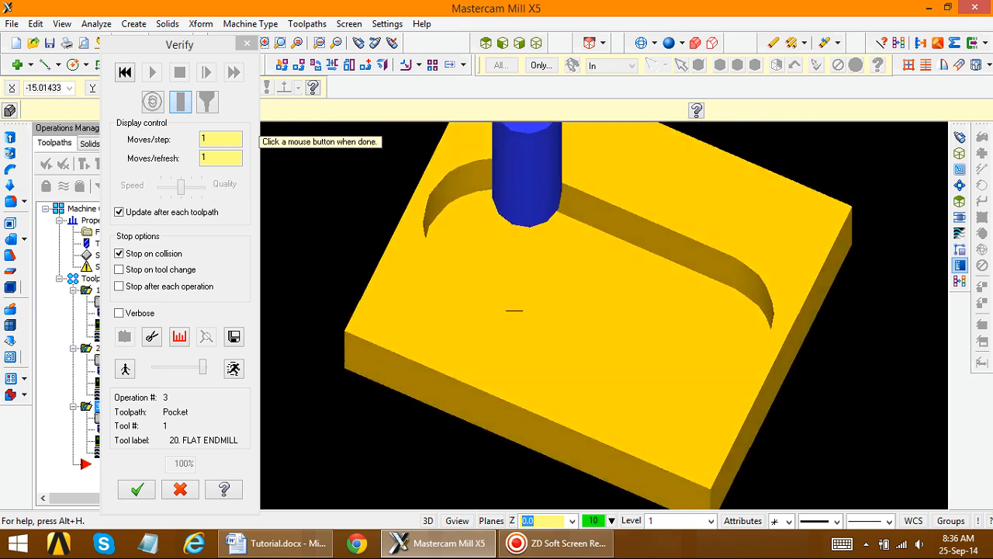
pyautogui.click(515, 292)
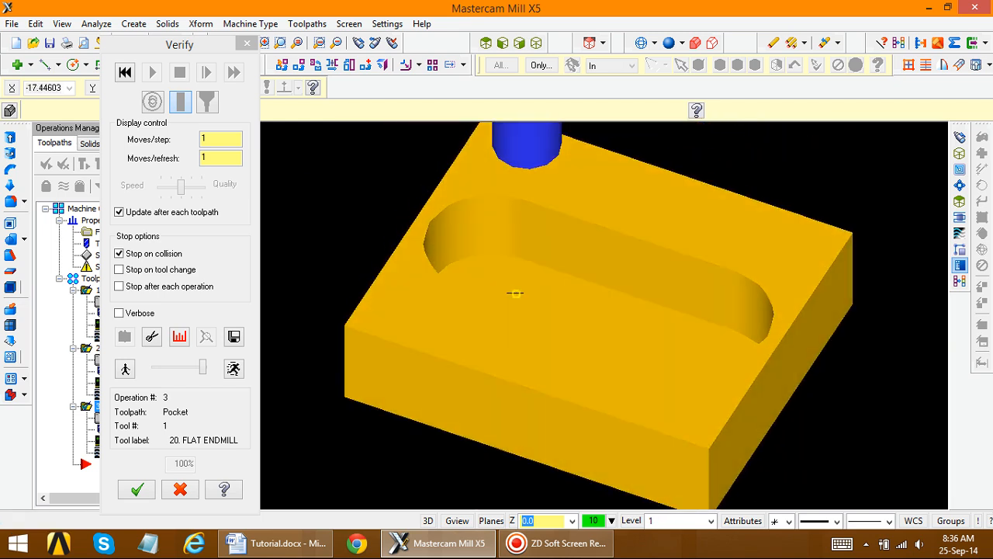
pyautogui.click(139, 490)
# - Fit the plate drawing on screen and return to the top view
pyautogui.scroll(2, 491, 283)
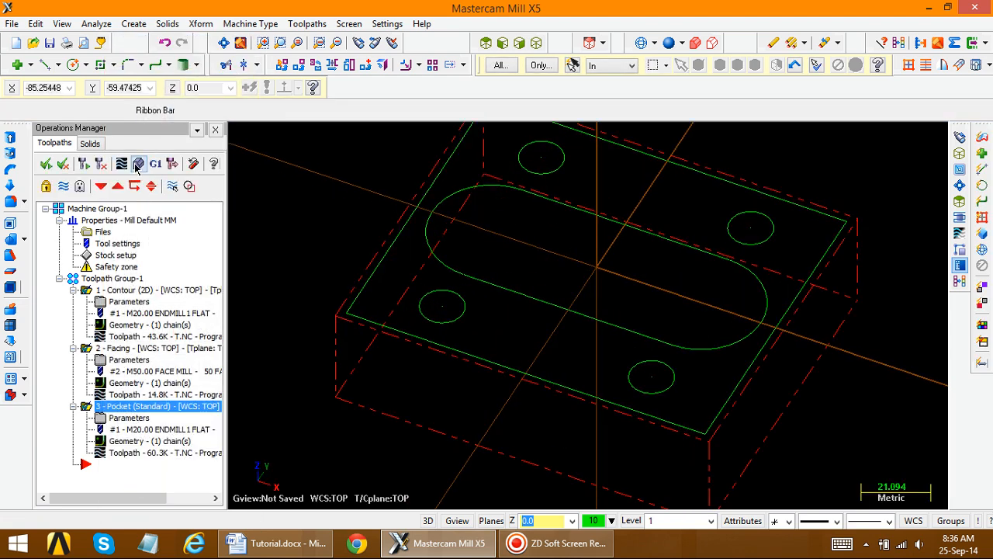
pyautogui.click(308, 24)
pyautogui.click(479, 226)
pyautogui.rightClick(362, 195)
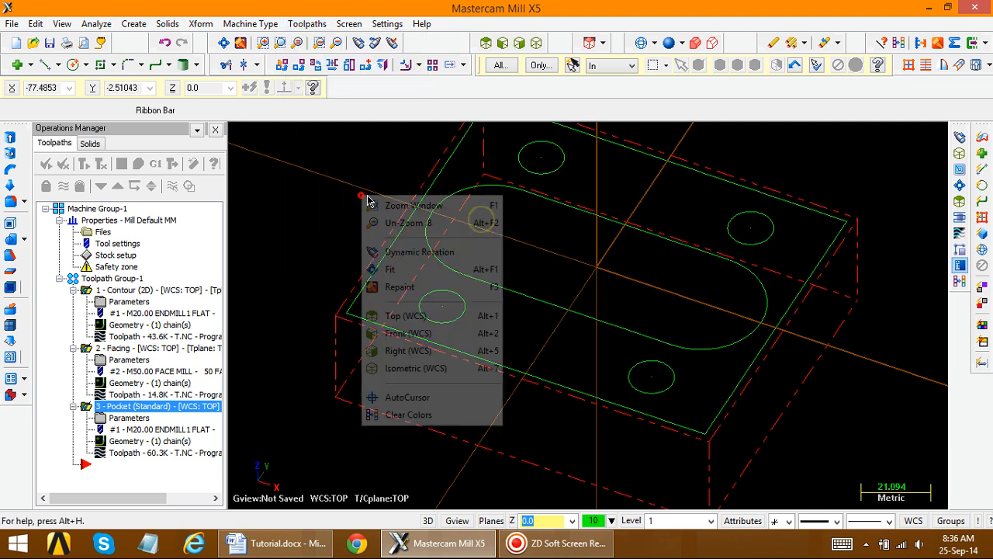
pyautogui.click(392, 270)
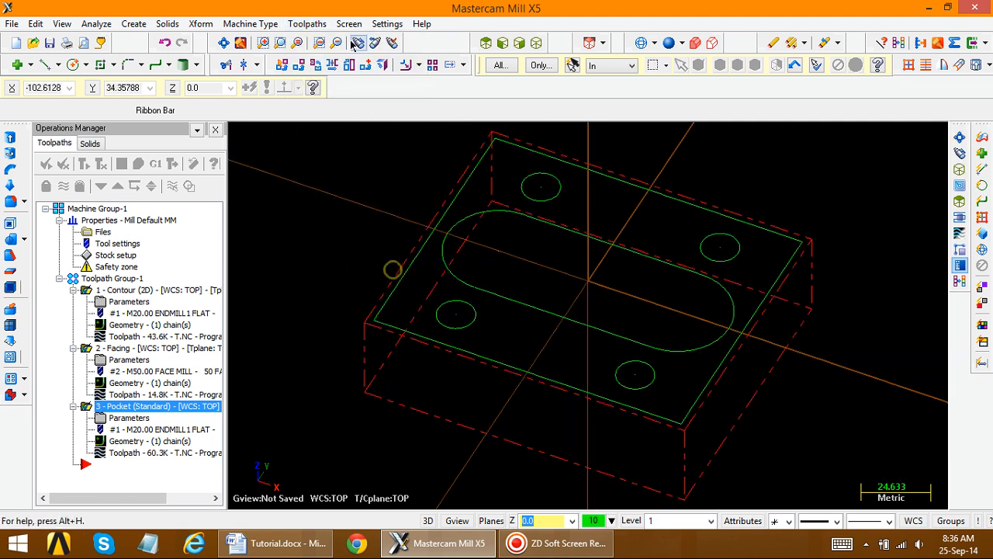
pyautogui.click(485, 42)
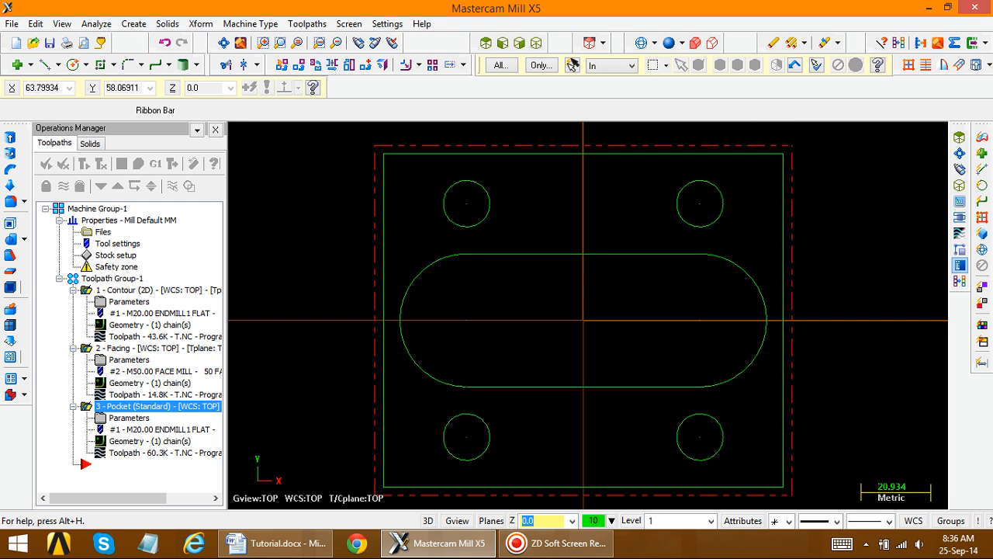
# - Create a drill toolpath on the centre points of the four corner holes
pyautogui.click(318, 23)
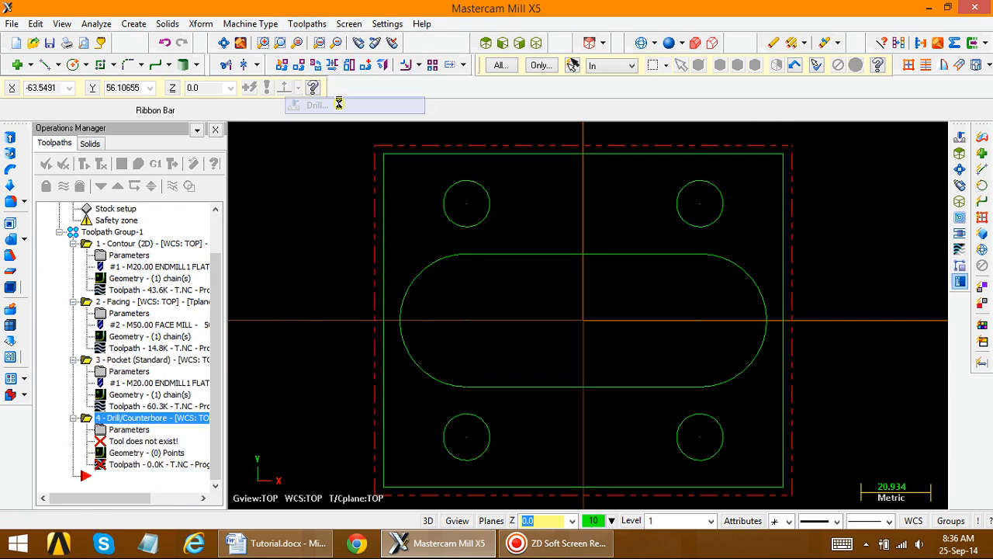
pyautogui.click(340, 106)
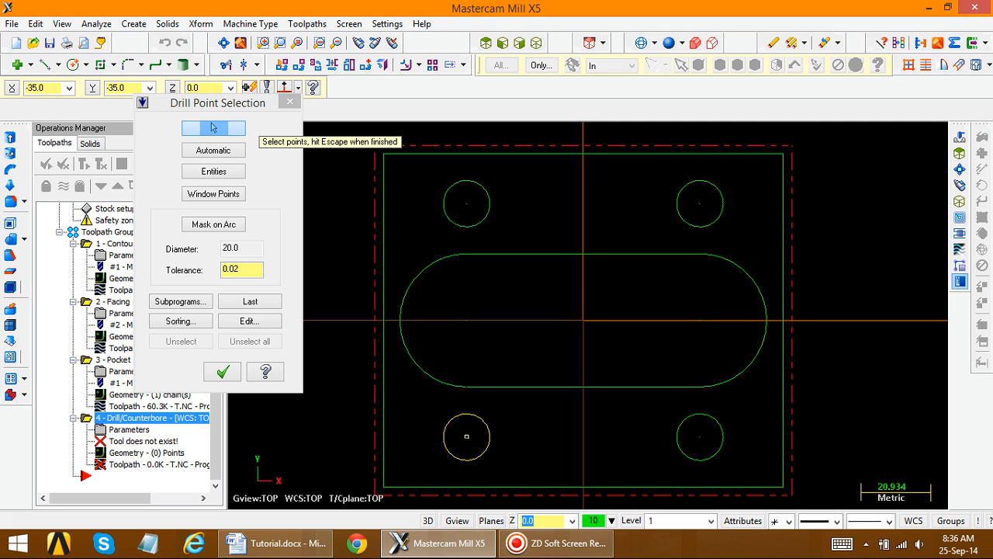
pyautogui.click(466, 437)
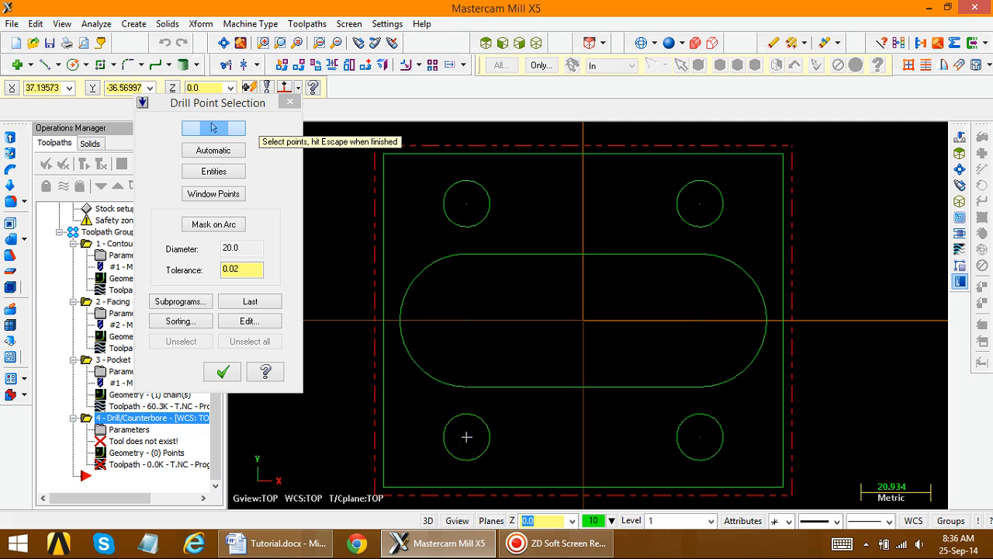
pyautogui.click(700, 439)
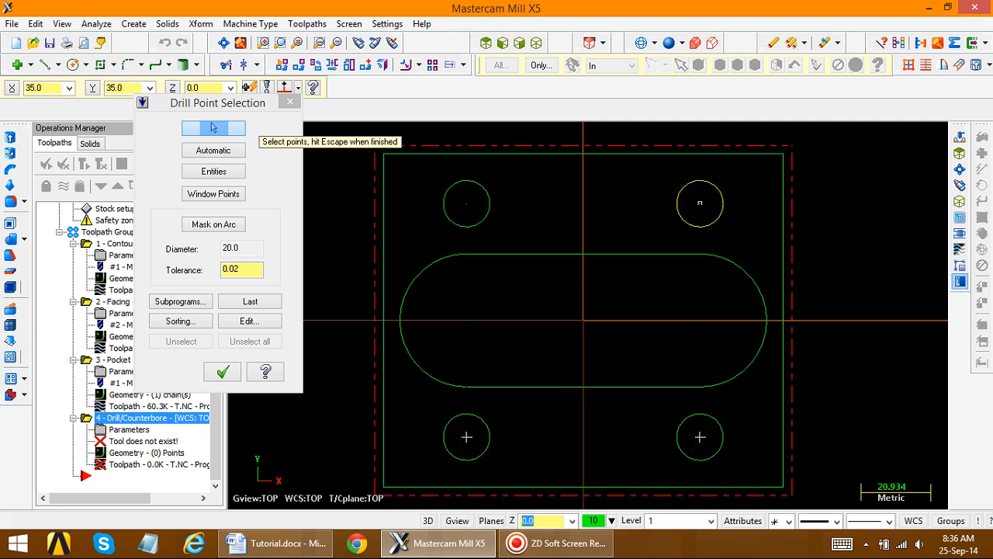
pyautogui.click(700, 205)
pyautogui.click(467, 204)
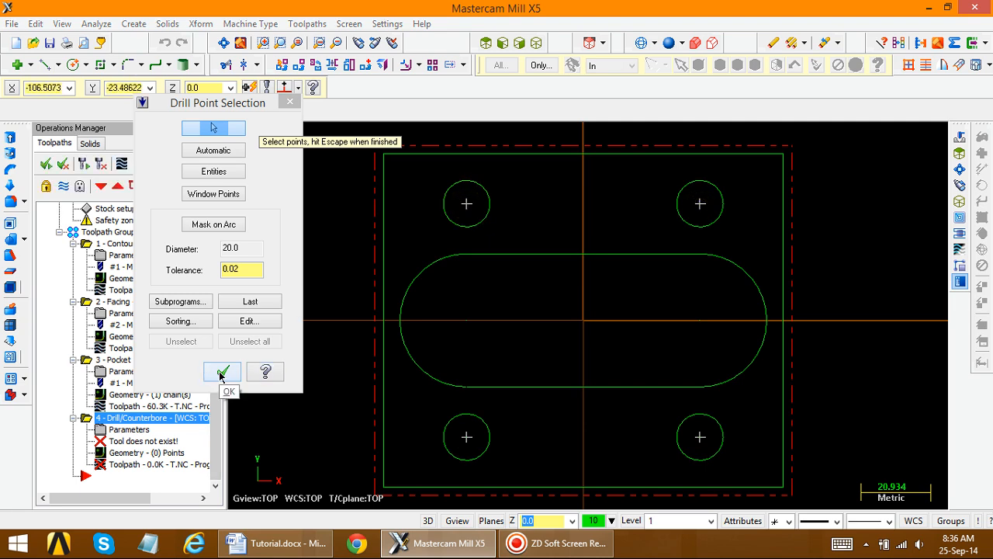
pyautogui.click(221, 371)
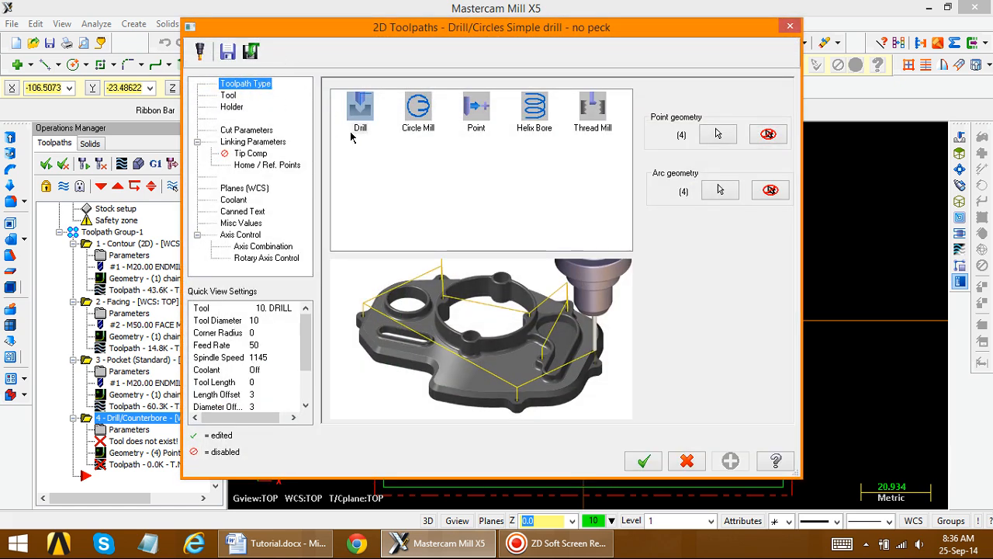
# - Filter the drill operation's tool list to drills with a diameter equal to 14
pyautogui.click(227, 96)
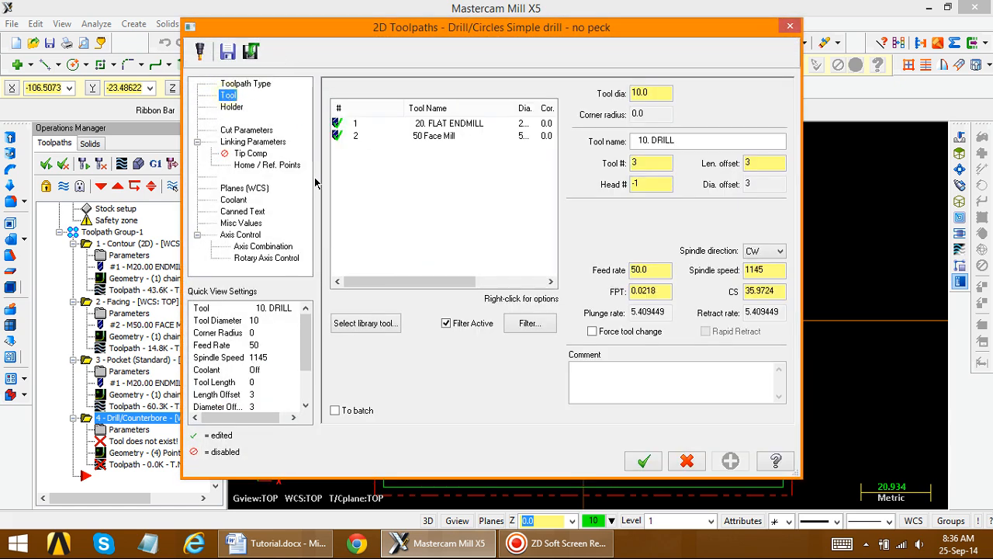
pyautogui.click(520, 329)
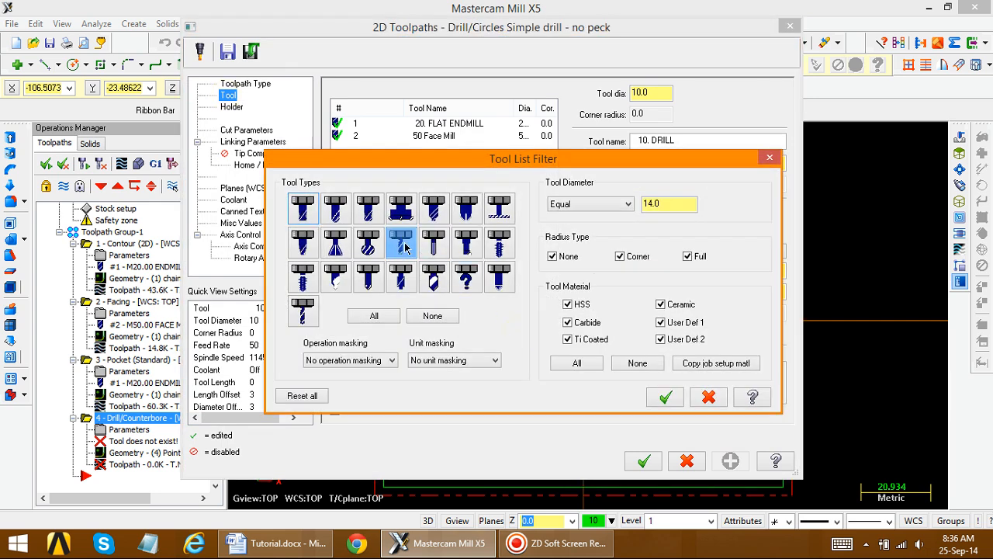
pyautogui.moveTo(681, 203); pyautogui.dragTo(642, 203)
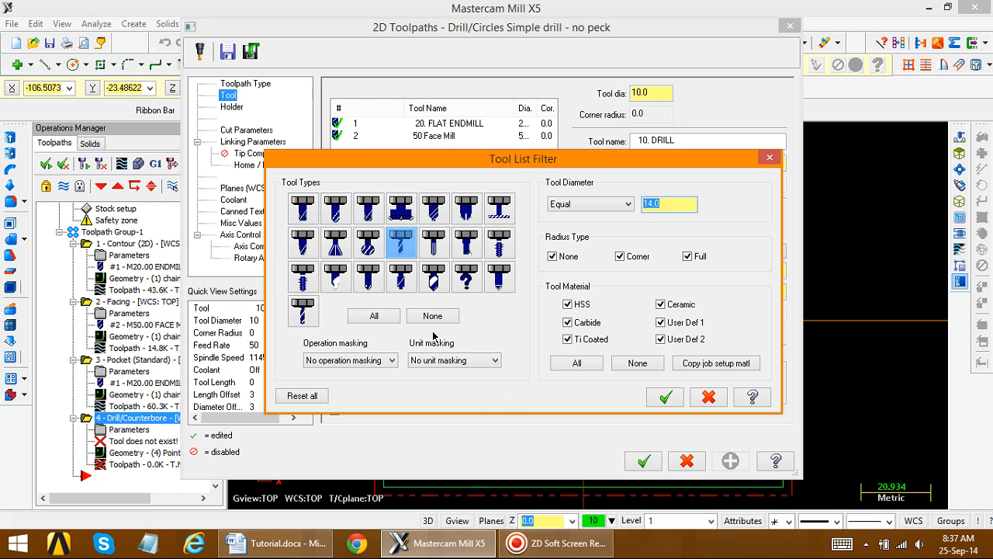
pyautogui.click(370, 278)
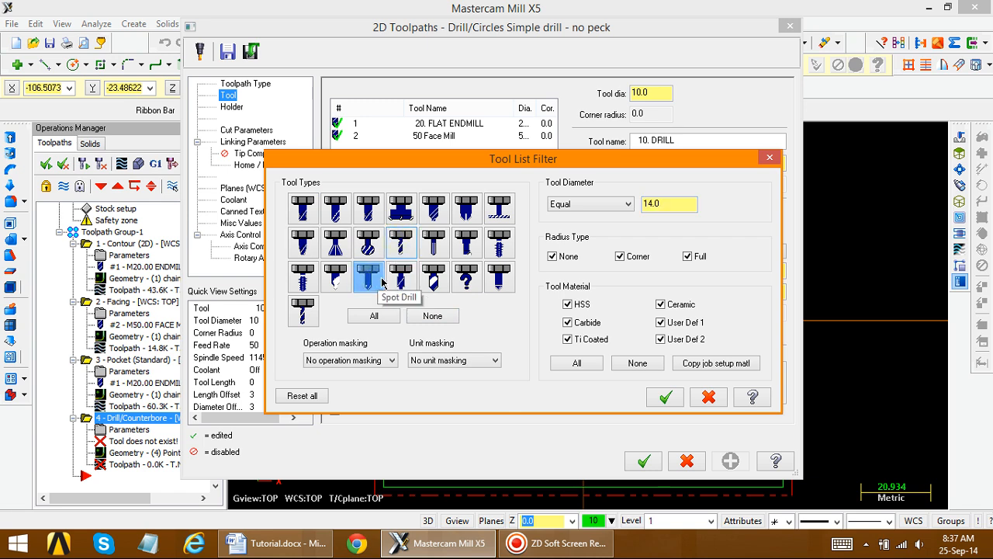
pyautogui.click(401, 243)
pyautogui.click(368, 287)
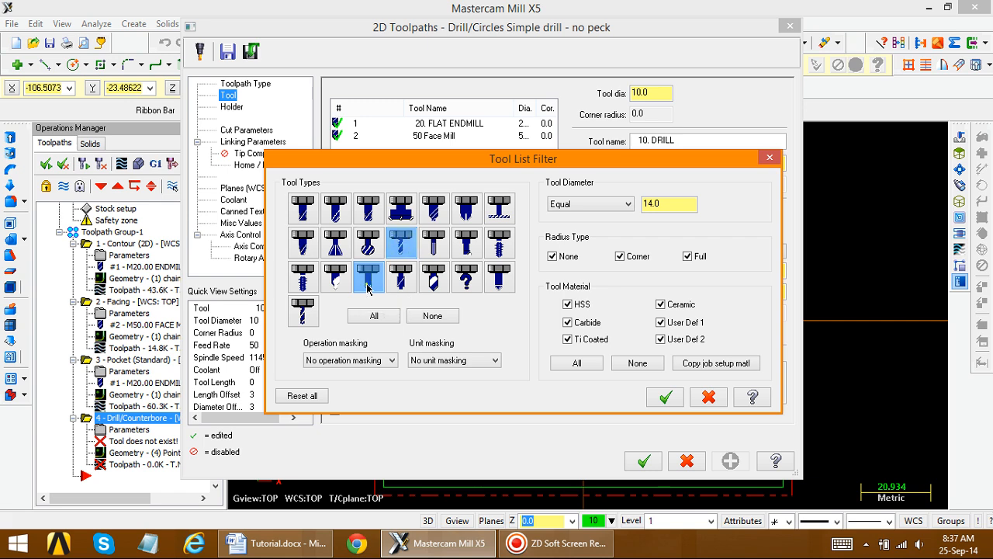
pyautogui.click(665, 398)
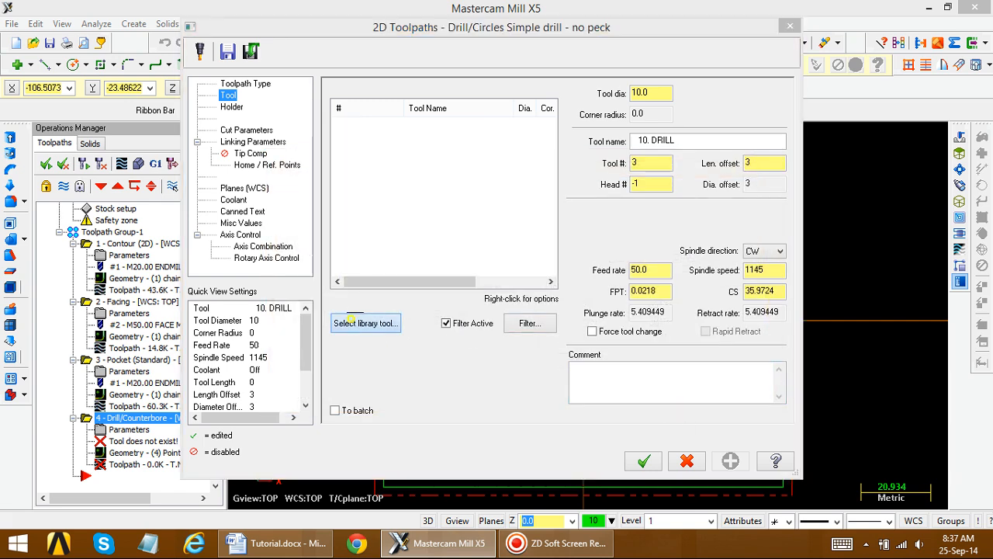
# - Choose the 14 mm drill from the tool library for the drilling operation
pyautogui.click(359, 322)
pyautogui.click(380, 116)
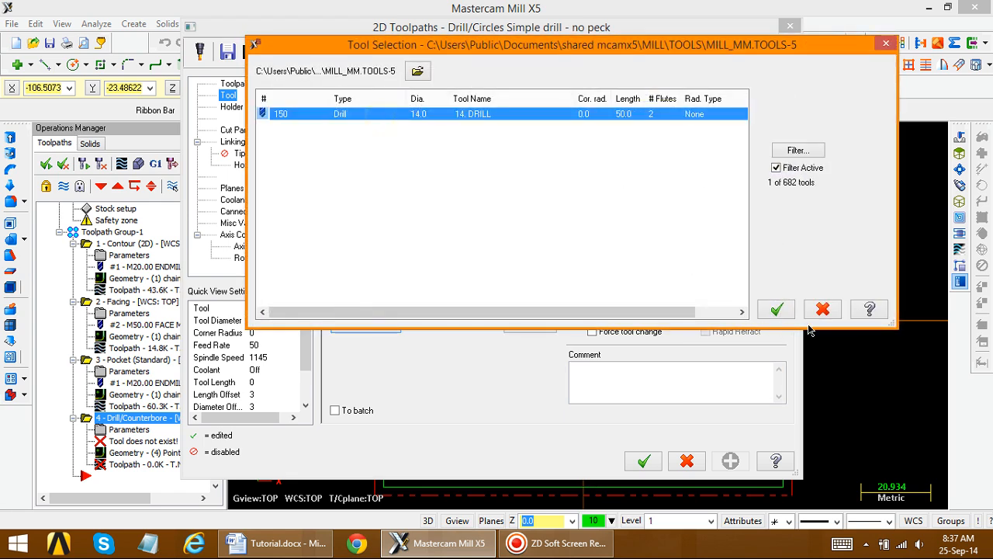
pyautogui.click(777, 309)
# - Set the dwell of the Drill/Counterbore cycle to 1 and apply the cut parameters
pyautogui.click(245, 129)
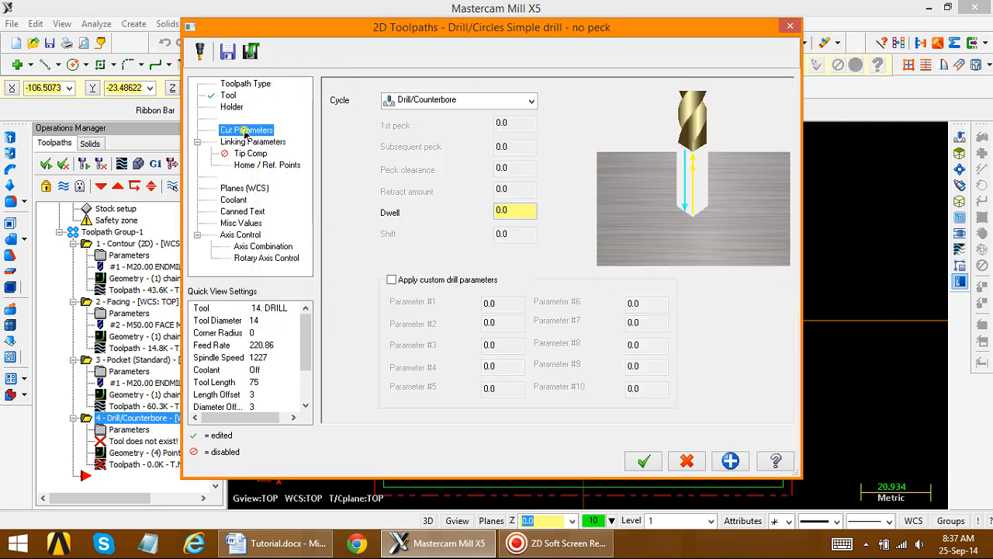
pyautogui.doubleClick(509, 210)
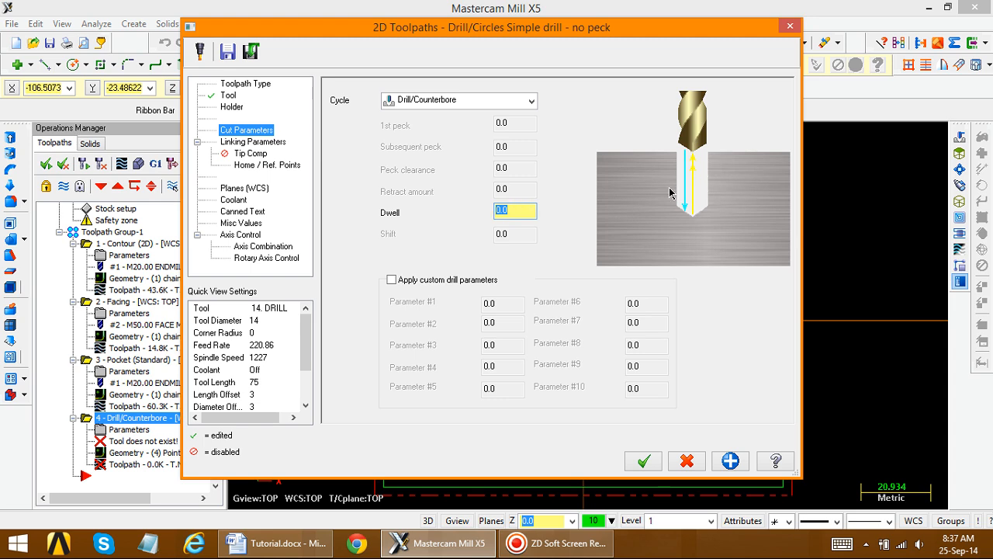
pyautogui.write('1')
pyautogui.click(732, 467)
# - Make the drilling retract and depth absolute, set the depth to -30, and apply the linking parameters
pyautogui.click(258, 144)
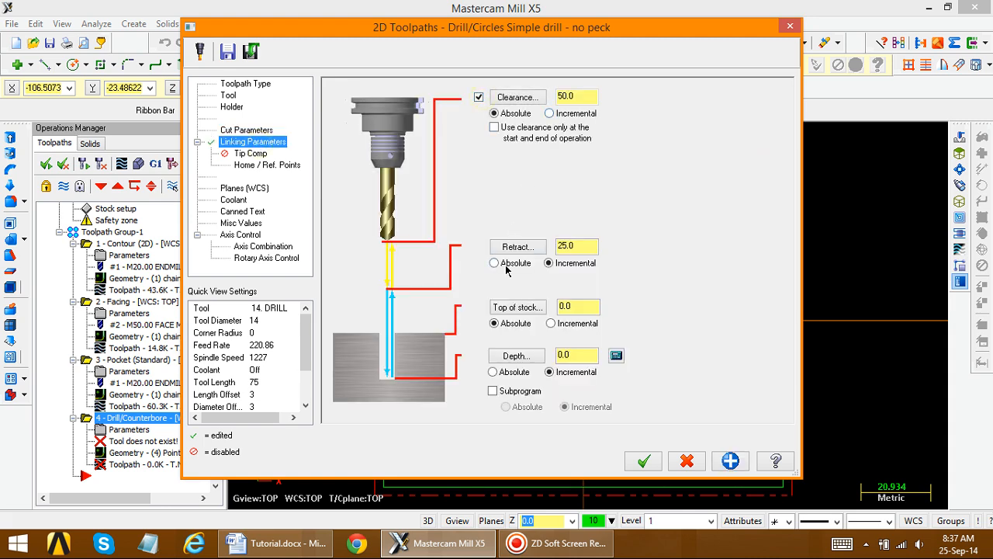
pyautogui.click(494, 373)
pyautogui.doubleClick(569, 355)
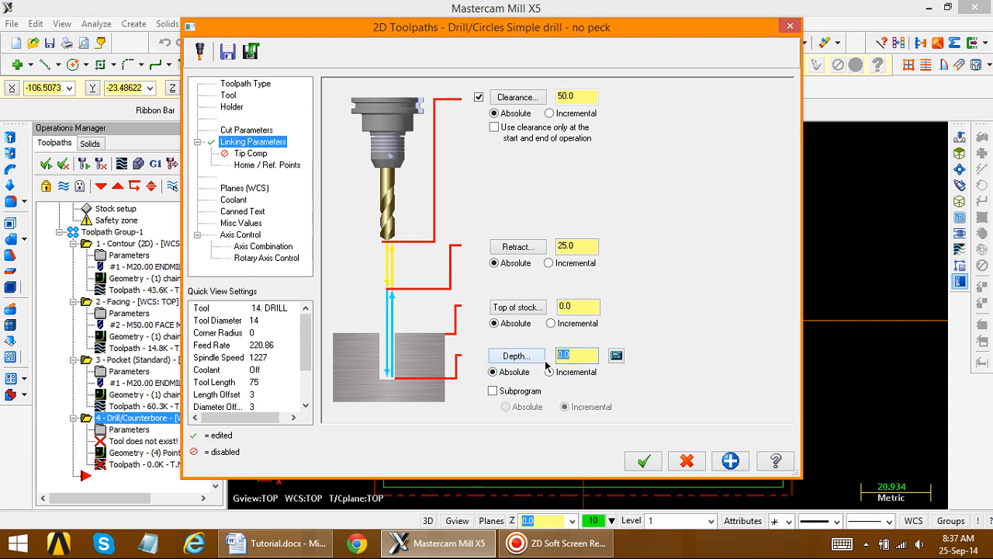
pyautogui.write('-30')
pyautogui.click(732, 463)
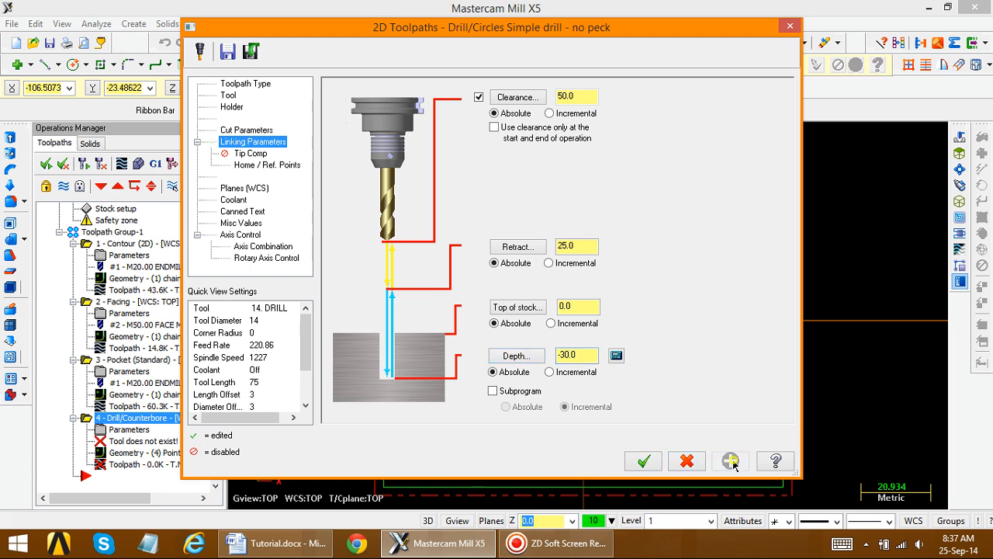
# - Enable tip compensation for the 14 mm drill and apply it
pyautogui.click(247, 153)
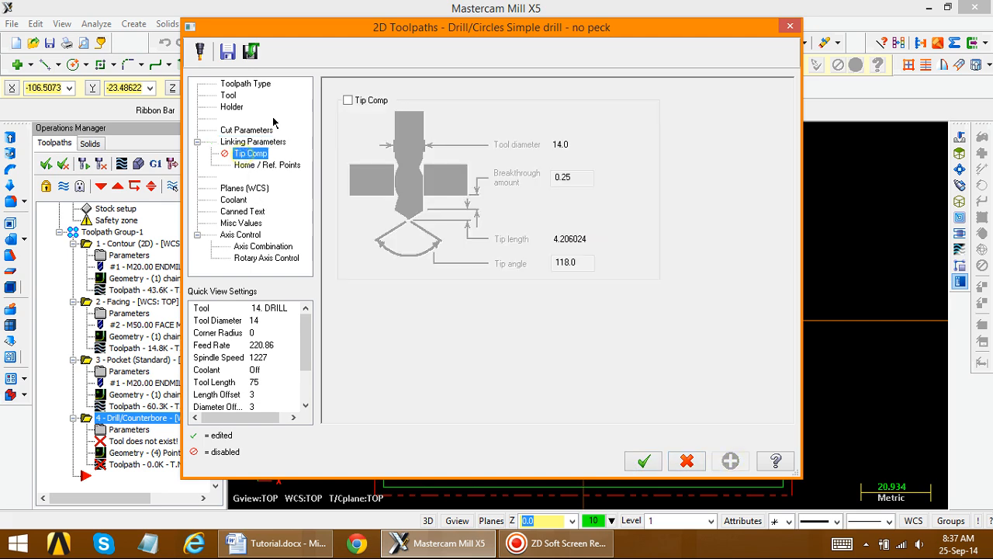
pyautogui.click(346, 101)
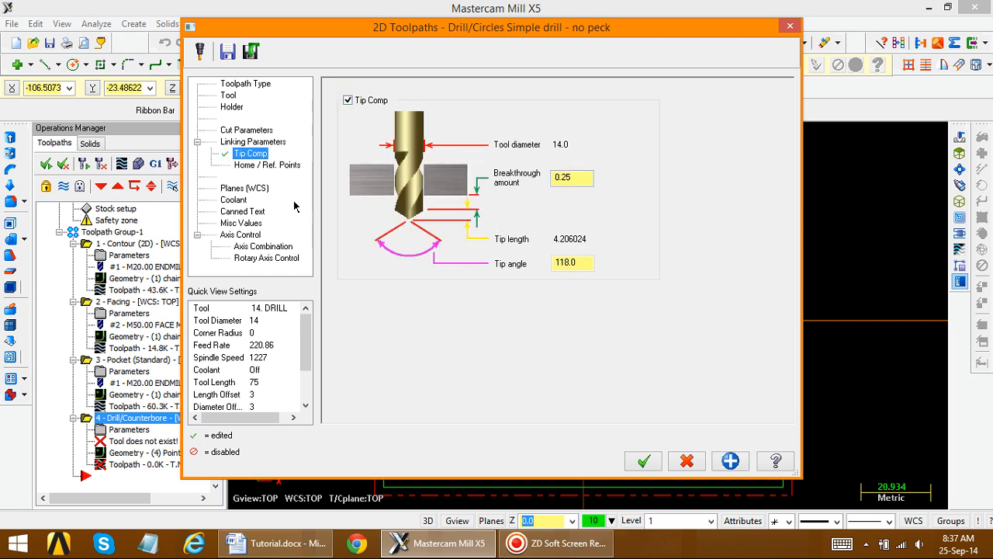
pyautogui.click(730, 461)
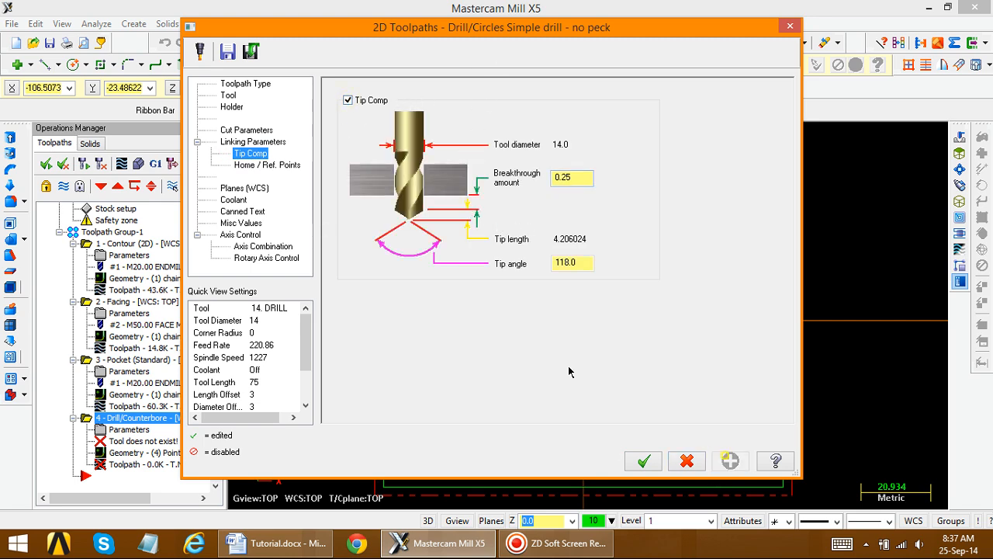
# - Turn on flood coolant for the drilling operation and accept the toolpath
pyautogui.click(247, 202)
pyautogui.click(574, 165)
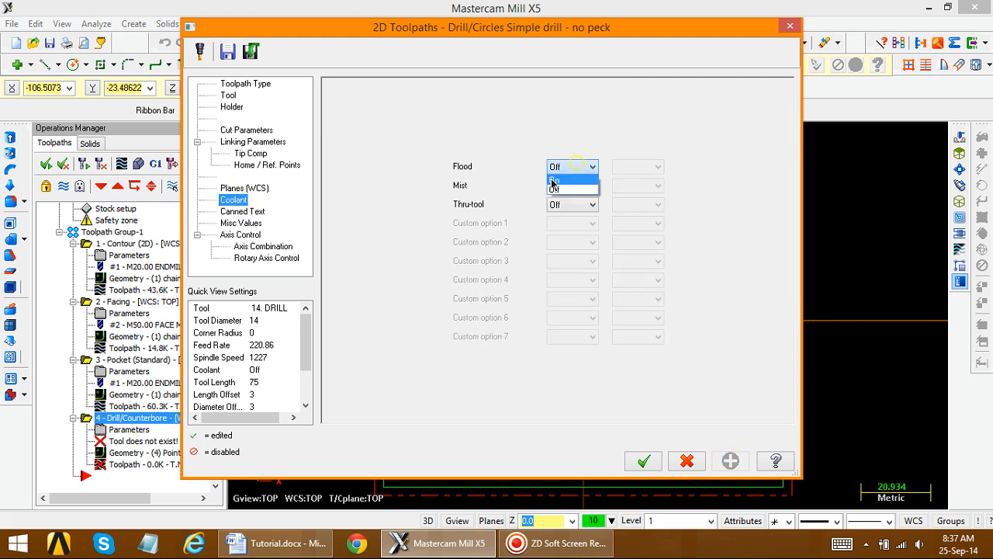
pyautogui.click(553, 180)
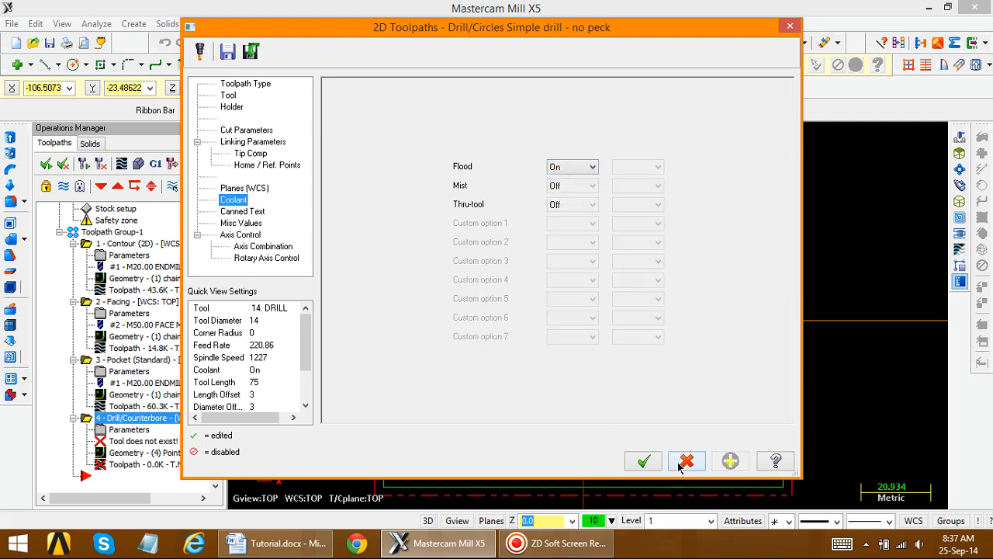
pyautogui.click(643, 461)
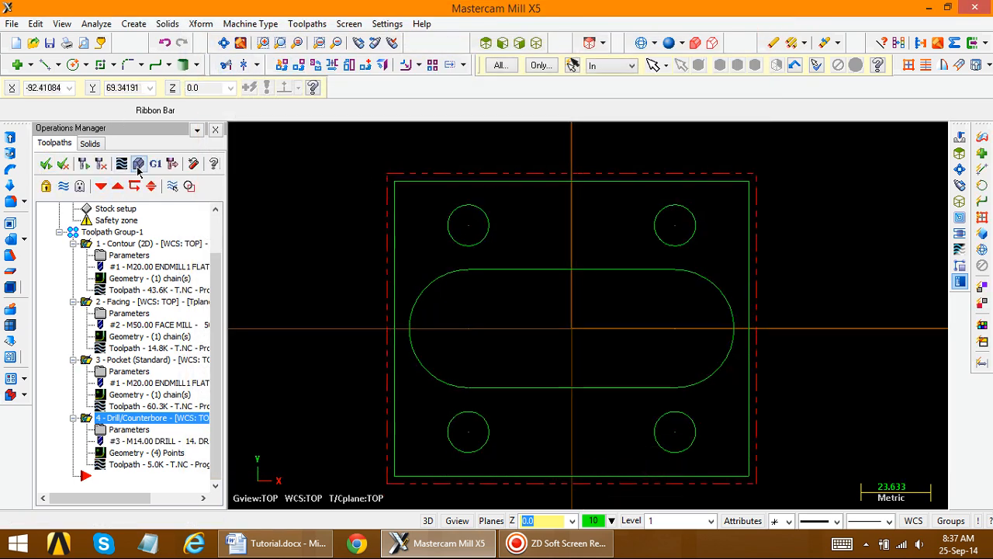
# - Simulate all operations of Toolpath Group-1 with Verify in isometric view
pyautogui.click(122, 163)
pyautogui.click(142, 233)
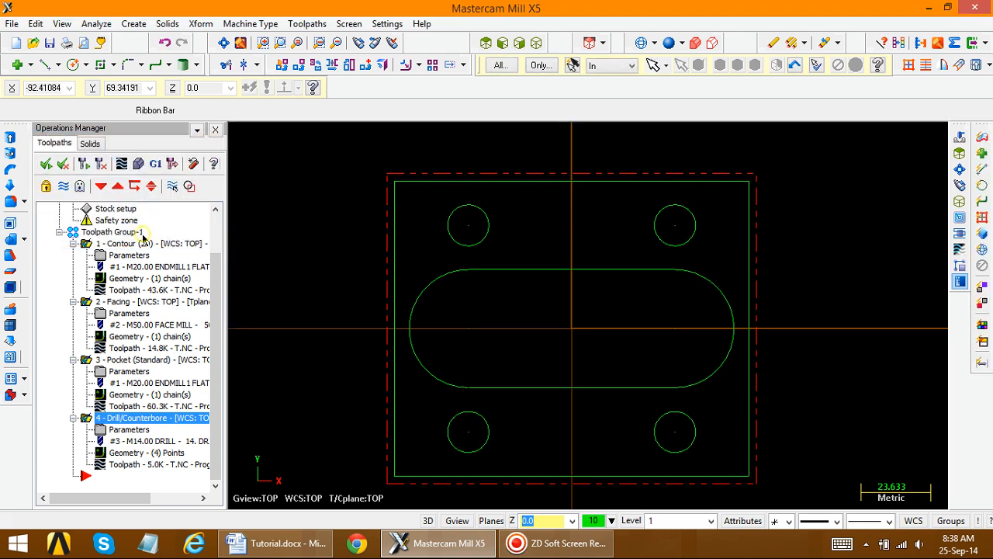
pyautogui.click(139, 163)
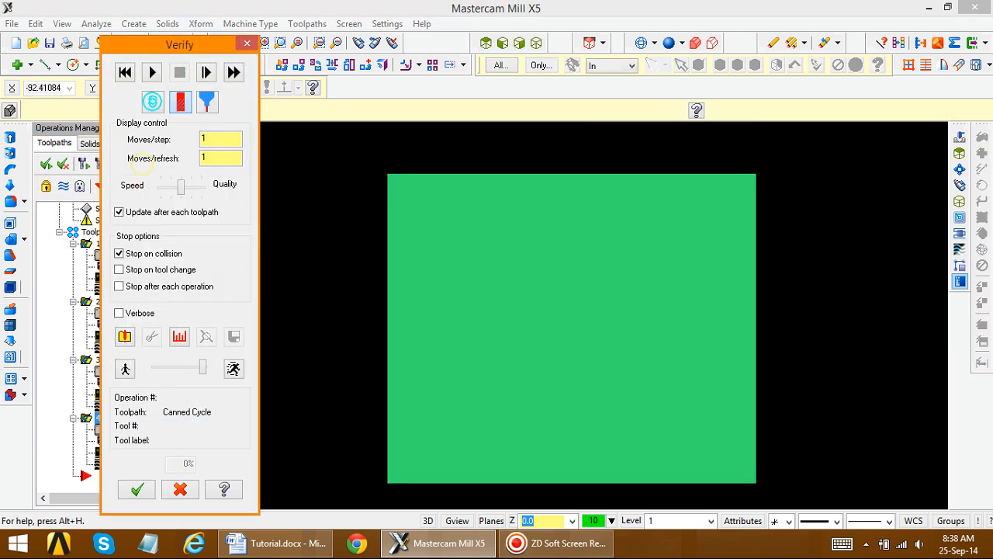
pyautogui.click(536, 43)
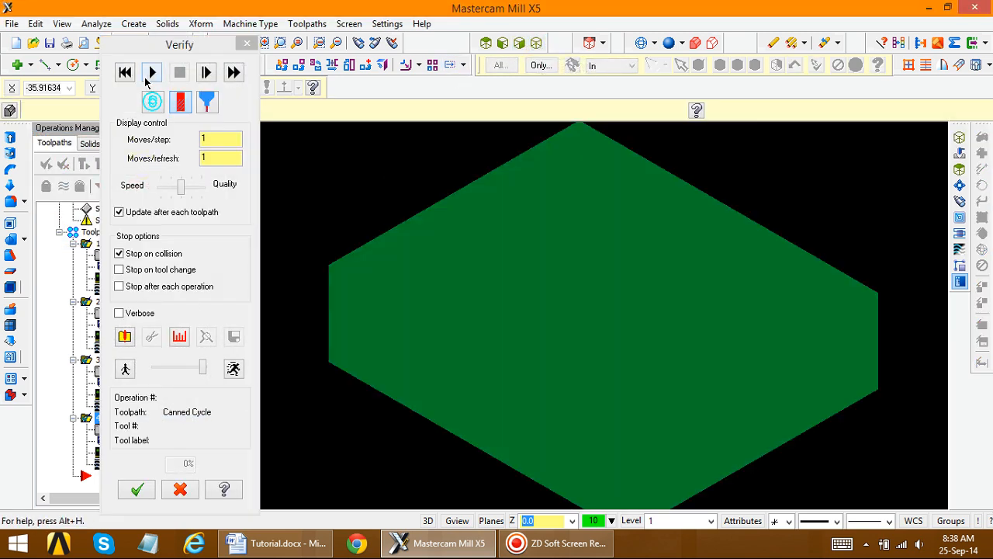
pyautogui.click(152, 72)
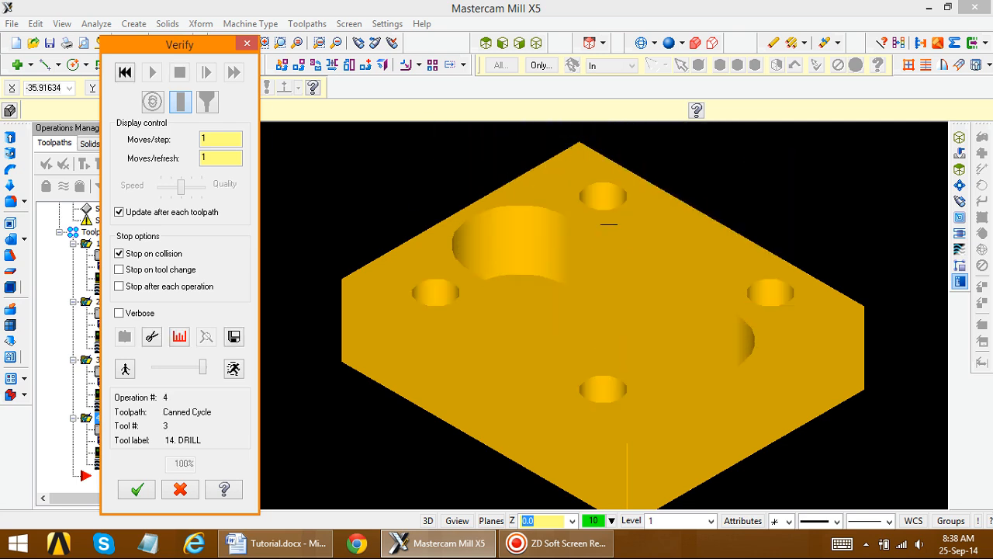
# - Rotate the verified part dynamically to inspect the slot and drilled holes, and close the verification
pyautogui.rightClick(477, 211)
pyautogui.click(478, 266)
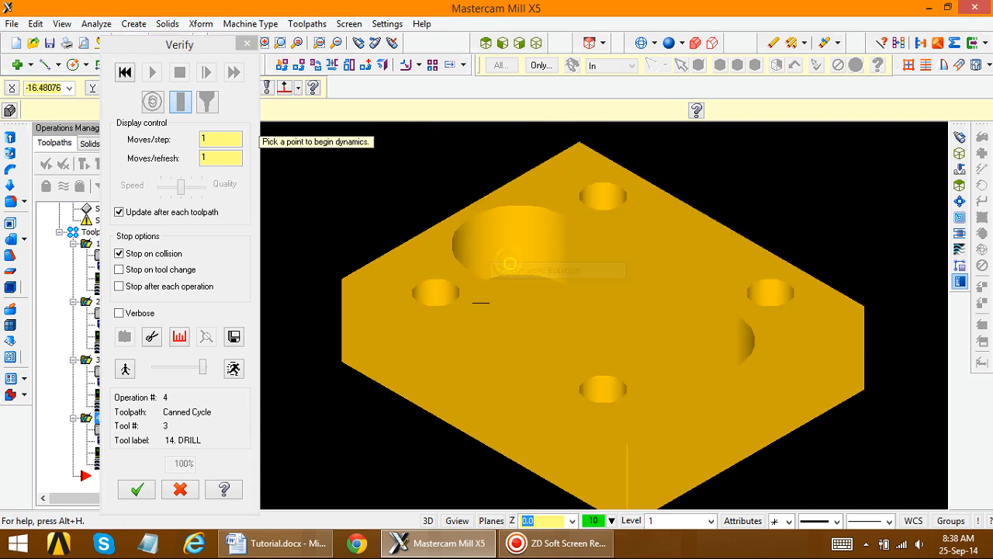
pyautogui.click(481, 304)
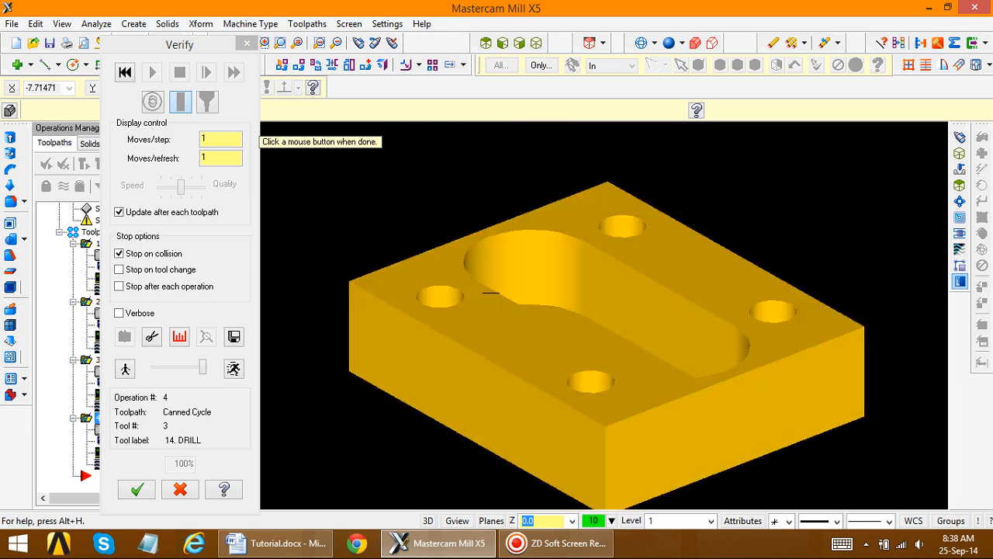
pyautogui.click(491, 292)
pyautogui.click(138, 488)
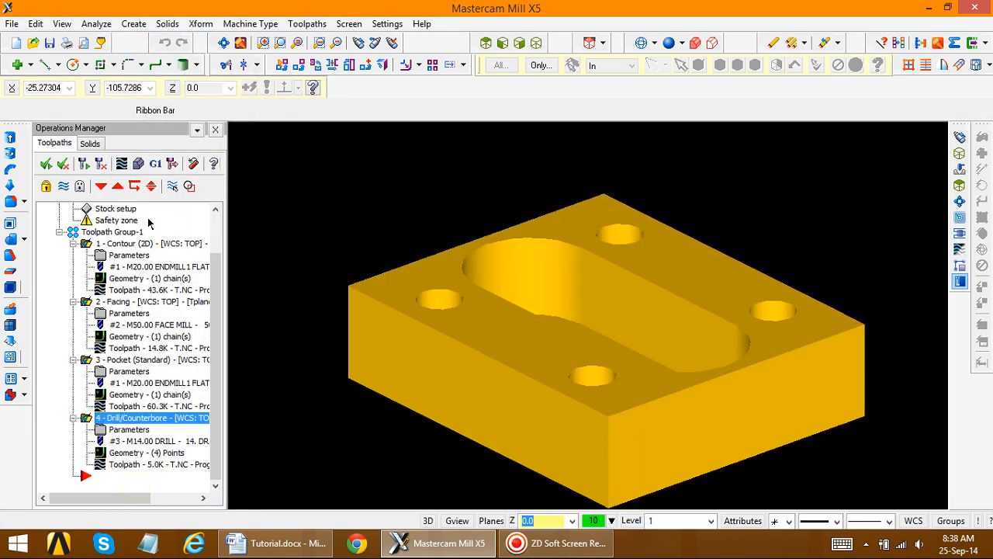
# - Post the toolpath operations to an NC file and choose the Ansys Problems folder on the Desktop as its save location
pyautogui.click(156, 164)
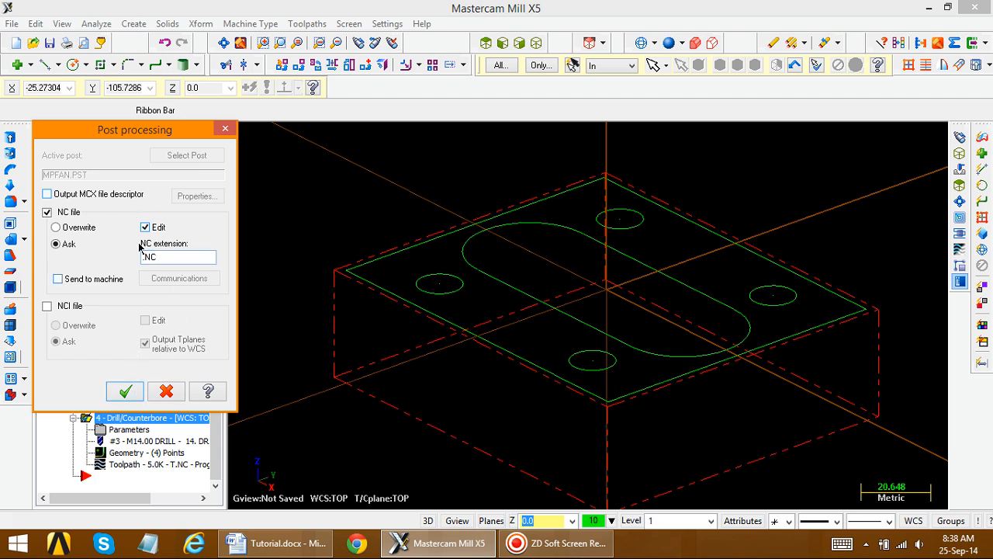
pyautogui.click(125, 392)
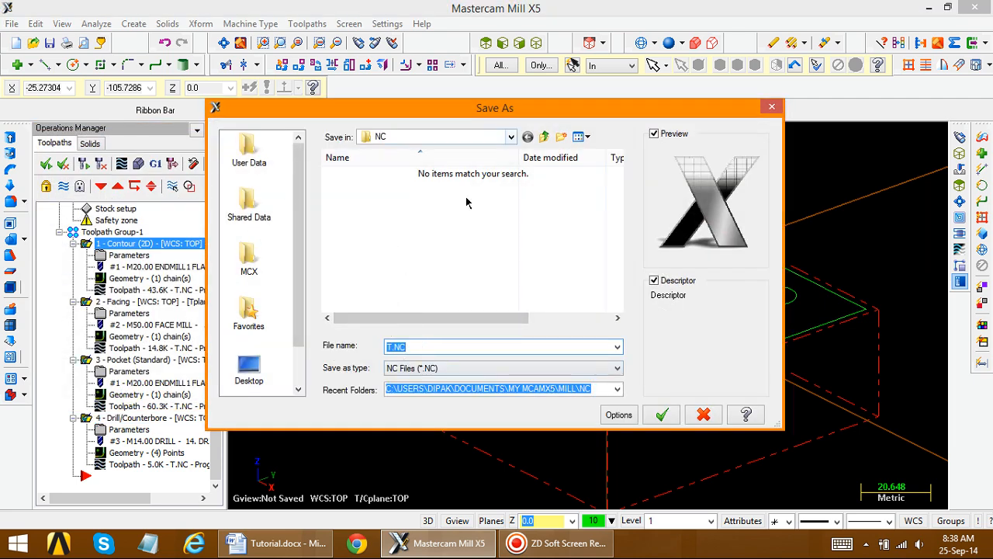
pyautogui.click(511, 137)
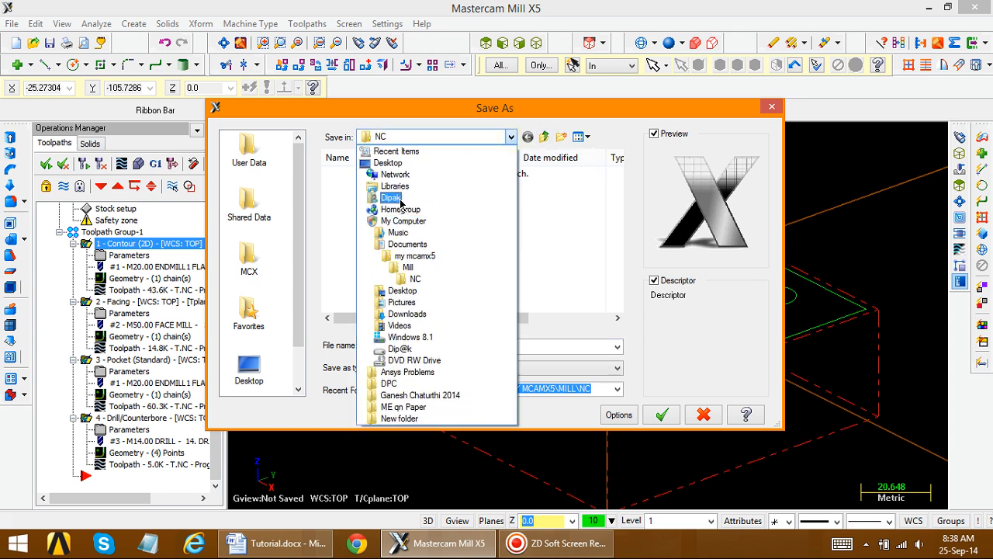
pyautogui.click(390, 162)
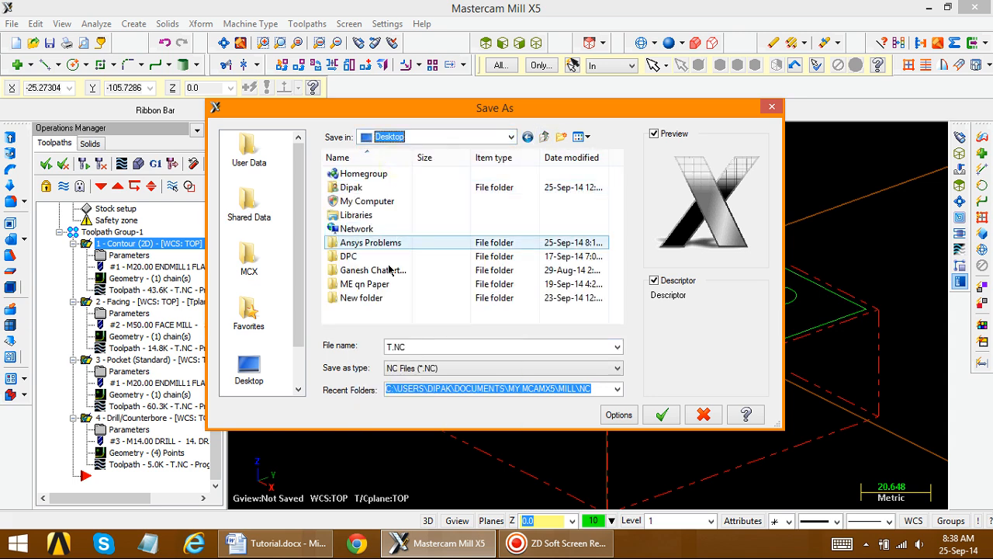
pyautogui.doubleClick(396, 243)
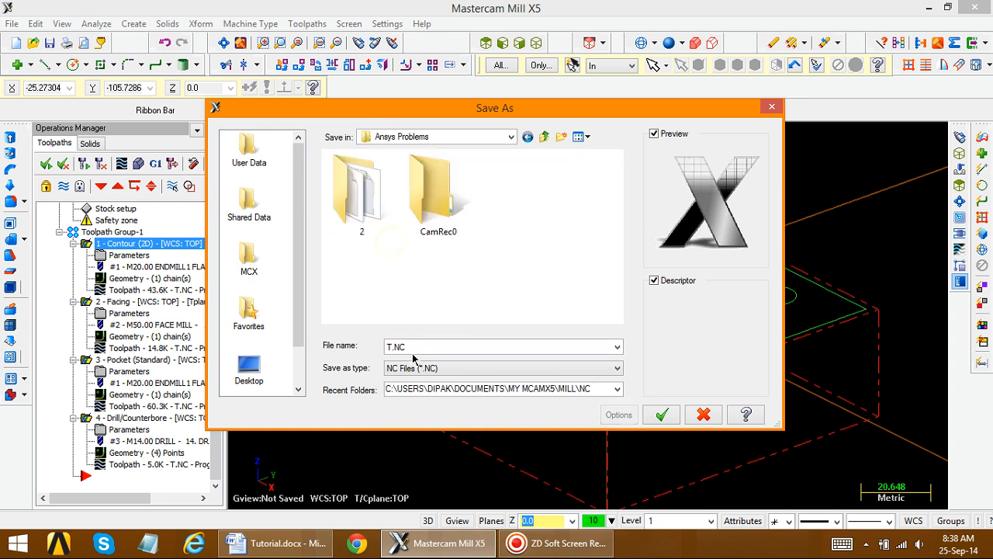
# - Name the posted file milling Job.NC and save it to generate the NC code
pyautogui.click(389, 346)
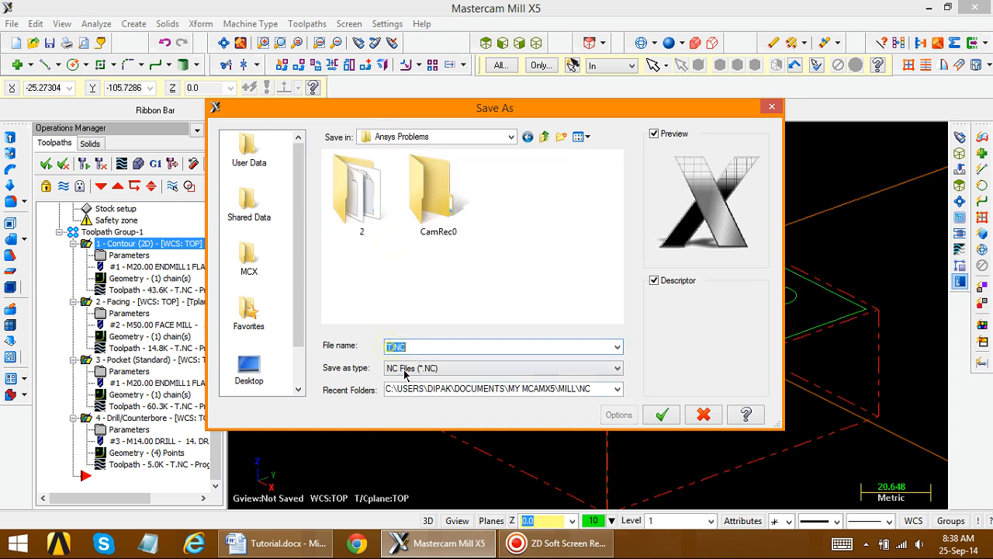
pyautogui.click(392, 346)
pyautogui.write('milling Job')
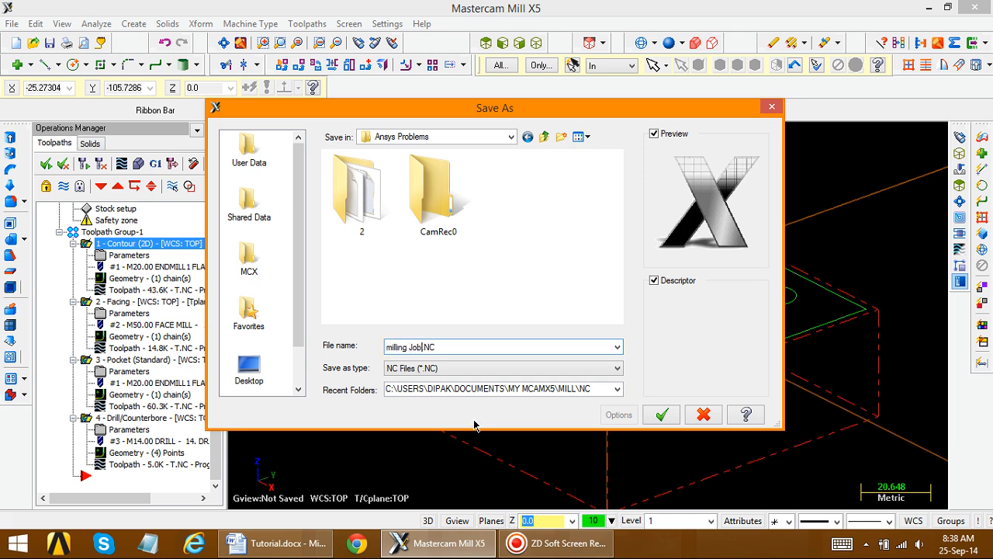
pyautogui.click(662, 416)
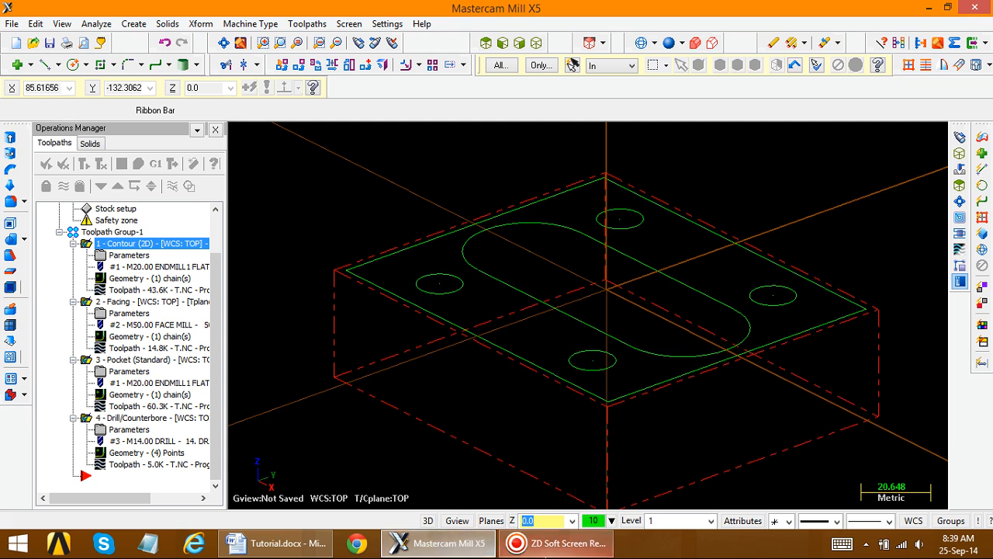
pyautogui.moveTo(547, 548)
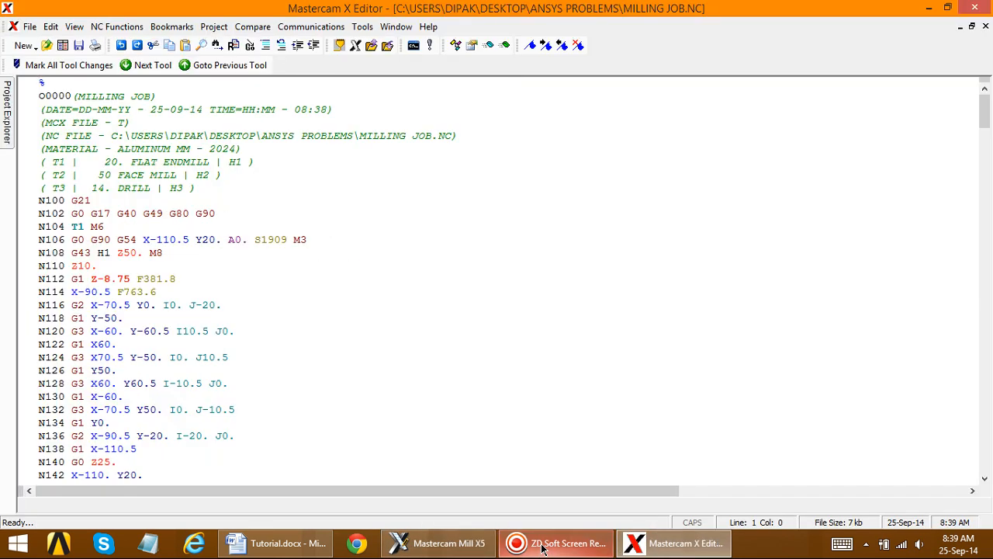
pyautogui.click(543, 548)
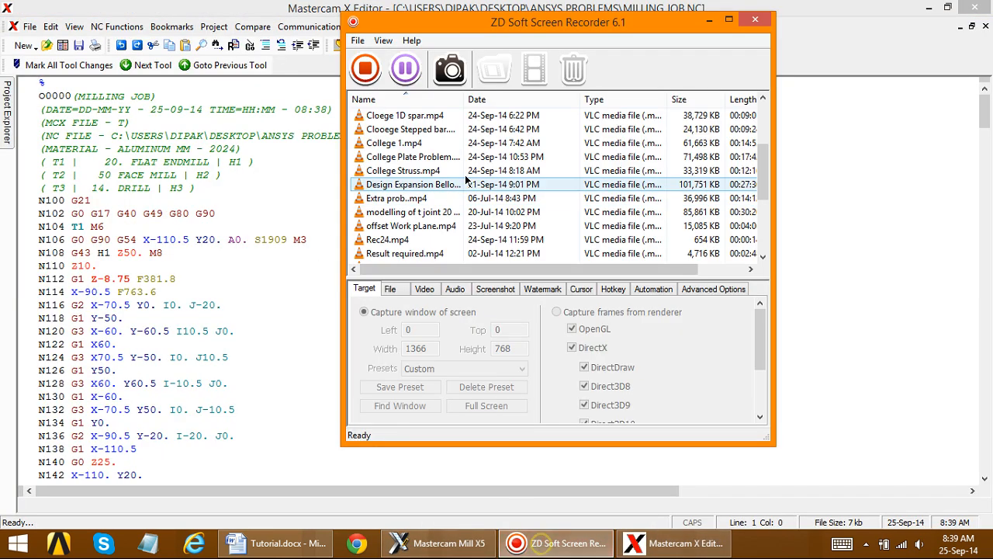